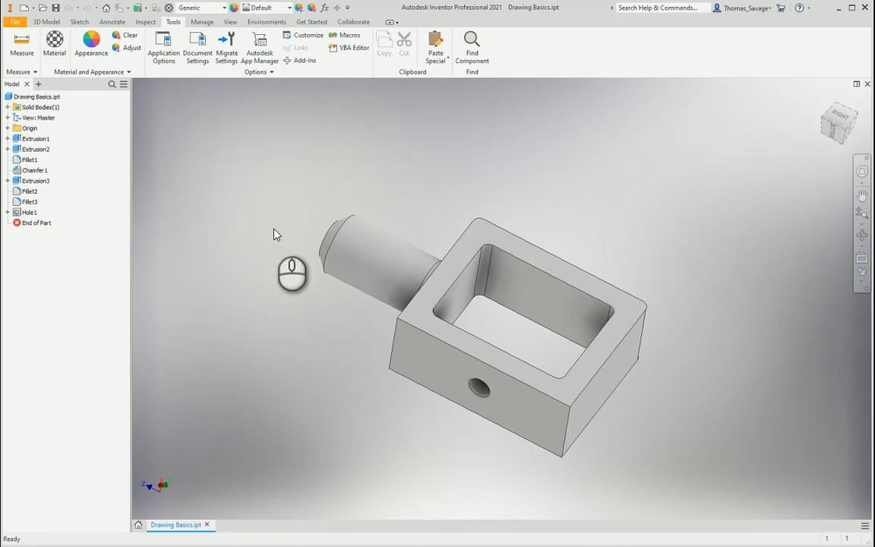
Create a new drawing from the metric ISO.dwg template.
left_click(25, 8)
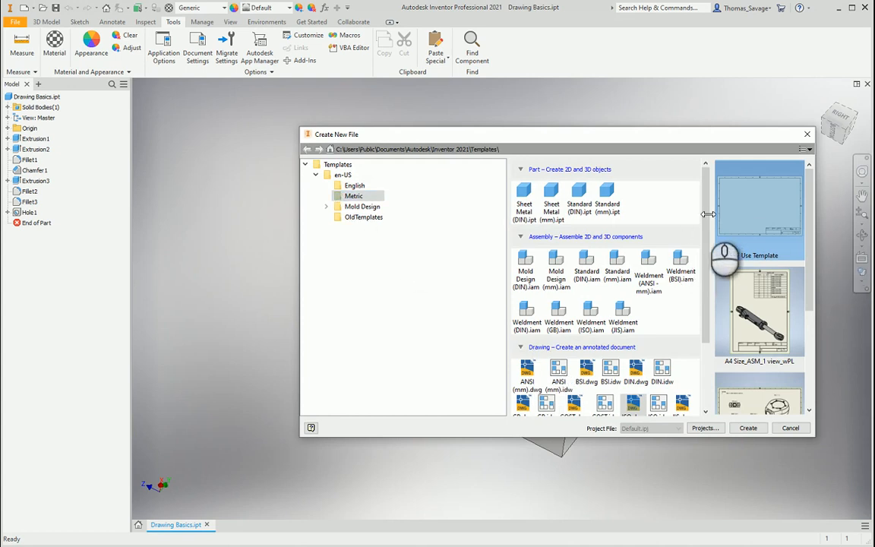
scroll(672, 327, "down", 2)
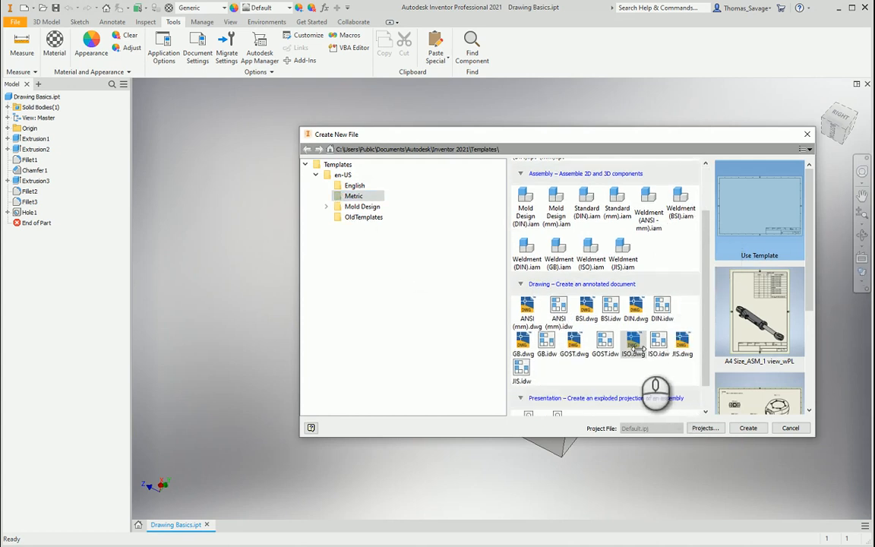
left_click(748, 428)
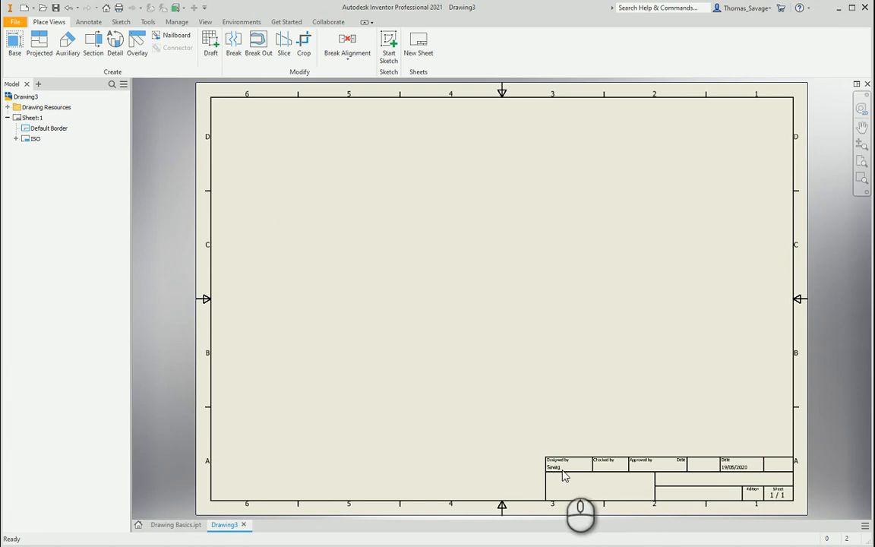
Set the user name in the general application options to the designer's full name and apply the change.
left_click(138, 523)
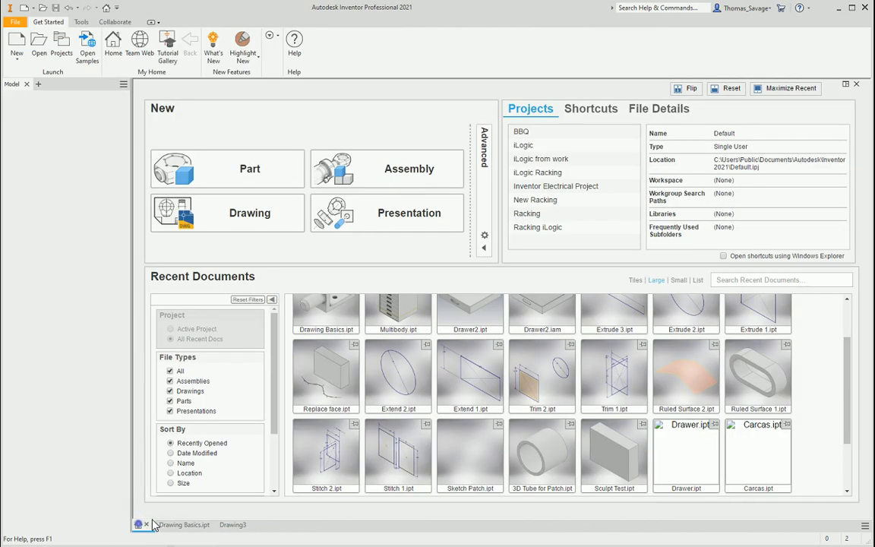
left_click(81, 21)
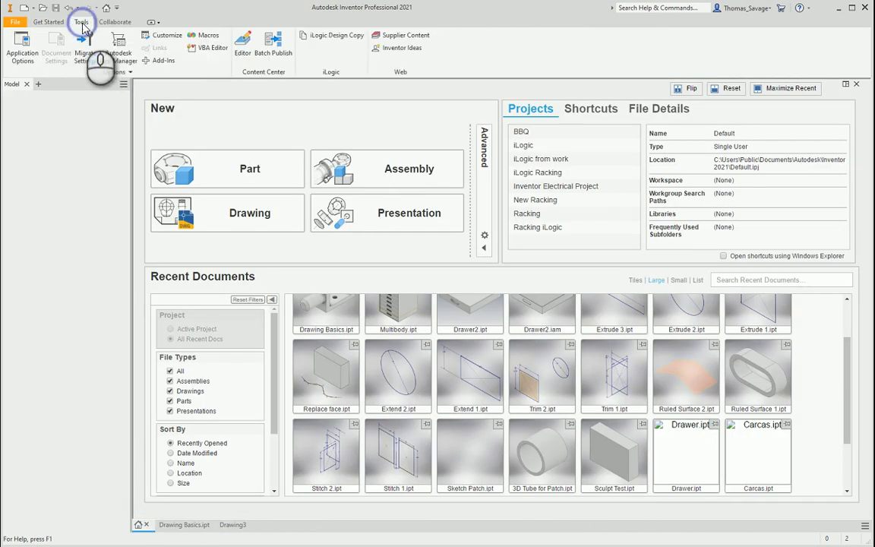
left_click(28, 53)
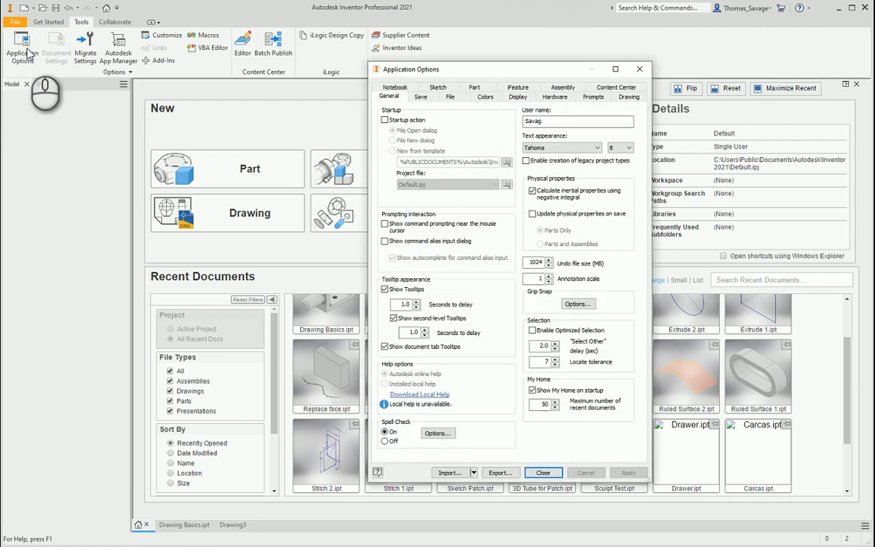
double_click(548, 121)
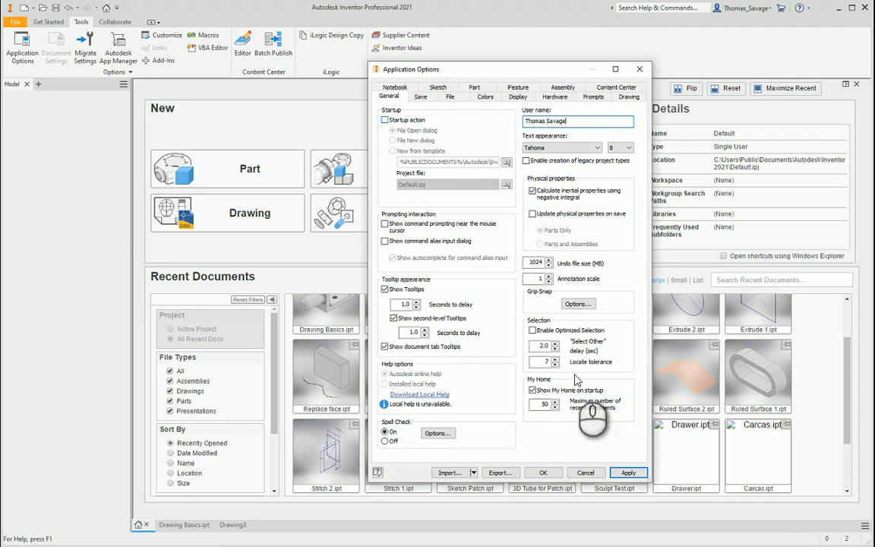
left_click(621, 471)
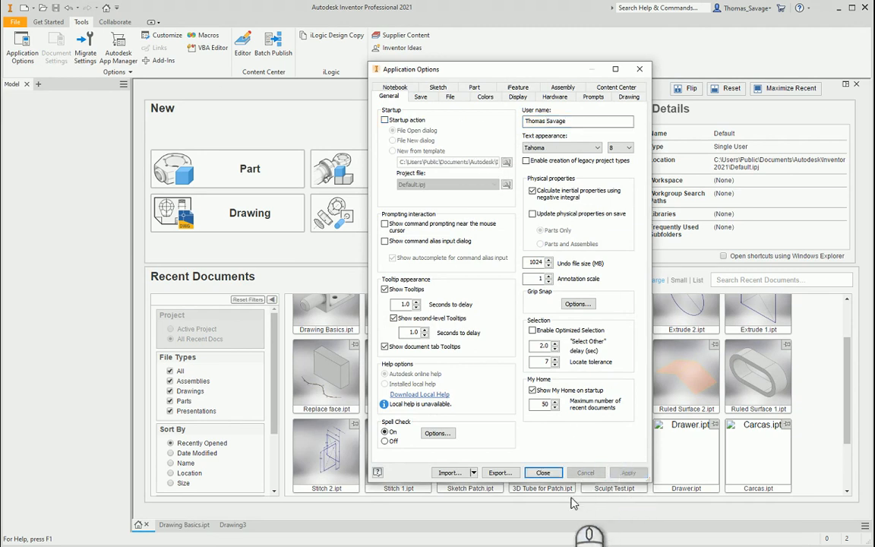
left_click(542, 471)
Close the blank drawing and create a fresh one from the metric ISO.dwg template.
left_click(235, 523)
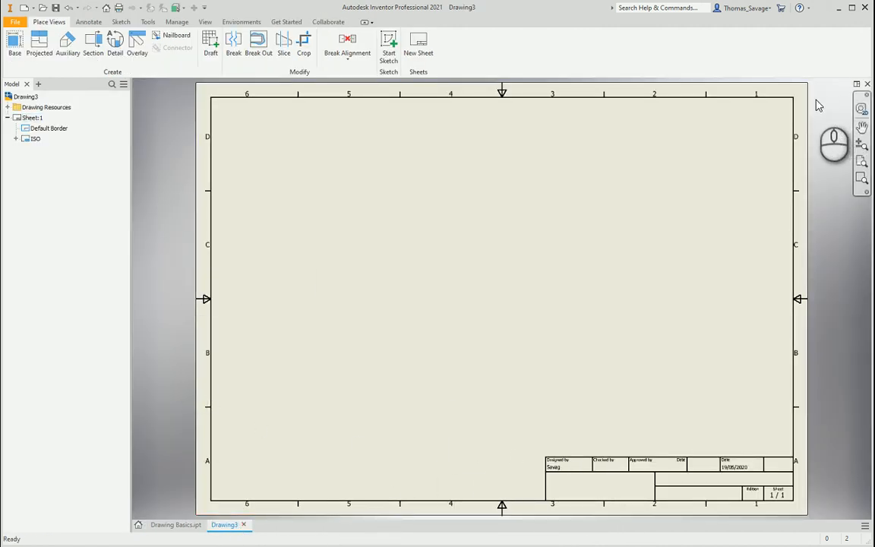
left_click(868, 85)
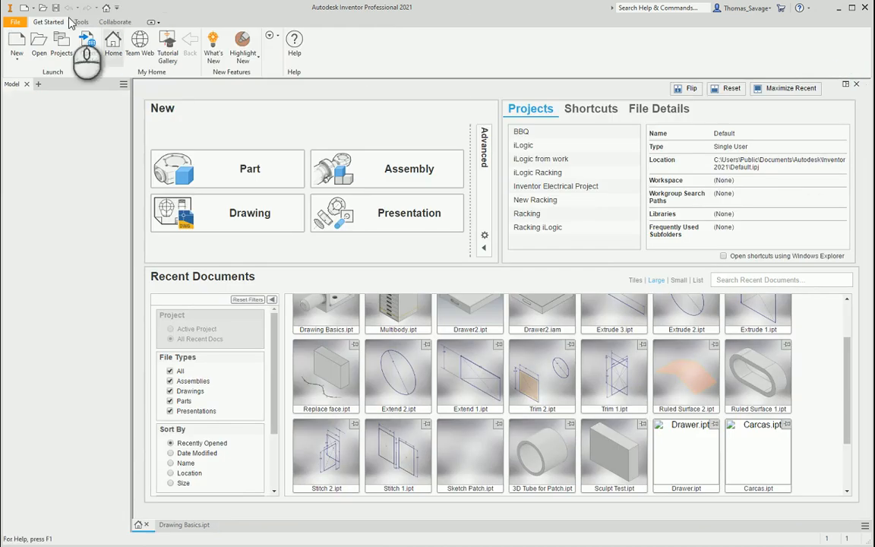
left_click(25, 8)
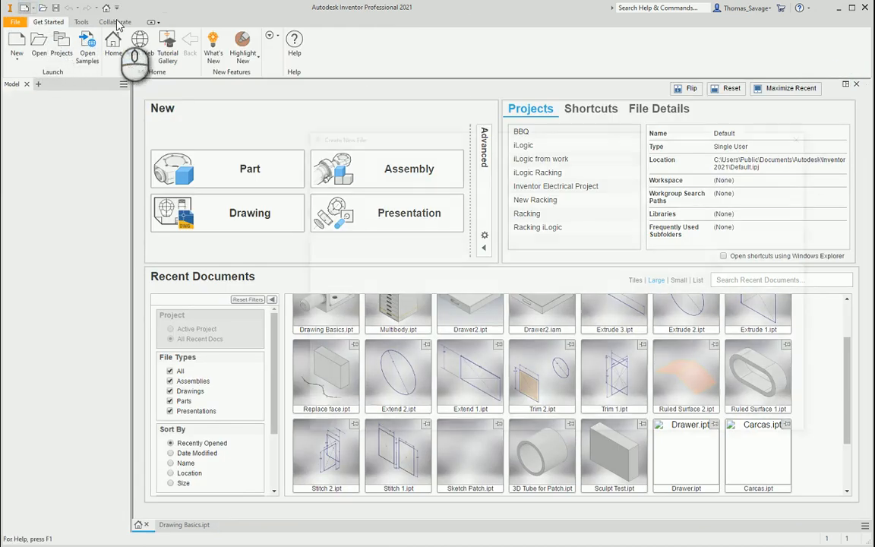
scroll(641, 384, "down", 1)
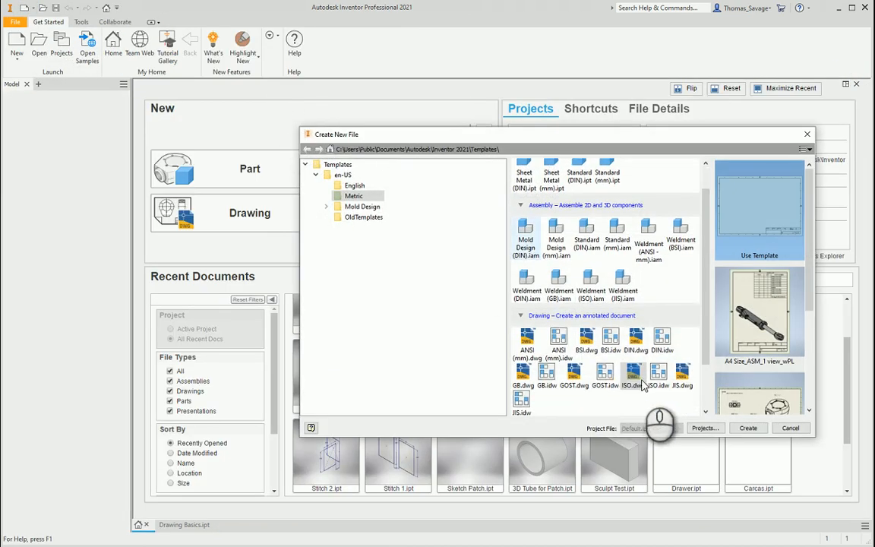
left_click(748, 427)
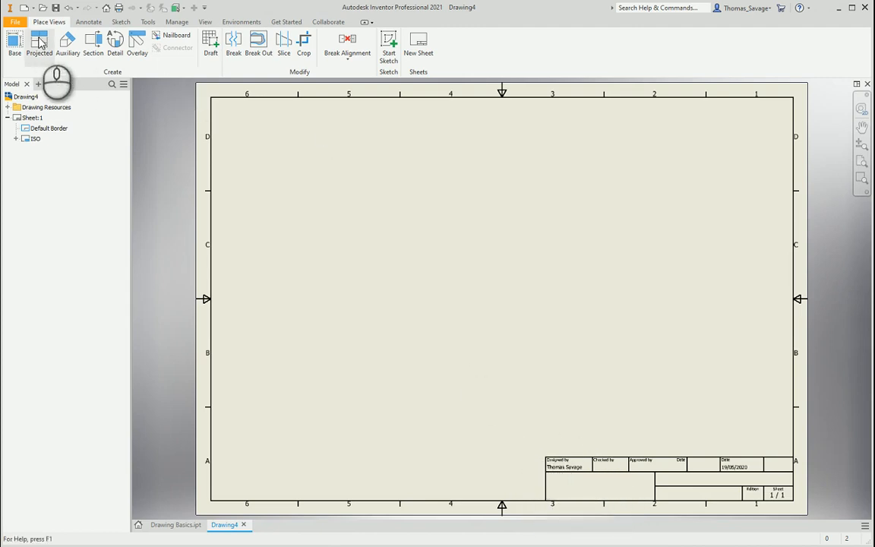
left_click(183, 525)
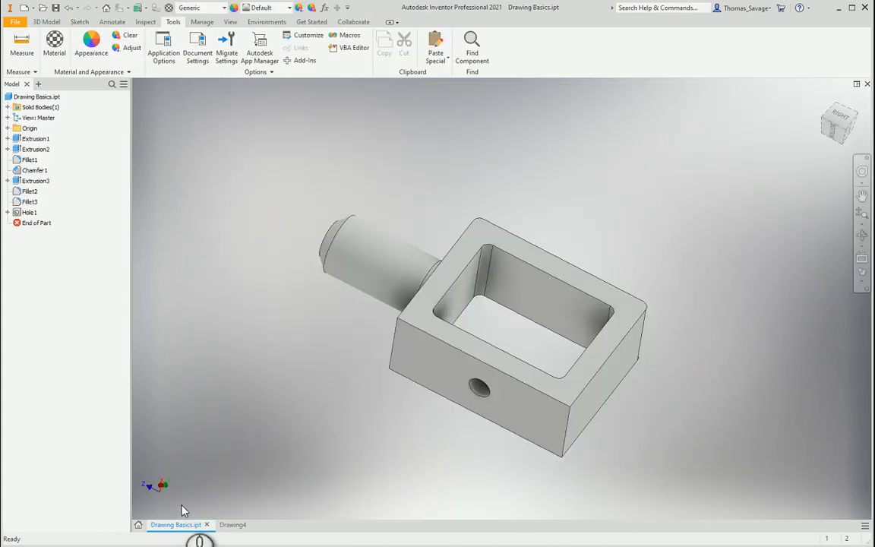
left_click(228, 528)
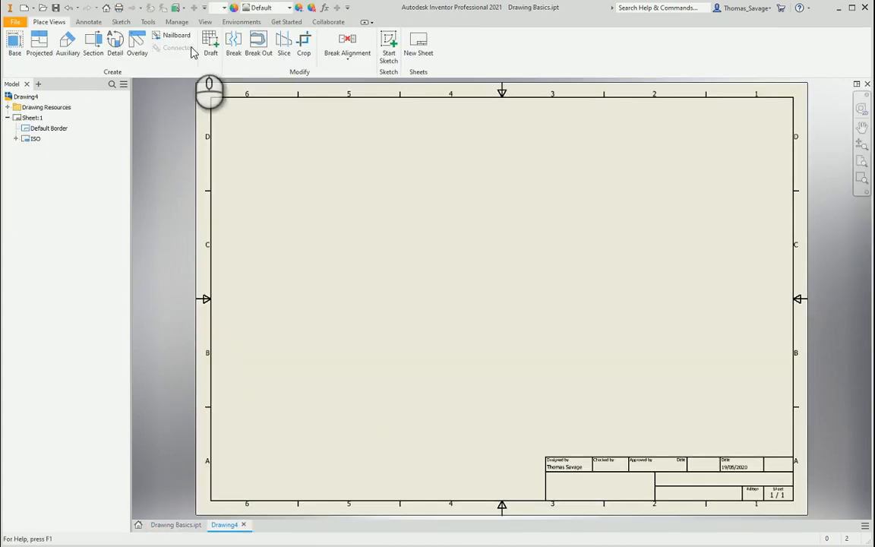
left_click(16, 46)
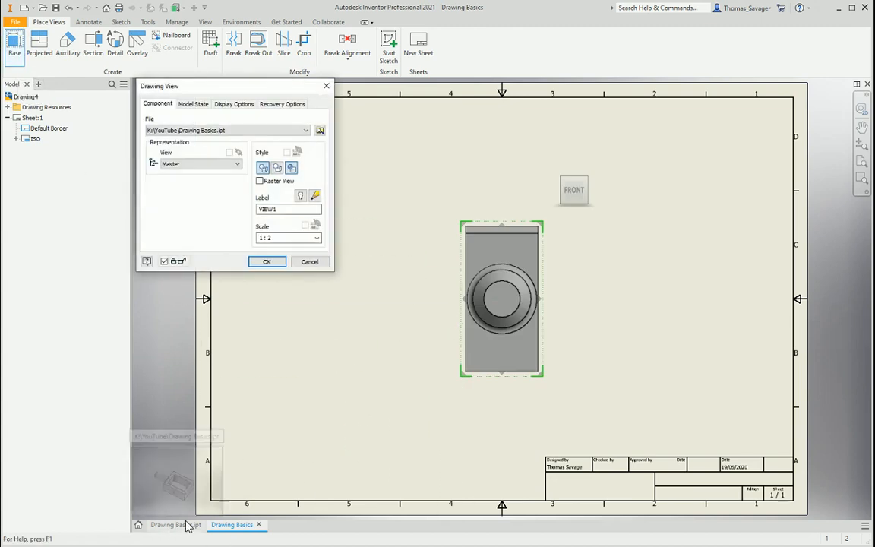
mouse_move(510, 288)
left_mouse_down()
mouse_move(477, 328)
mouse_move(394, 342)
mouse_move(425, 388)
mouse_move(351, 366)
left_mouse_up()
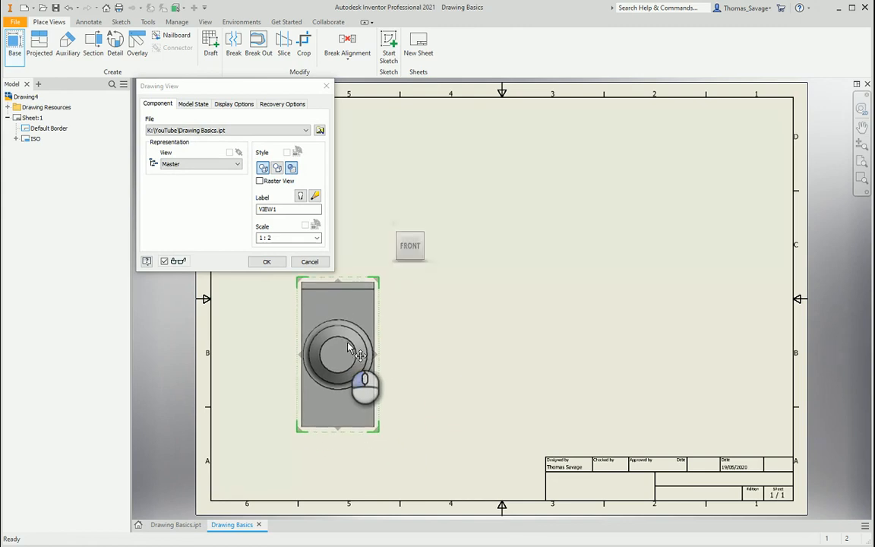
left_click(326, 85)
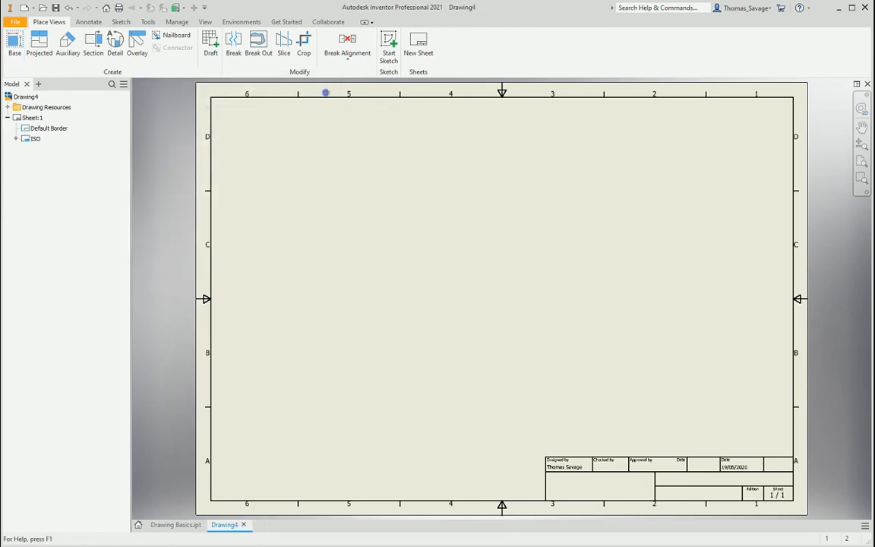
Close the open part and start a base view that references Drawing Basics.ipt from the YouTube folder on drive K.
left_click(179, 525)
left_click(204, 524)
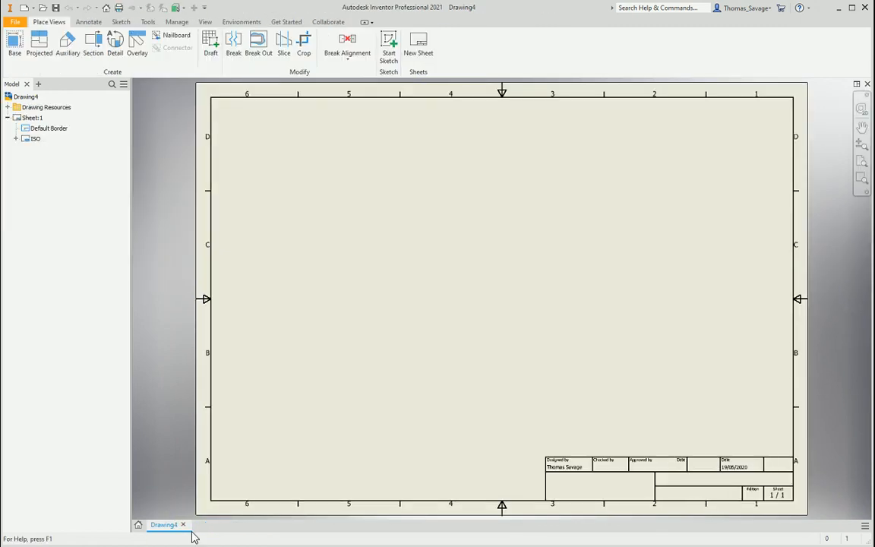
left_click(14, 44)
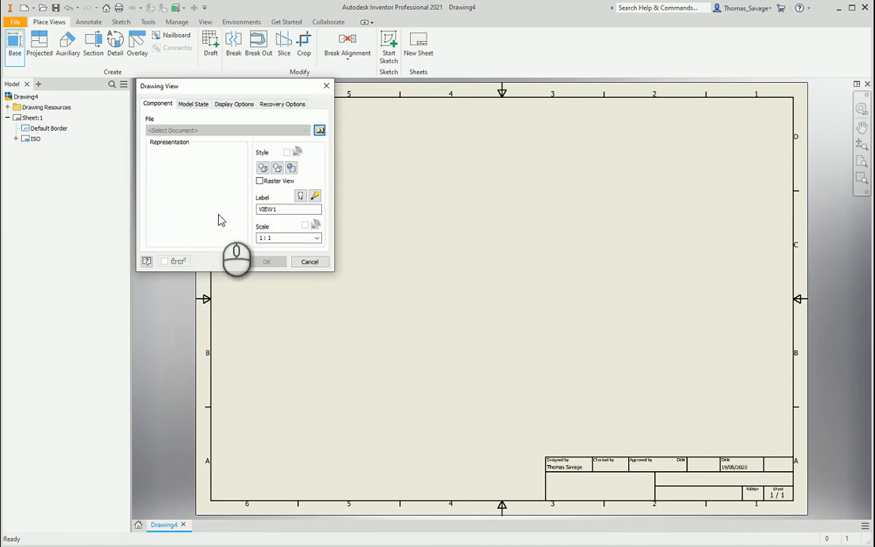
left_click(320, 131)
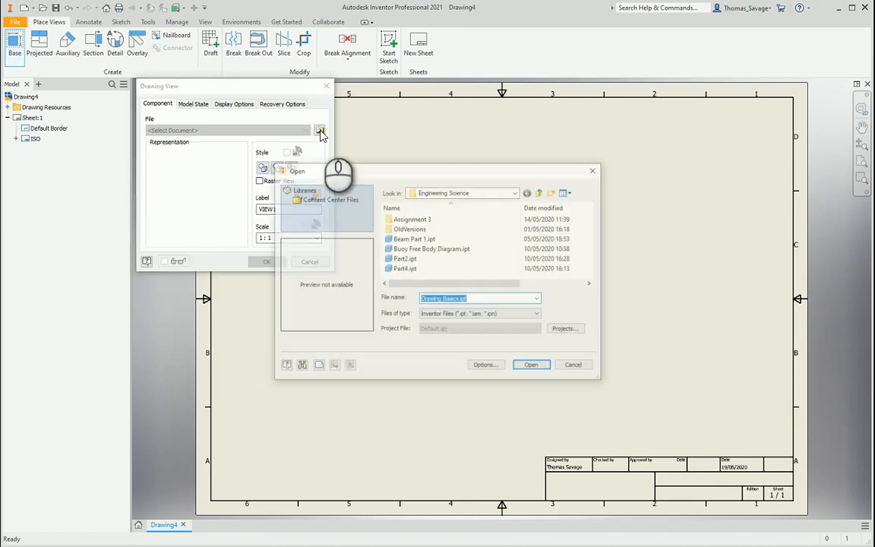
left_click(479, 193)
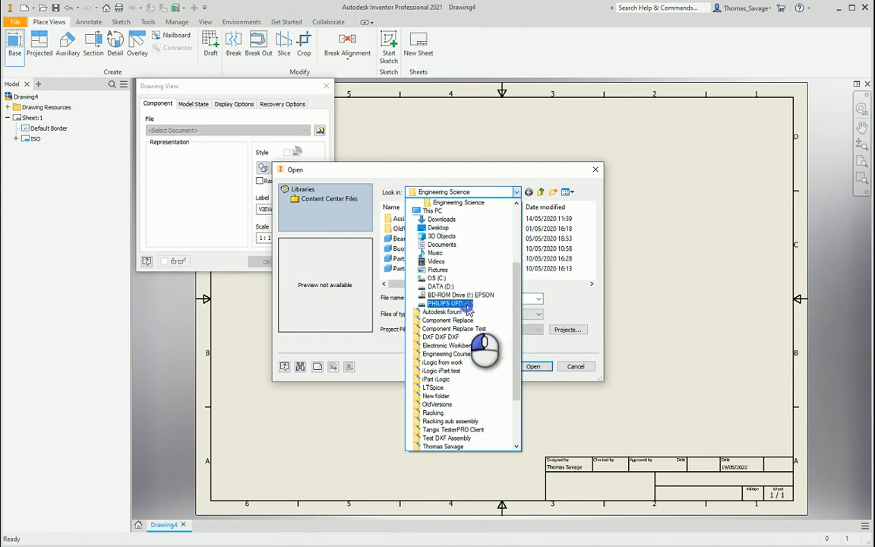
left_click(448, 303)
scroll(456, 251, "down", 5)
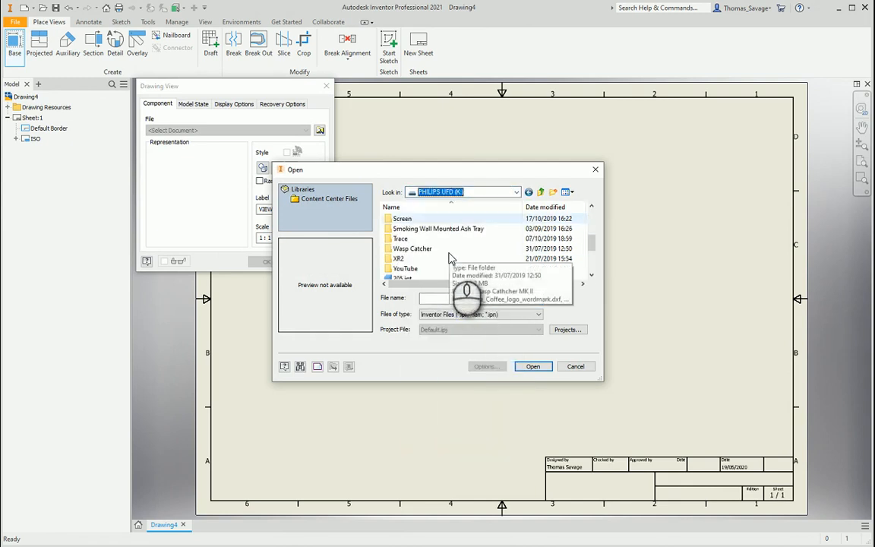
double_click(428, 269)
scroll(433, 251, "down", 3)
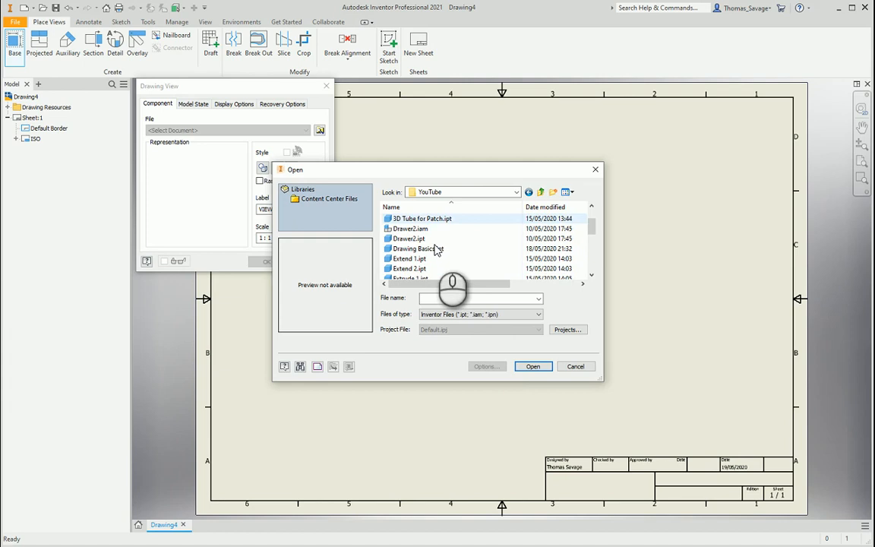
left_click(434, 219)
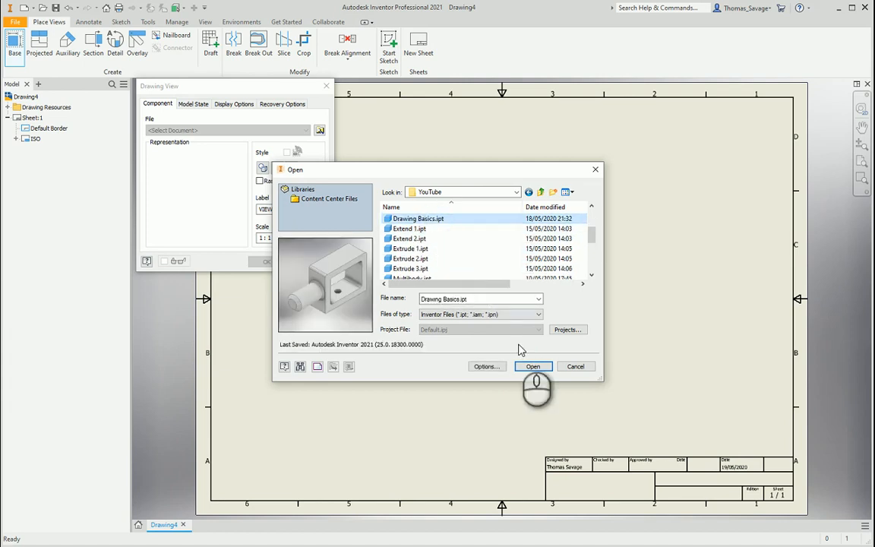
left_click(533, 367)
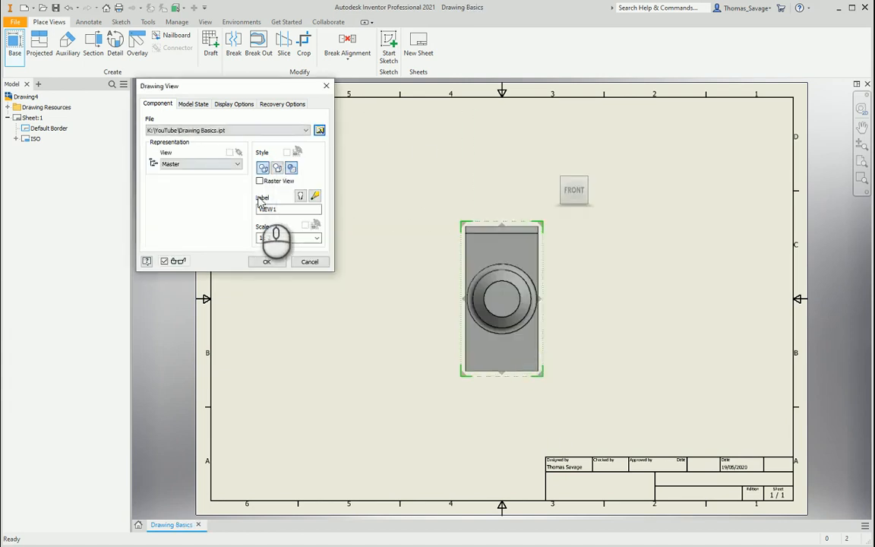
Place the front base view in the sheet's lower-left area, shaded and with hidden lines shown.
left_click_drag(506, 298, 326, 369)
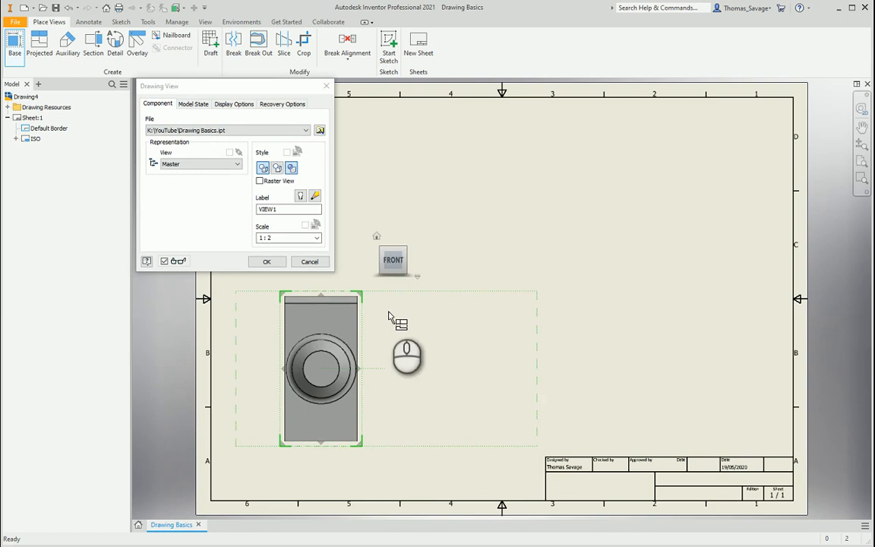
left_click(292, 168)
left_click(263, 168)
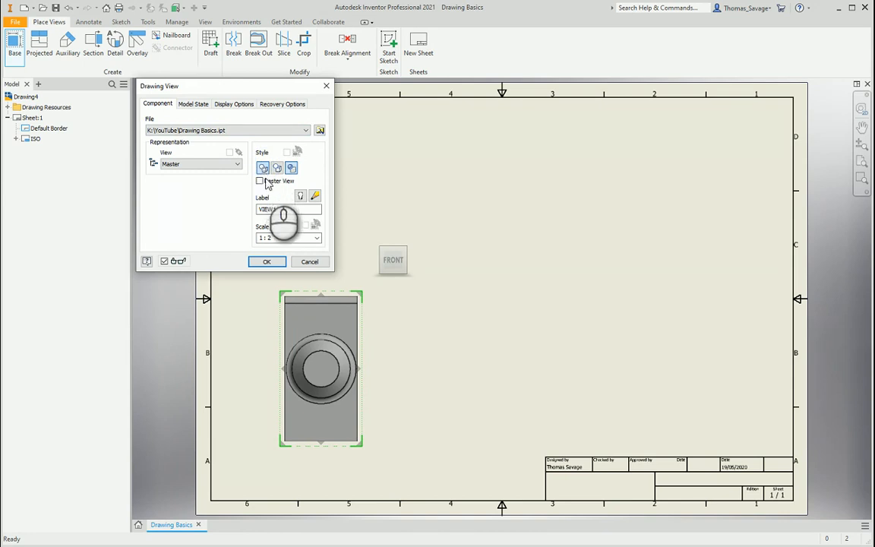
left_click(277, 167)
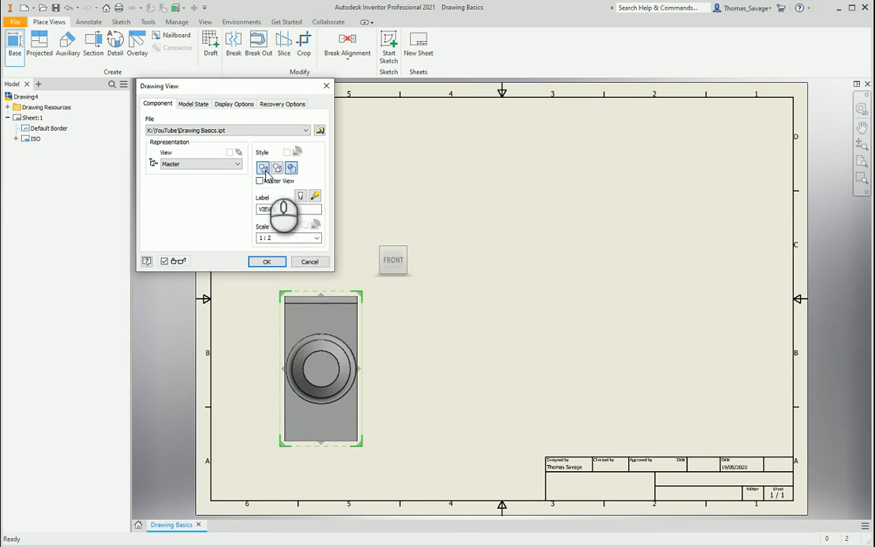
left_click(268, 262)
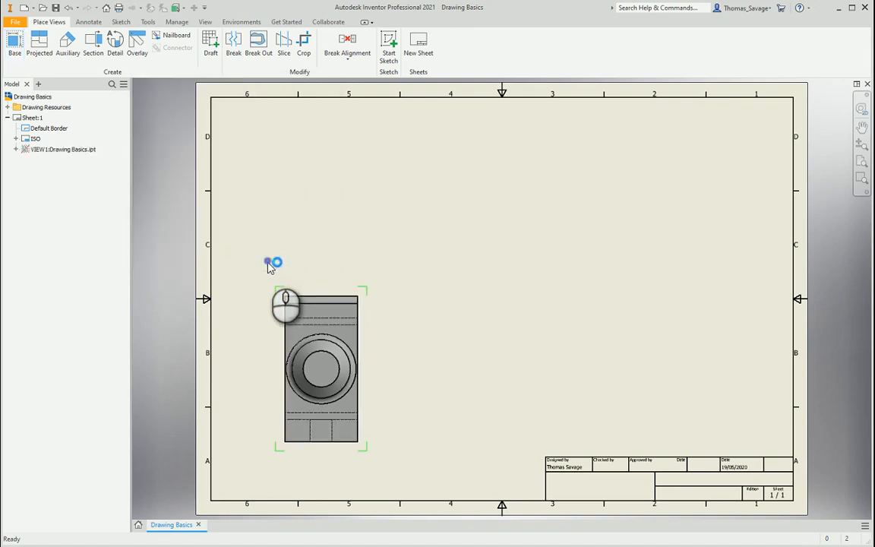
Set the base view's scale to 1:3 and move the view closer to the sheet's left border.
double_click(367, 336)
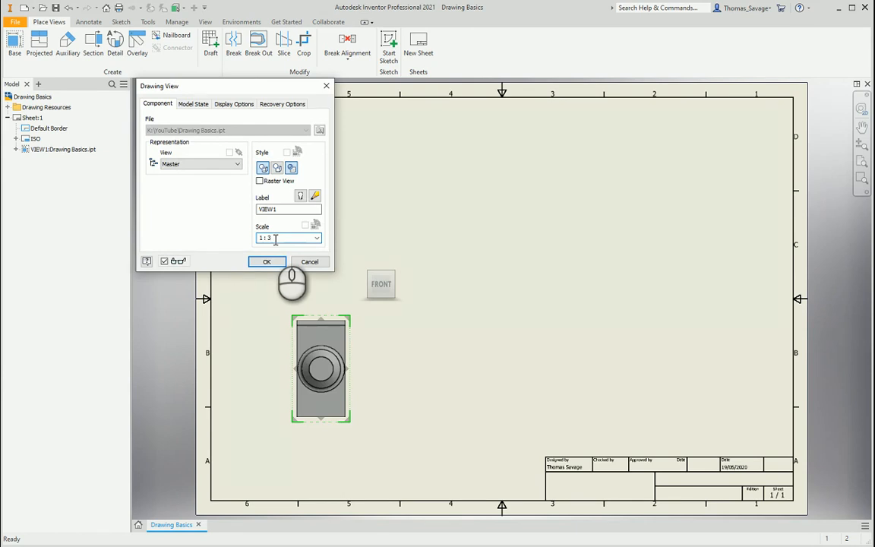
left_click_drag(317, 361, 282, 364)
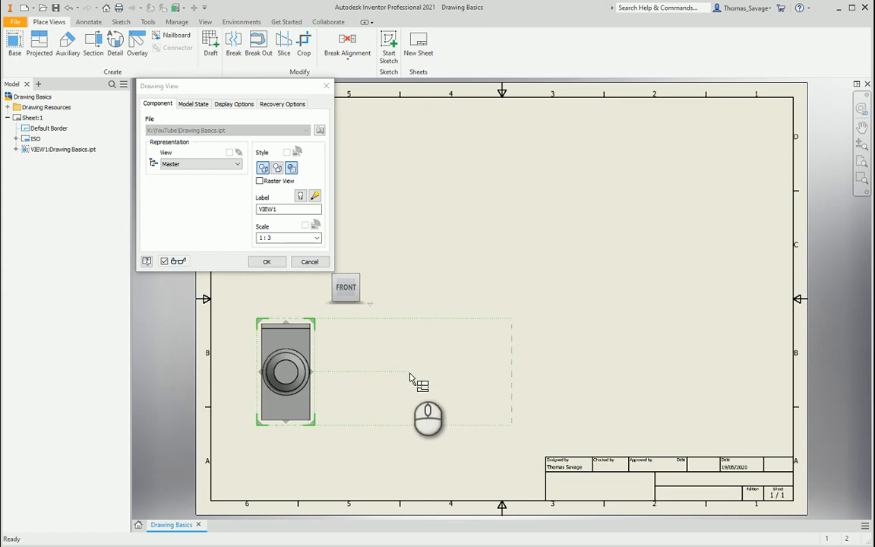
Project a side view, a top view and an isometric view from the front base view and create them.
left_click(456, 371)
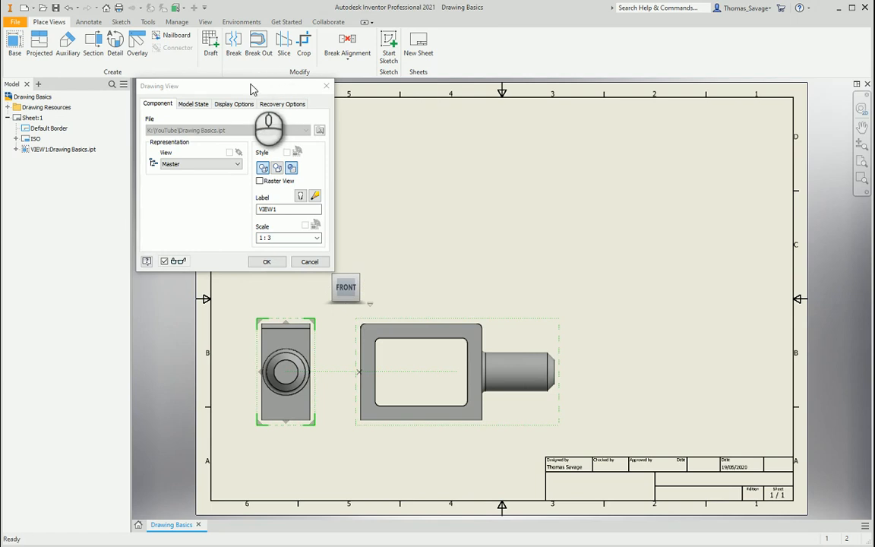
left_click_drag(253, 88, 135, 36)
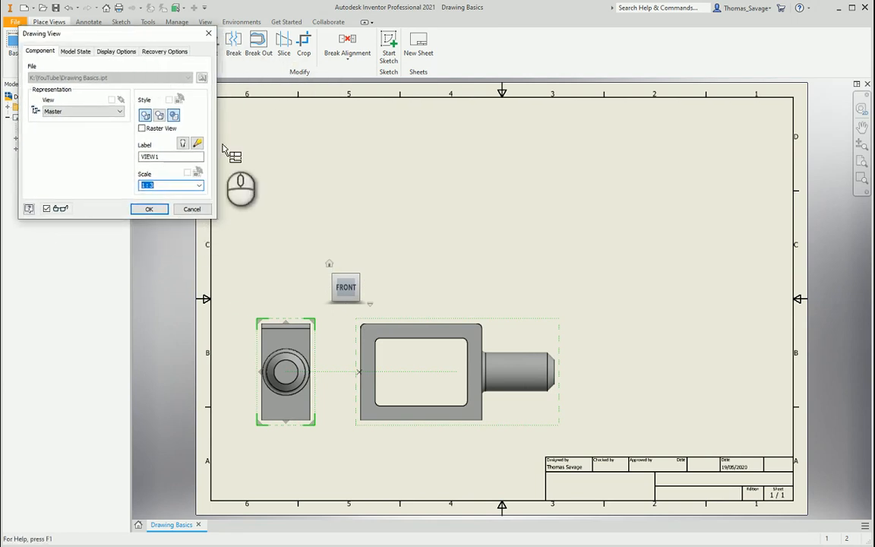
left_click(280, 203)
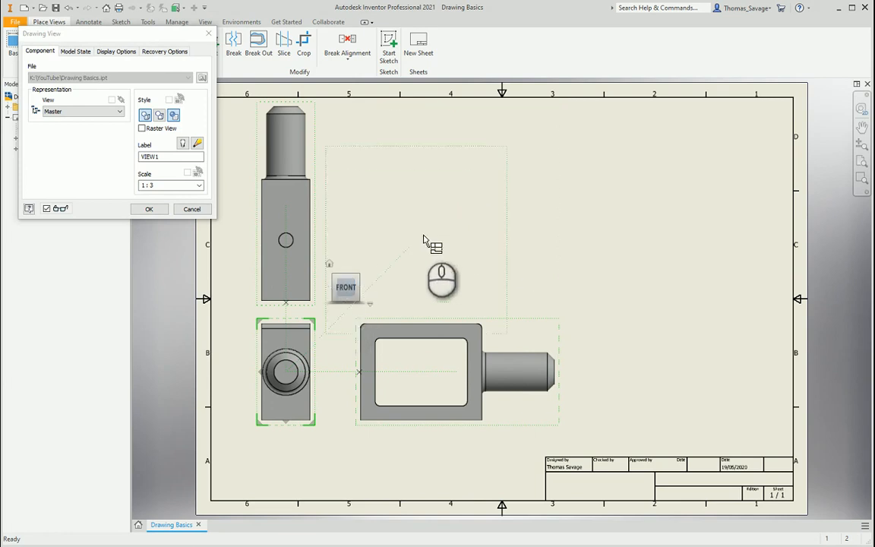
left_click(456, 218)
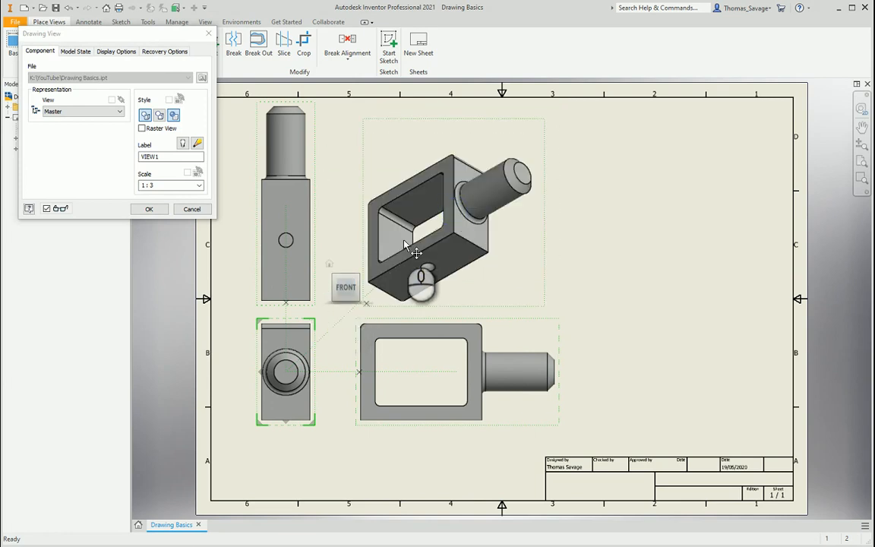
left_click(149, 209)
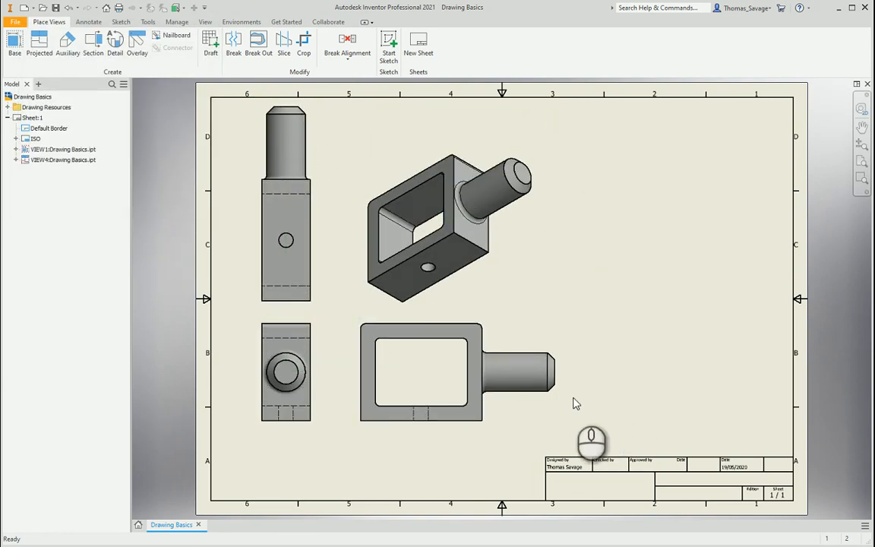
Rearrange the base, side, top and isometric views so they are spaced apart on the sheet and clear of the border and title block.
left_click_drag(564, 398, 624, 400)
left_click_drag(532, 243, 552, 216)
left_click_drag(317, 422, 322, 454)
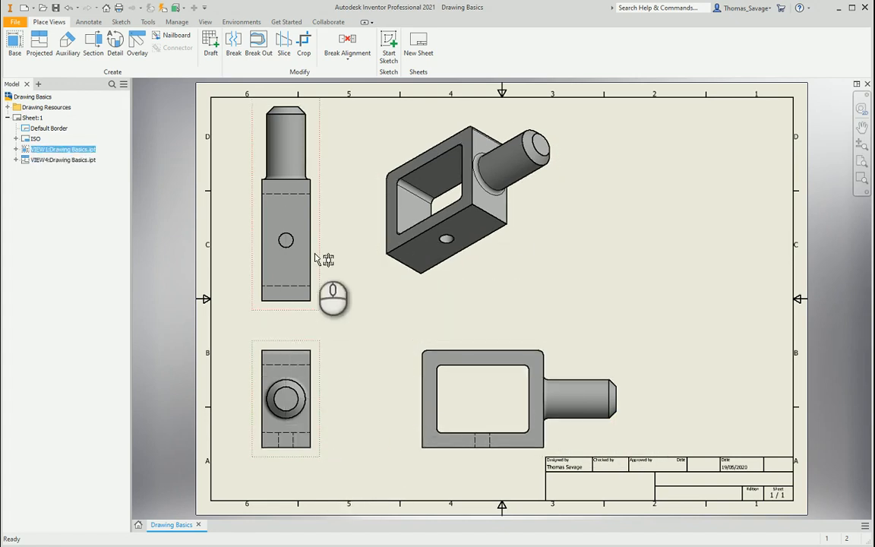
left_click_drag(319, 253, 323, 282)
left_click_drag(423, 420, 400, 419)
left_click_drag(472, 276, 538, 354)
left_click_drag(620, 328, 565, 268)
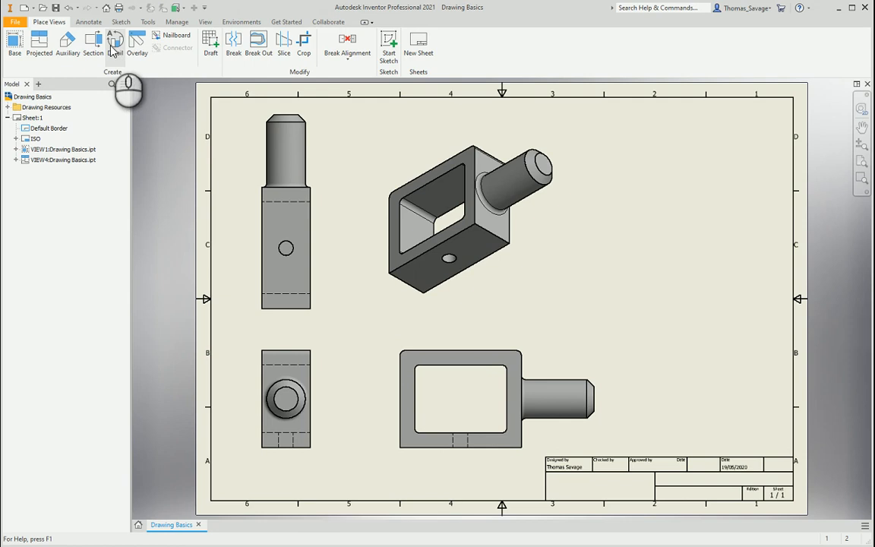
Preview a projected view above the side view, then cancel it without placing it.
left_click(45, 53)
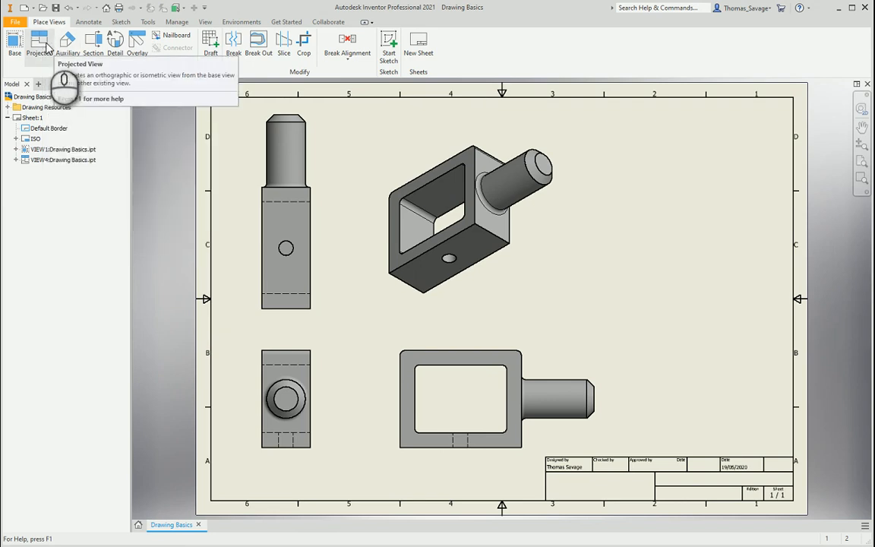
left_click(45, 49)
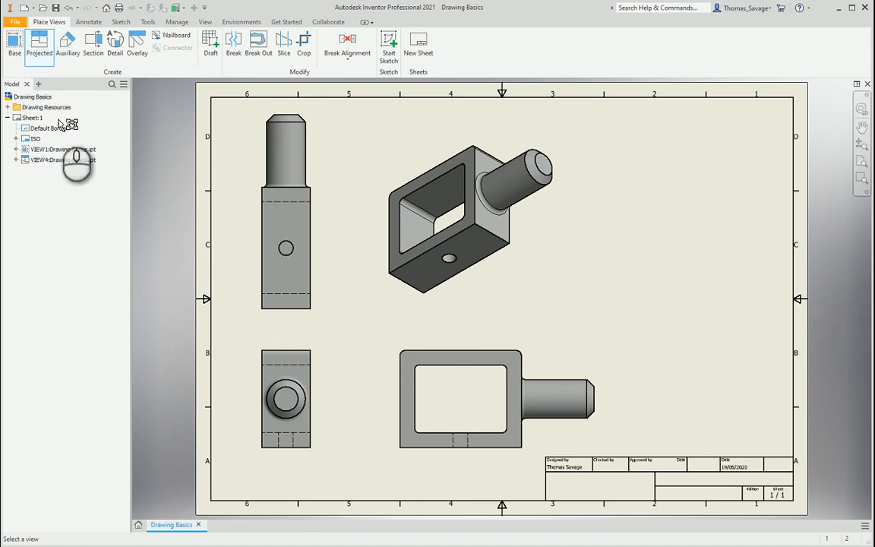
left_click(467, 345)
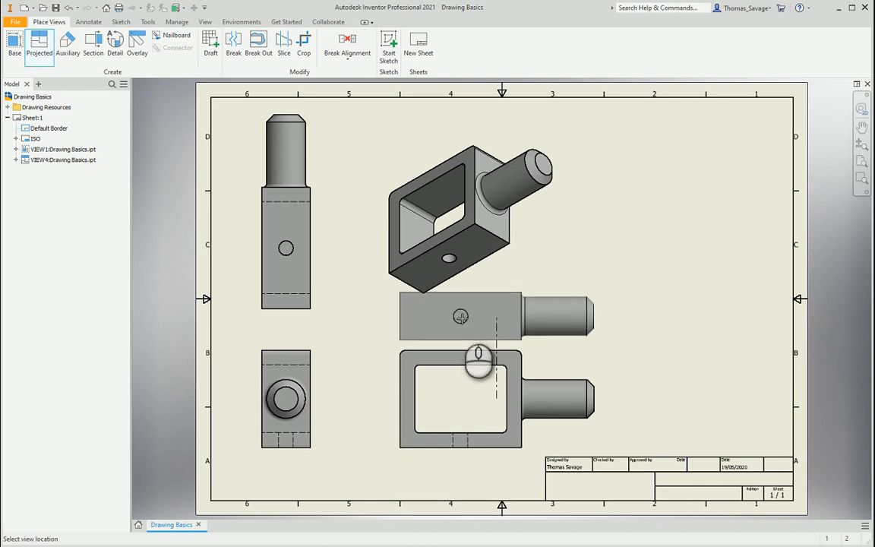
key("Escape")
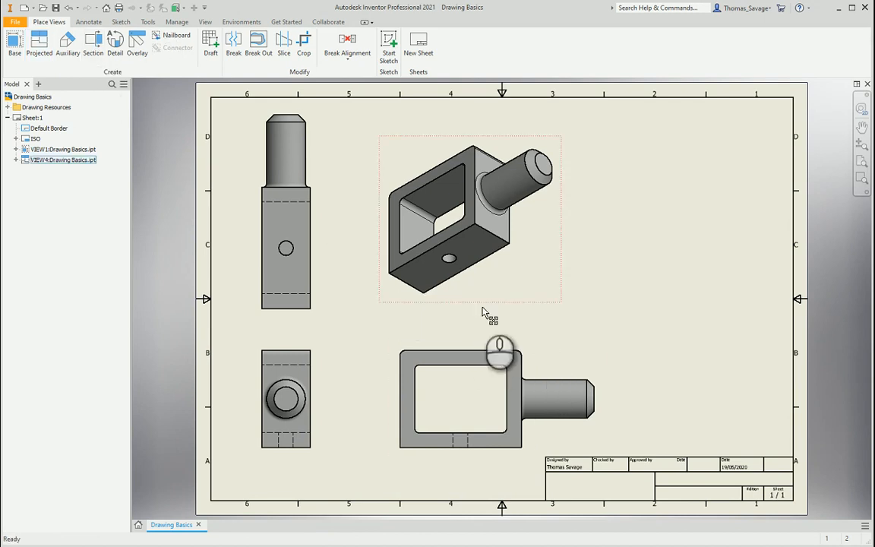
Preview an auxiliary view of the side view using its upper horizontal edge, without placing it.
left_click(68, 47)
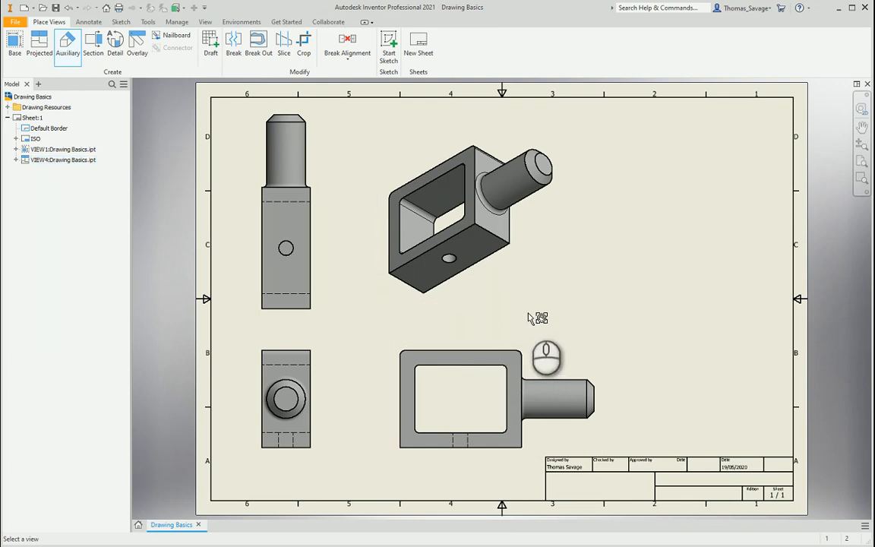
left_click(558, 343)
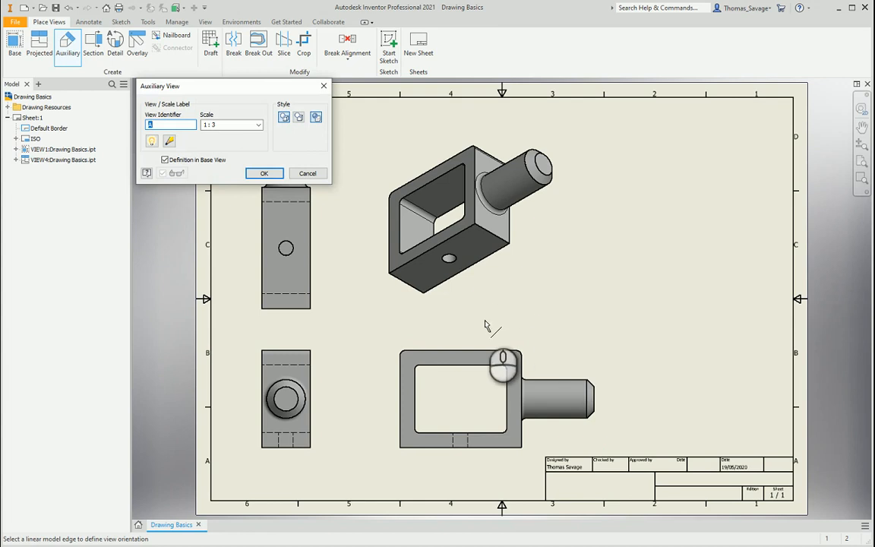
left_click(494, 351)
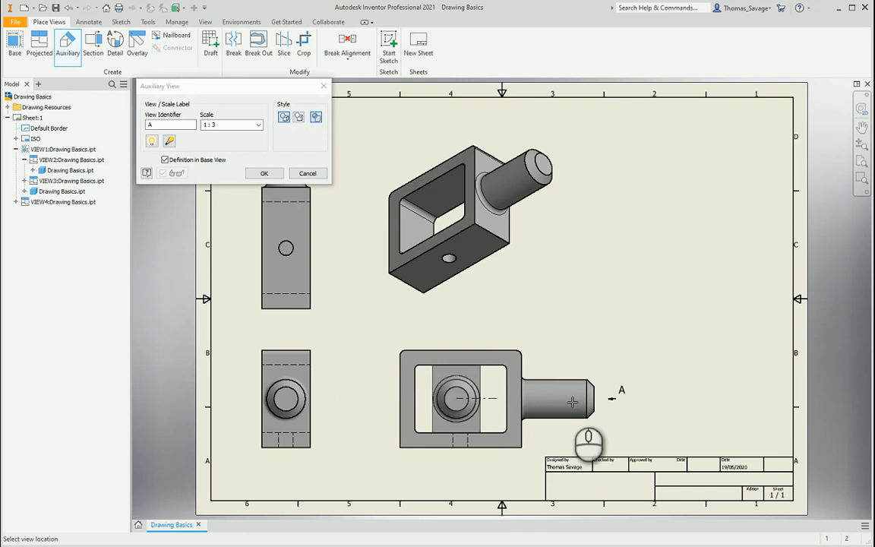
left_click(67, 44)
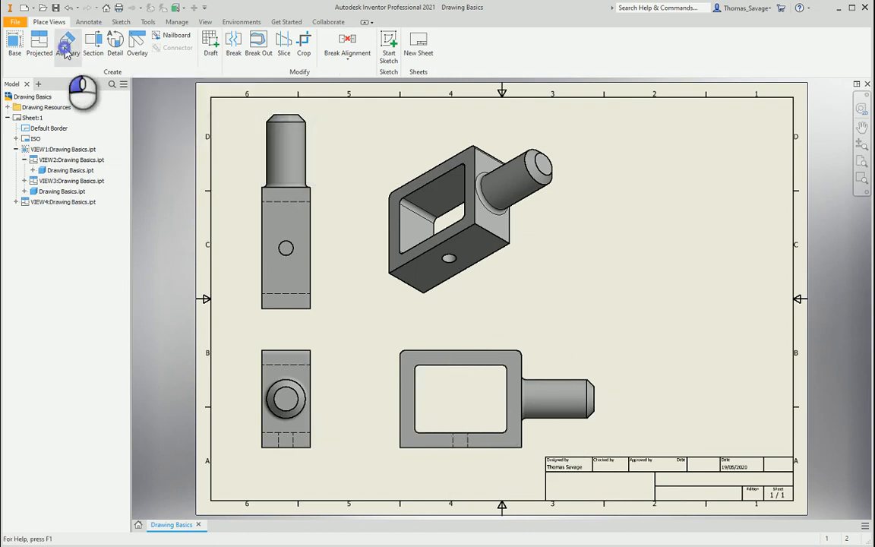
Shift the isometric view up and to the right, and preview an auxiliary view based on its lower slanted edge.
left_click(560, 242)
left_click_drag(561, 242, 607, 228)
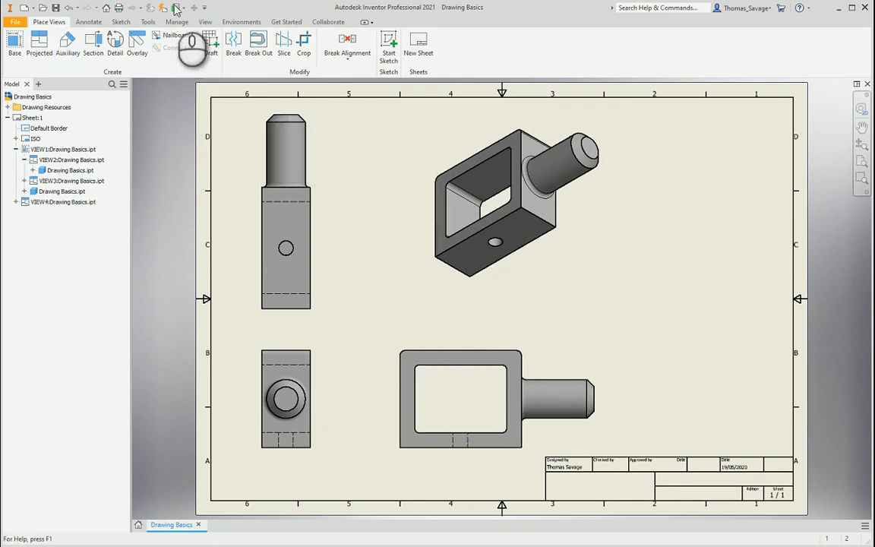
left_click(66, 44)
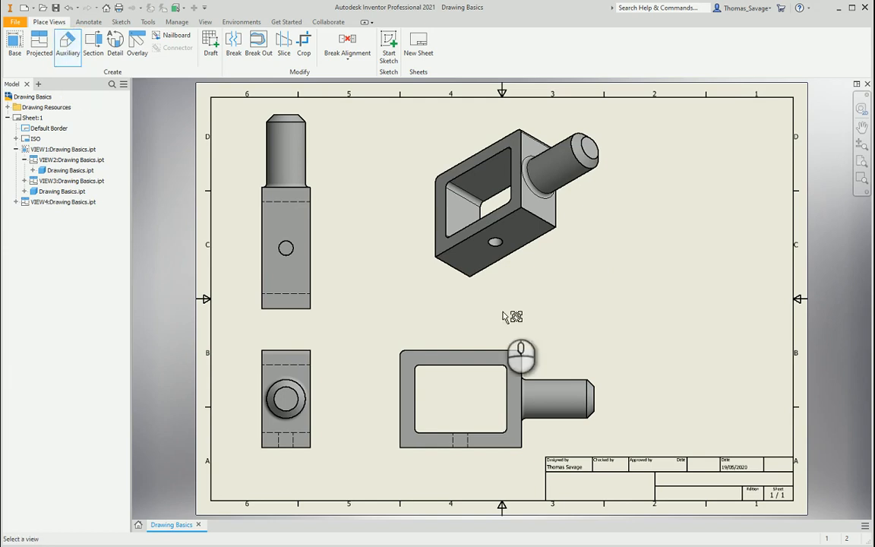
left_click(524, 249)
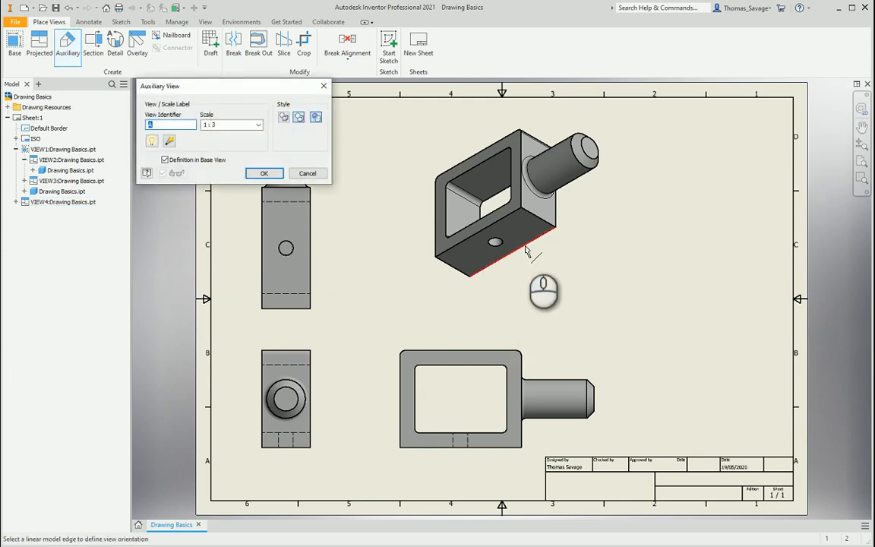
left_click(525, 251)
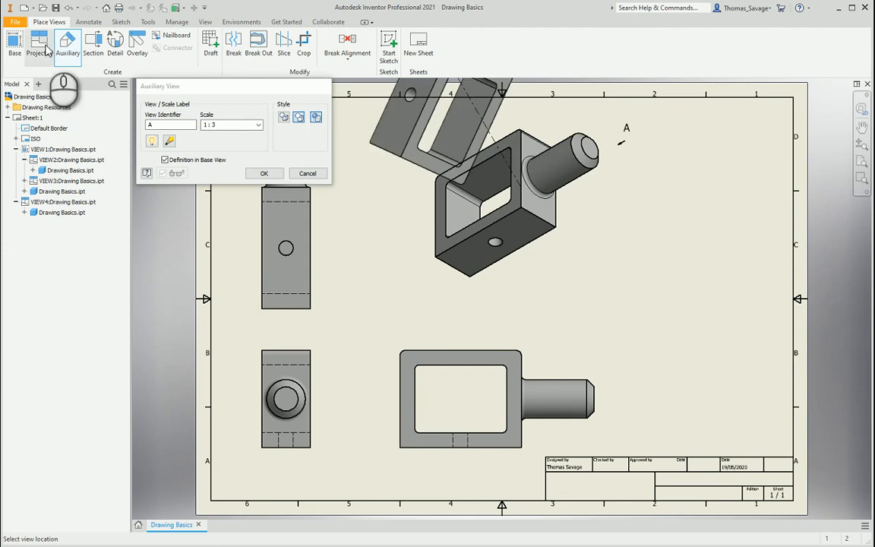
Preview an auxiliary view based on the isometric view's vertical edge, then cancel it.
left_click(72, 51)
left_click(503, 244)
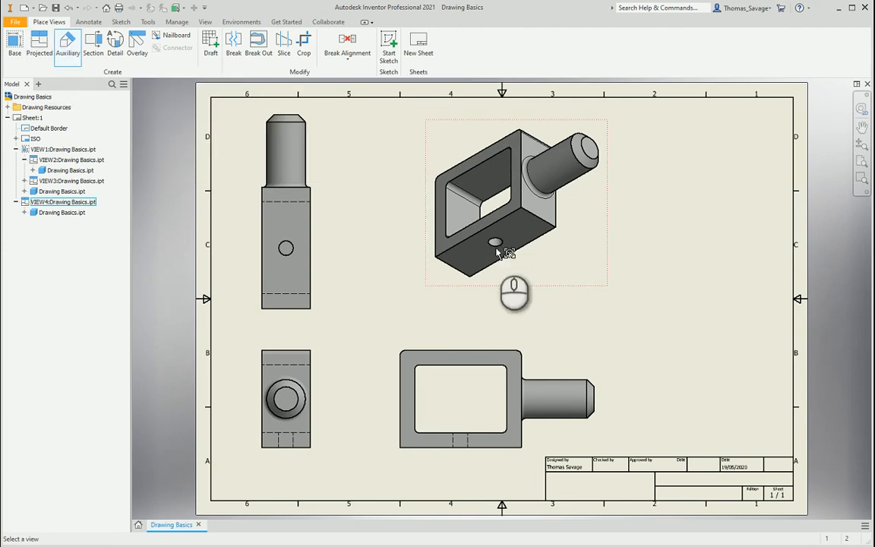
left_click(433, 204)
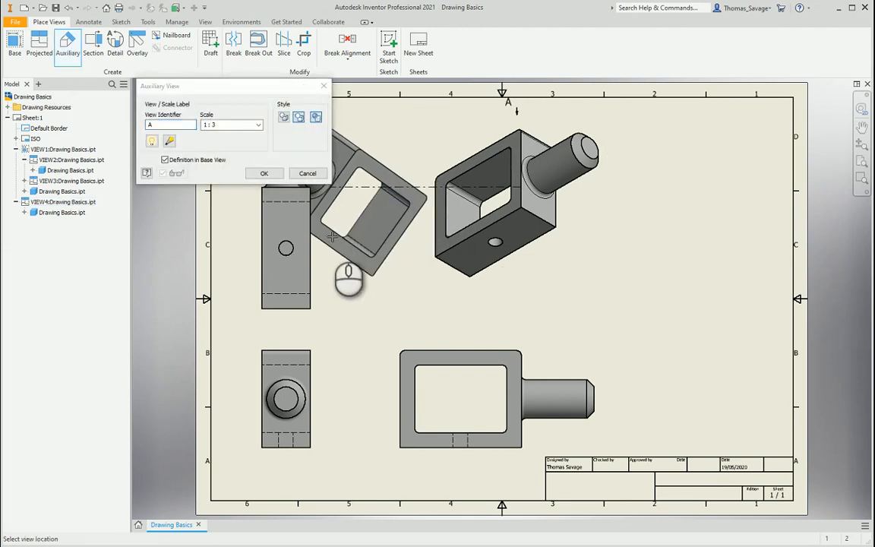
key("Escape")
Preview auxiliary views from the top view's long vertical edge without placing them, and move the isometric view back above the side view.
left_click(59, 41)
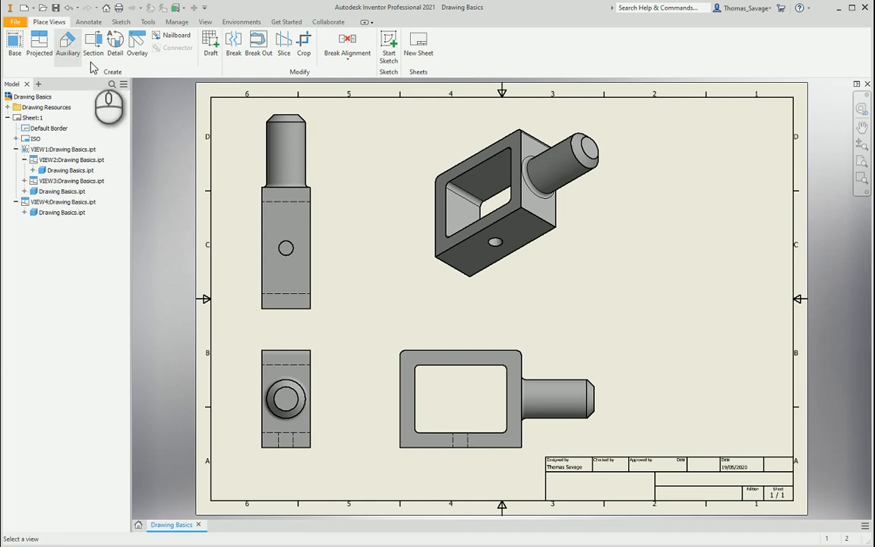
left_click(318, 243)
left_click(310, 243)
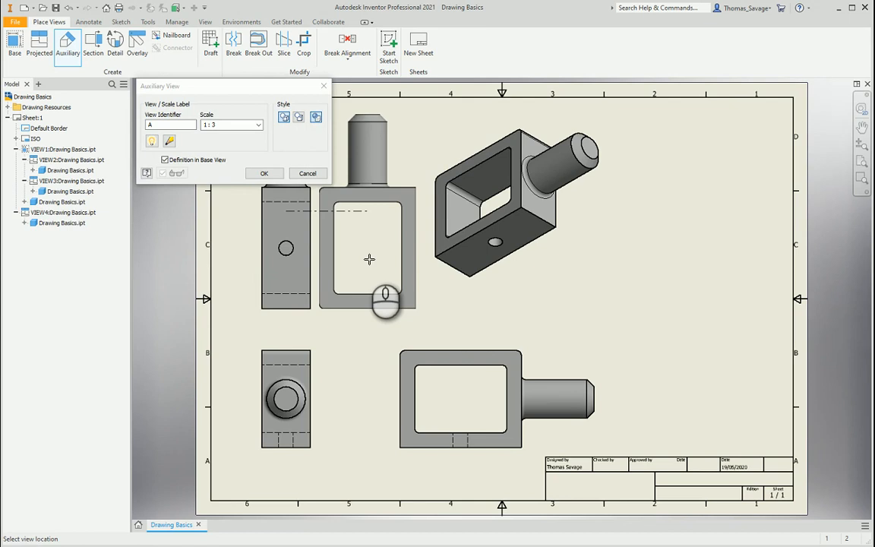
key("Escape")
left_click(64, 42)
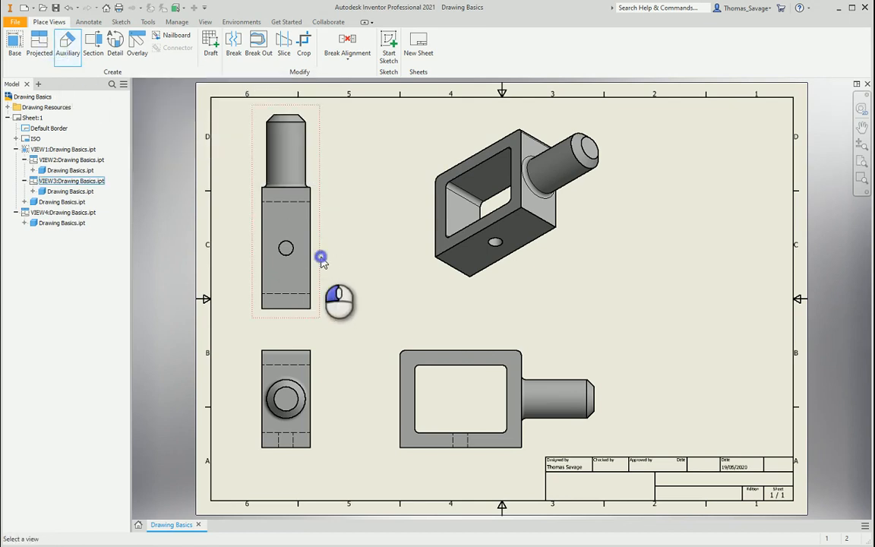
left_click(320, 259)
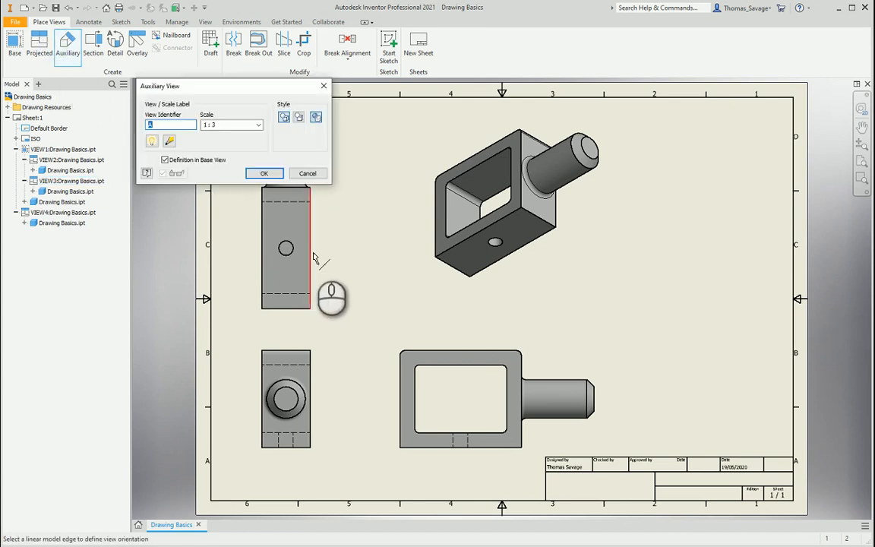
left_click(314, 258)
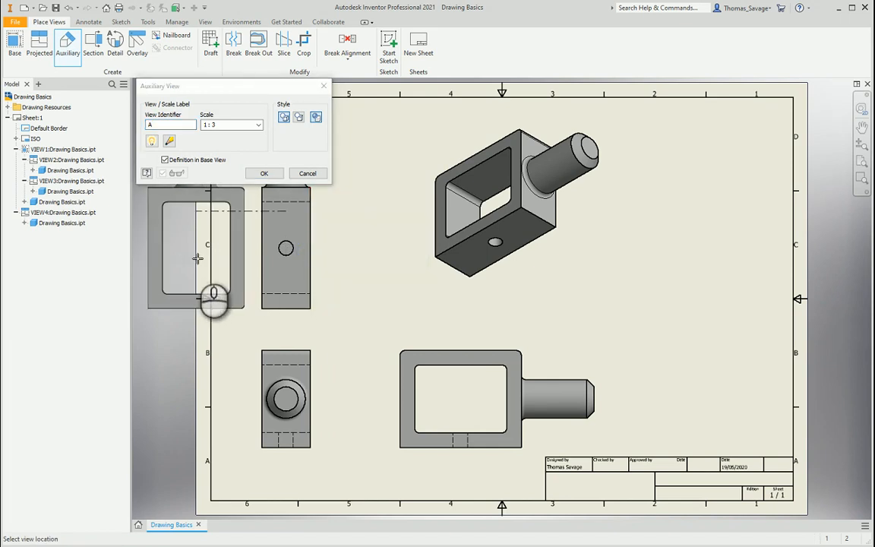
key("Escape")
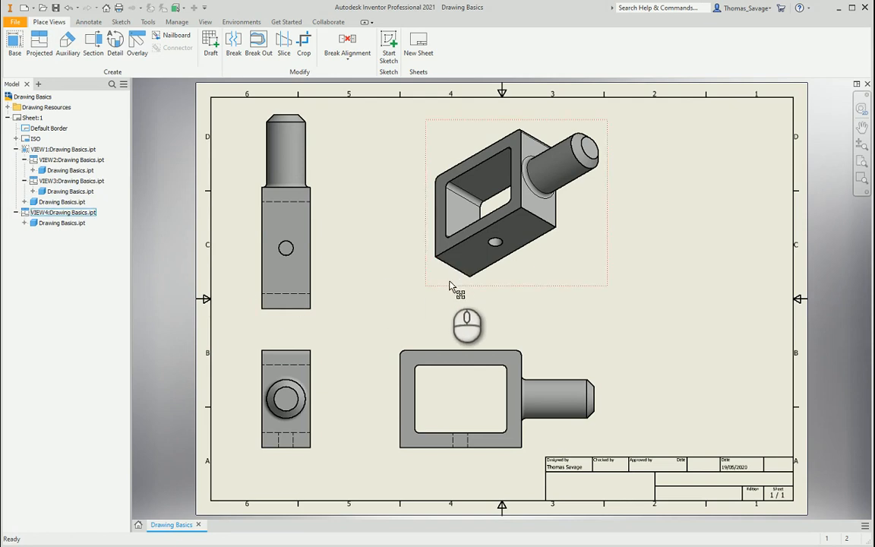
left_click_drag(452, 287, 406, 297)
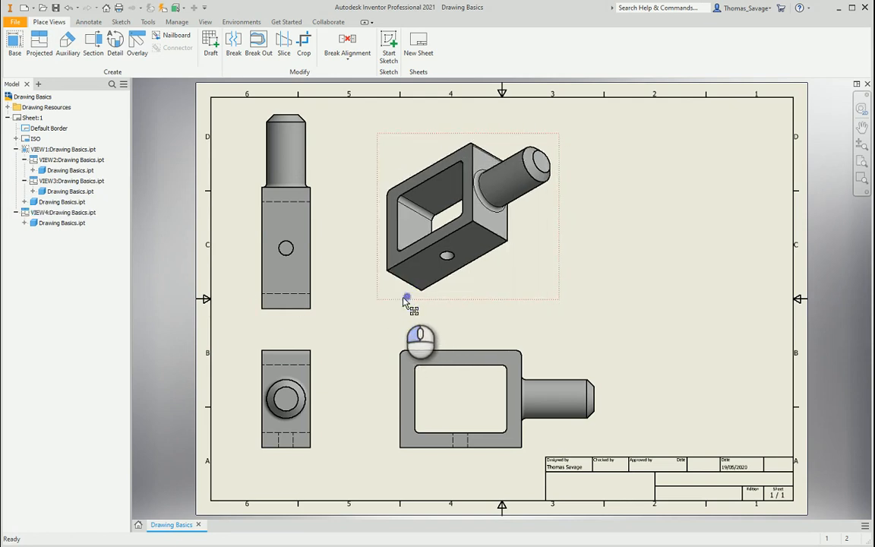
Start a section view of the side view with a vertical section line through the frame's small hole, extending past both edges.
left_click(97, 48)
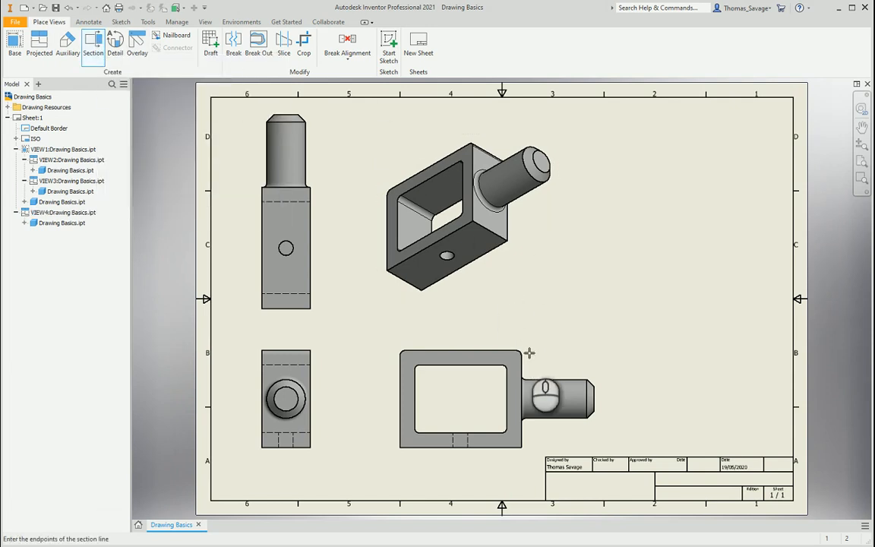
left_click(92, 46)
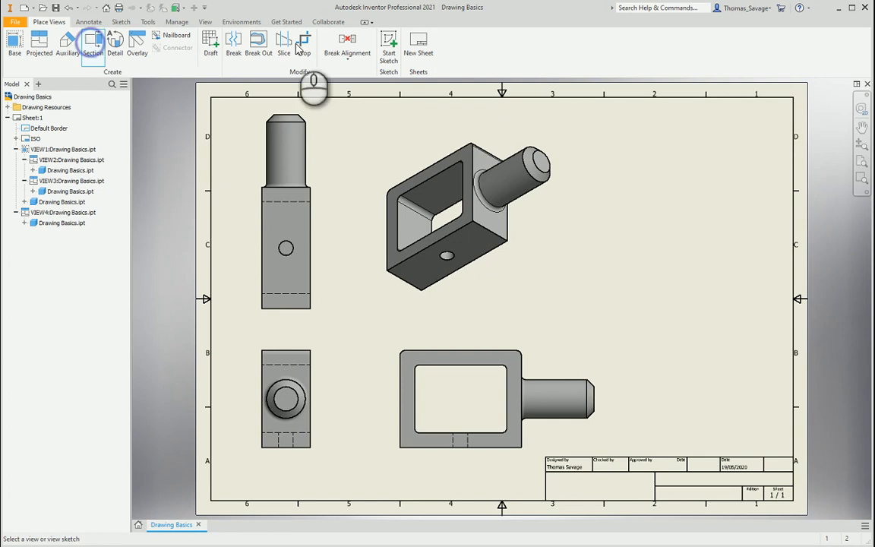
left_click(554, 346)
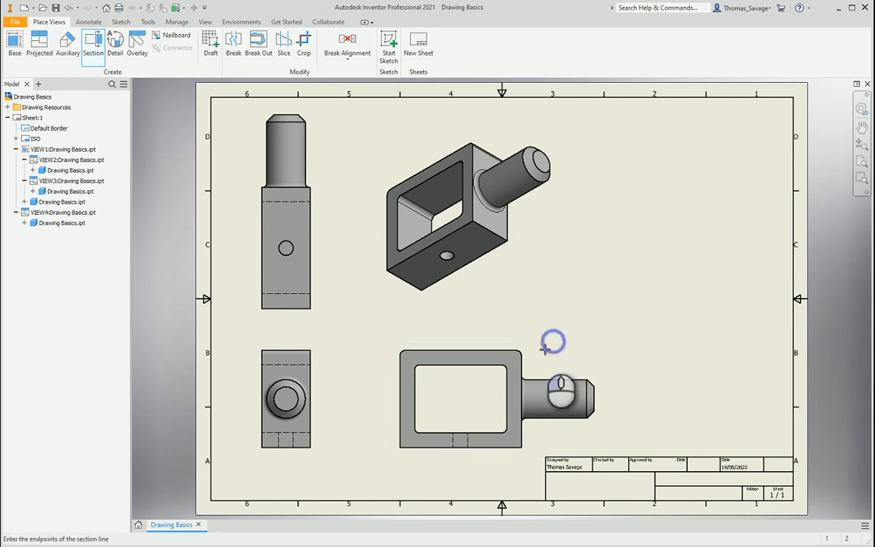
left_click(461, 333)
left_click(461, 471)
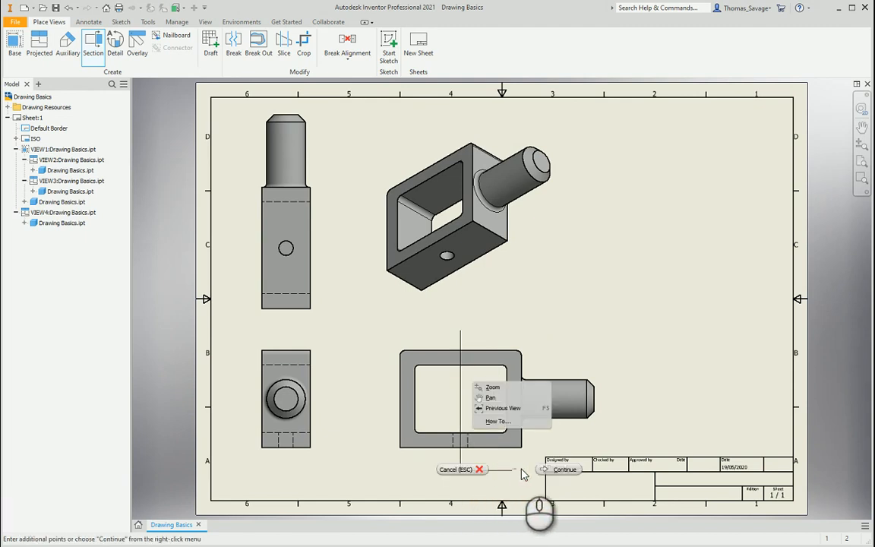
left_click(562, 468)
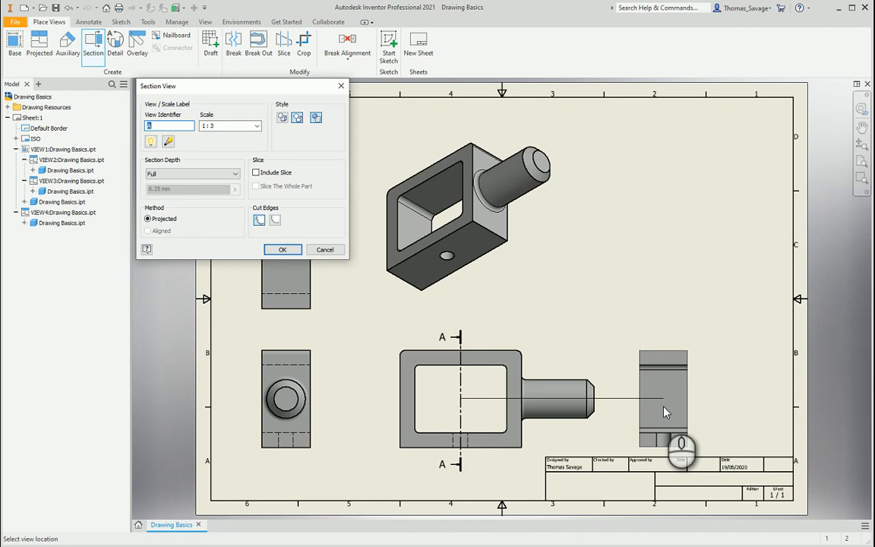
Set the section view's identifier to View 1 and its scale to 1:5.
left_click_drag(161, 126, 135, 127)
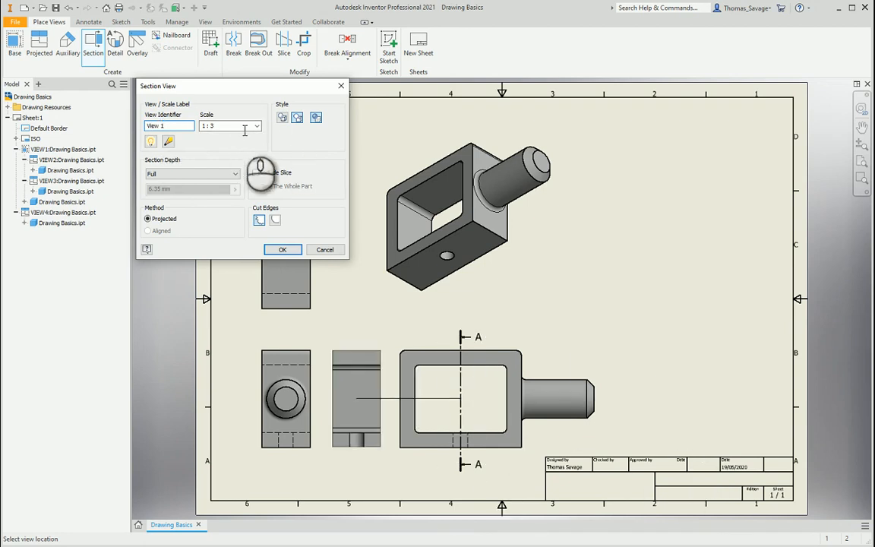
double_click(242, 127)
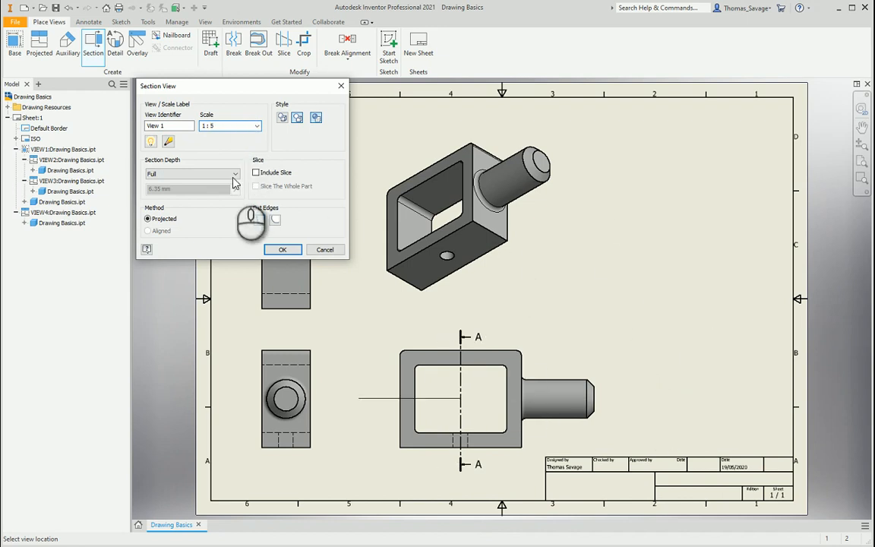
Try limiting the section depth to a distance of 50, and return the depth to Full.
left_click(178, 175)
left_click(174, 189)
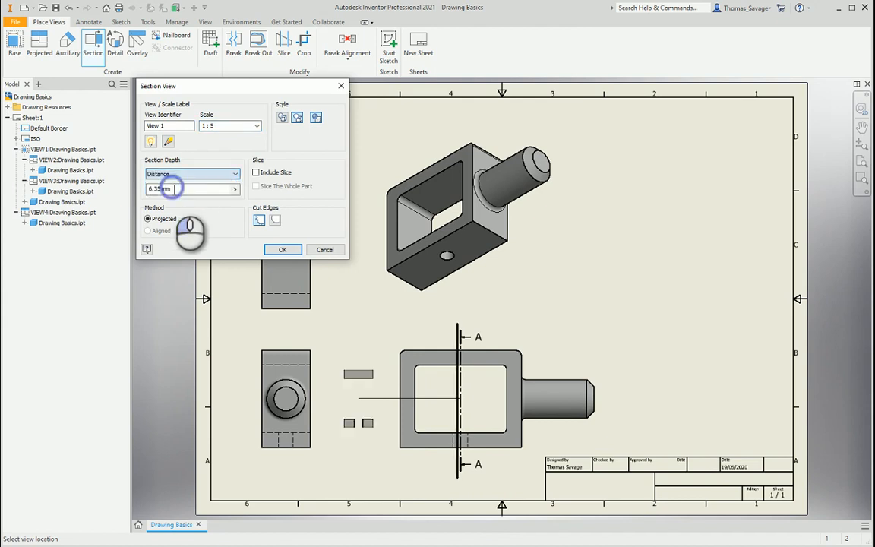
left_click(177, 189)
left_click_drag(161, 190, 149, 190)
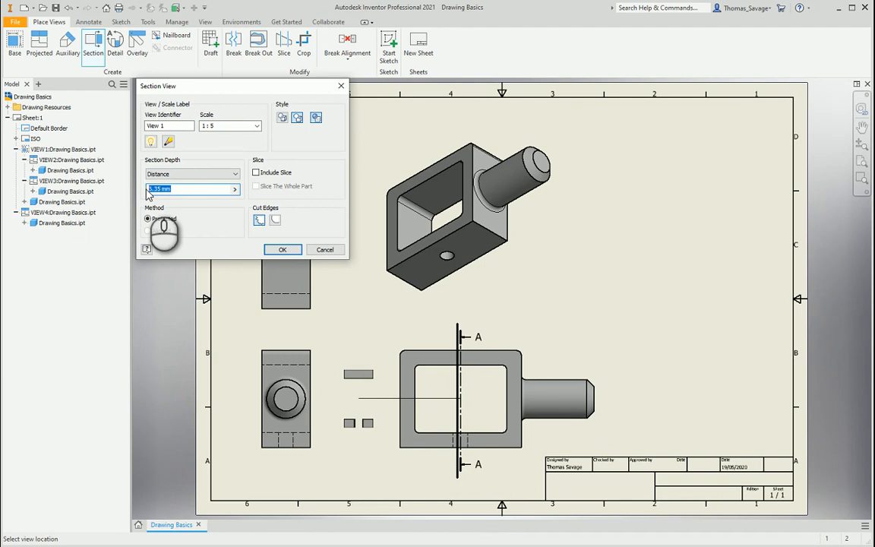
type("50")
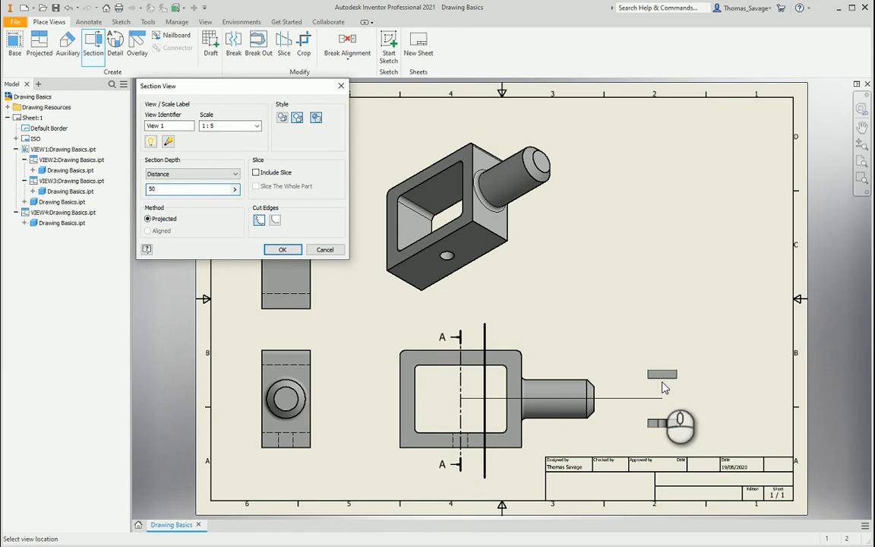
left_click(177, 175)
left_click(173, 181)
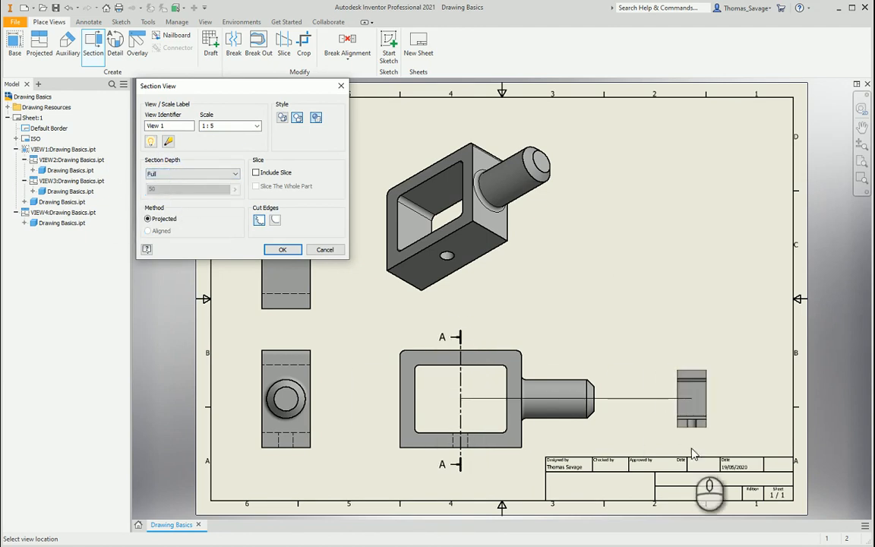
Change the section view's scale to 1:2 and place it to the right of the side view.
double_click(226, 125)
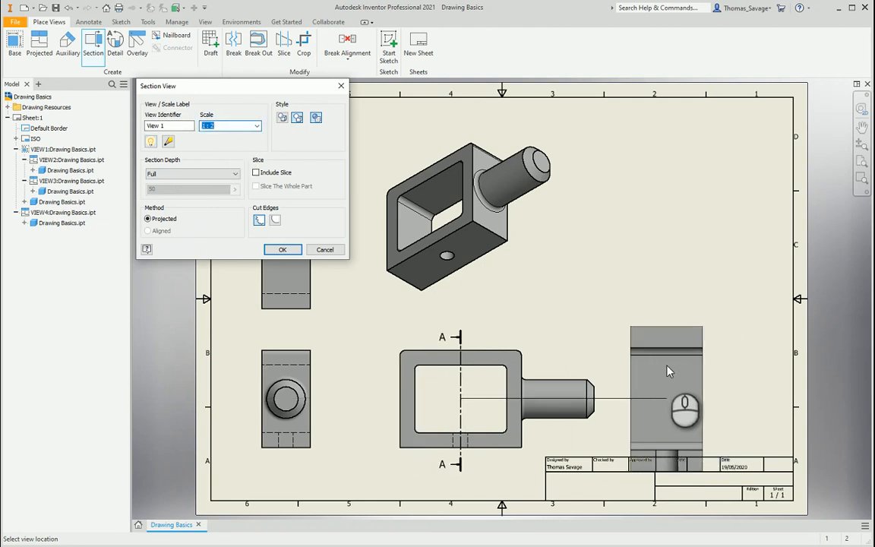
left_click(668, 370)
Shift the front view up and the side view slightly left, and reverse the direction of the section line's arrows.
left_click_drag(321, 363, 332, 340)
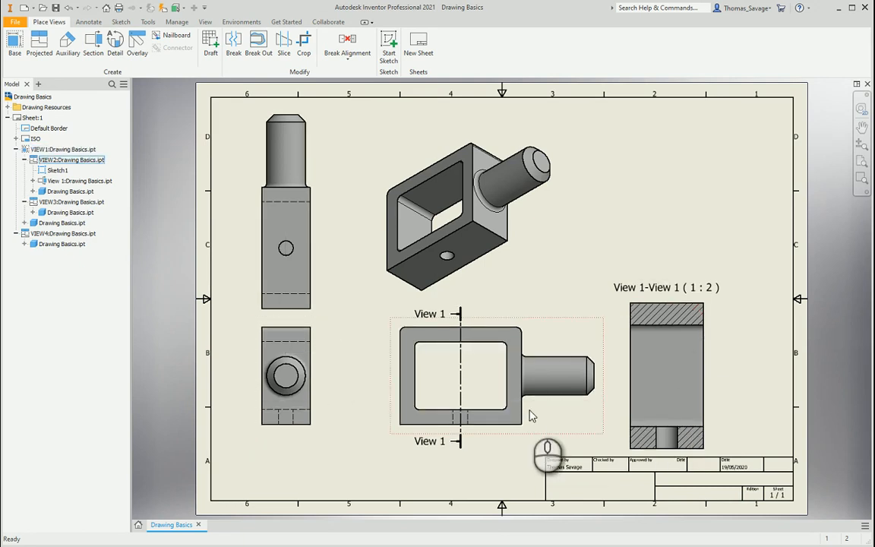
left_click_drag(535, 434, 526, 433)
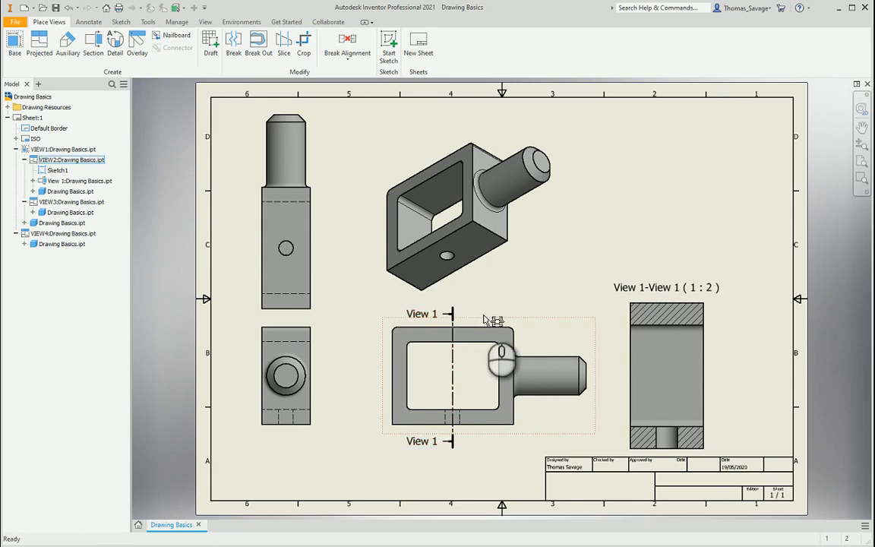
right_click(452, 316)
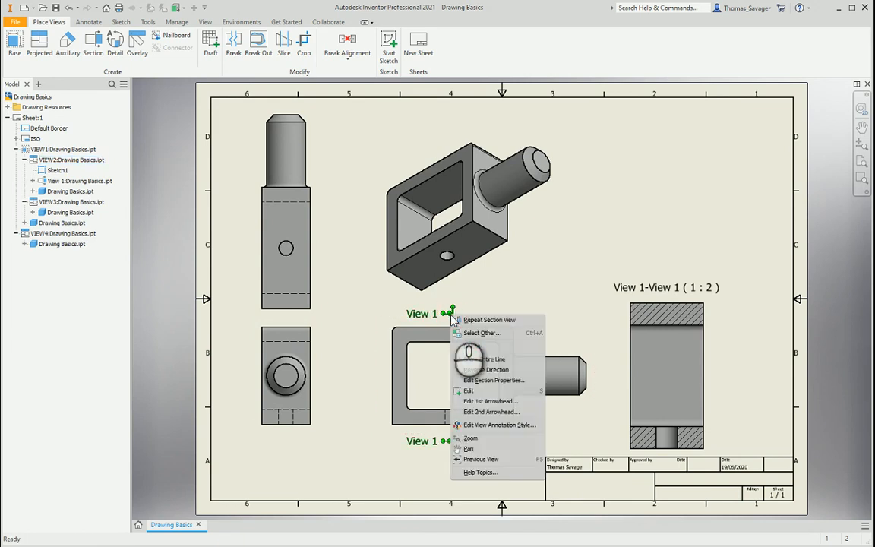
left_click(490, 369)
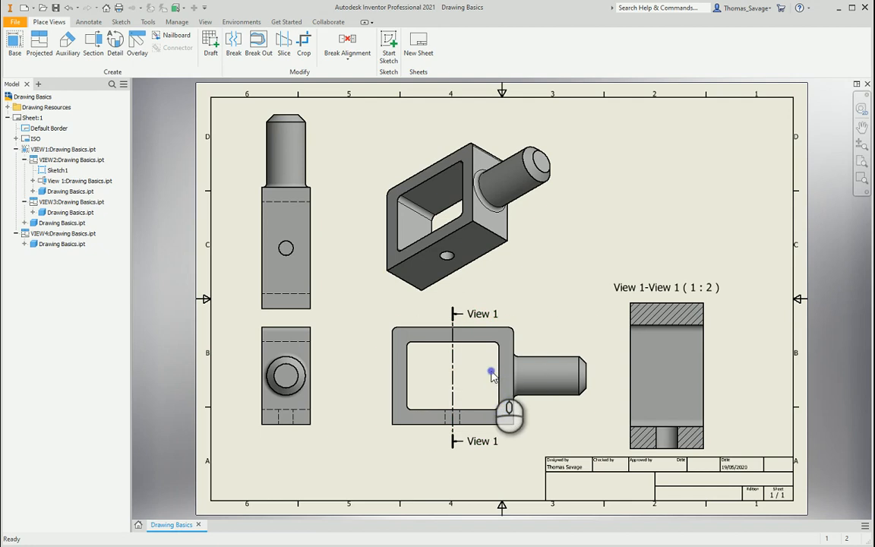
Open the section line's section properties for review and accept them without changes.
right_click(454, 314)
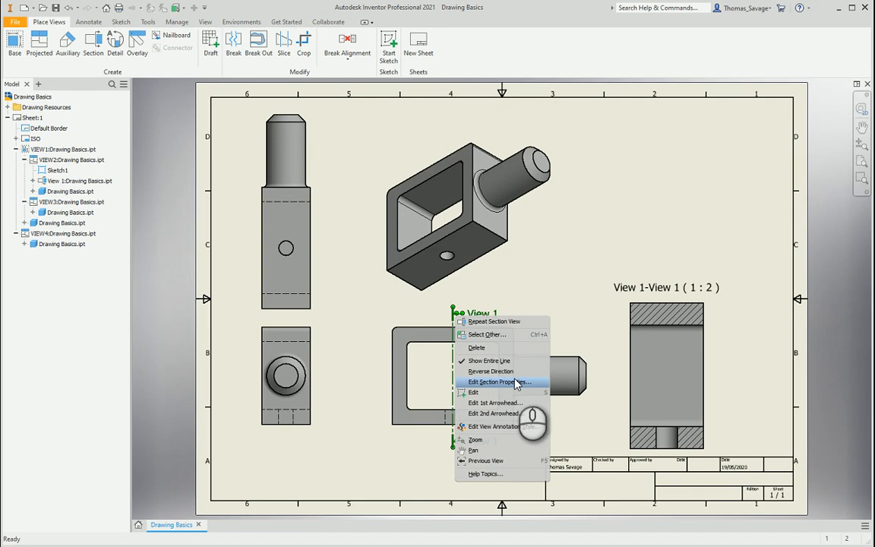
key("Escape")
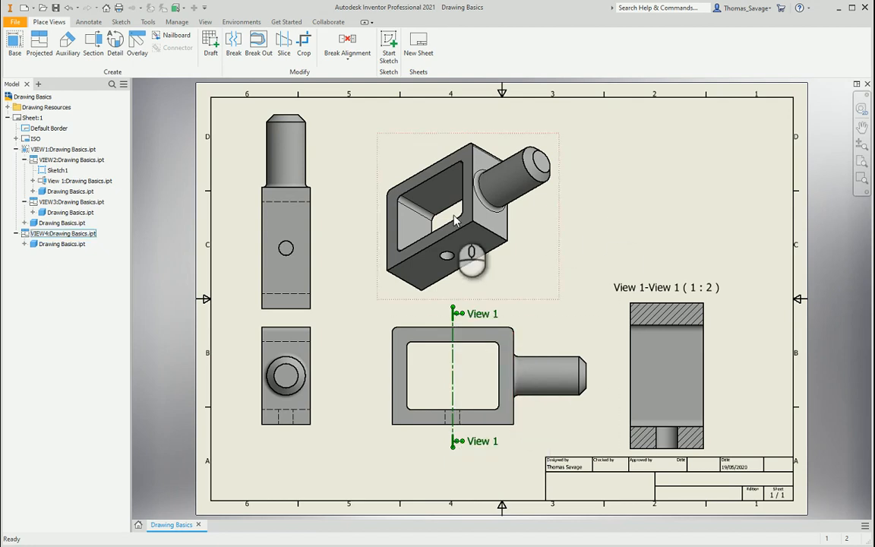
left_click_drag(451, 349, 452, 362)
right_click(453, 362)
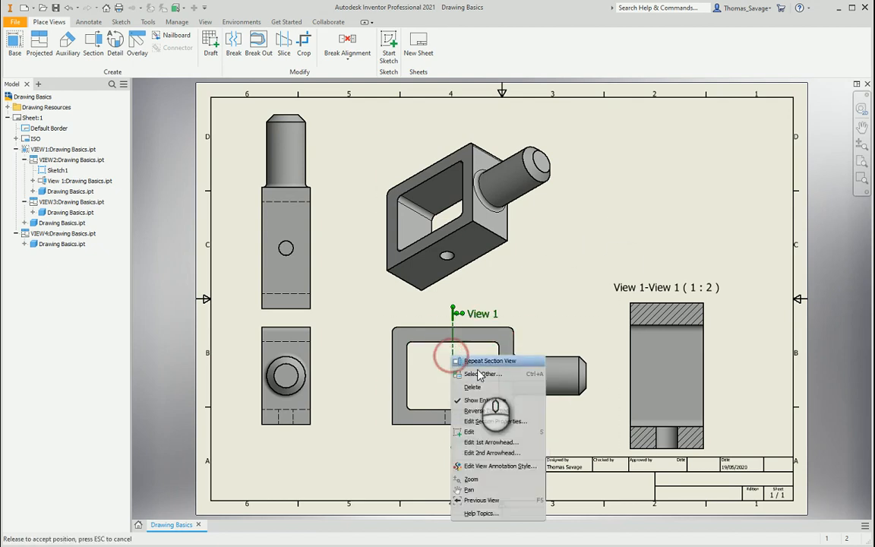
left_click(511, 421)
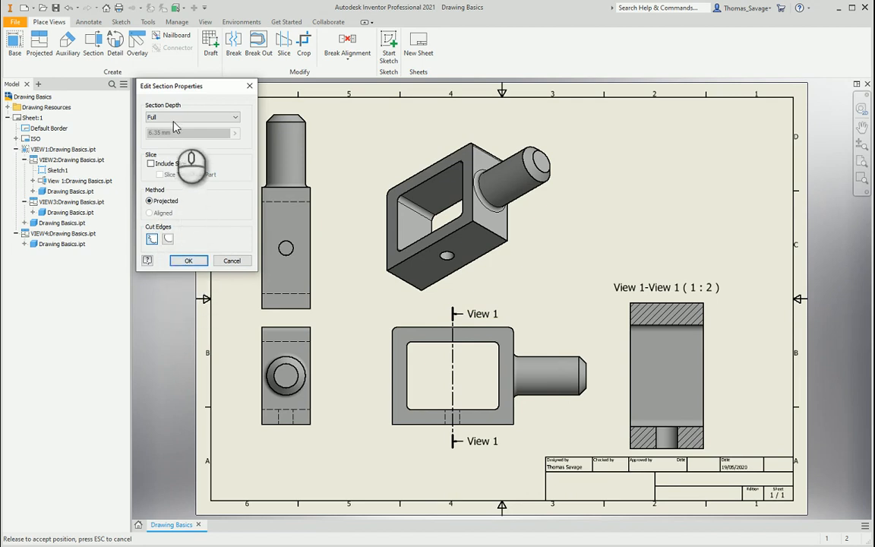
left_click(188, 260)
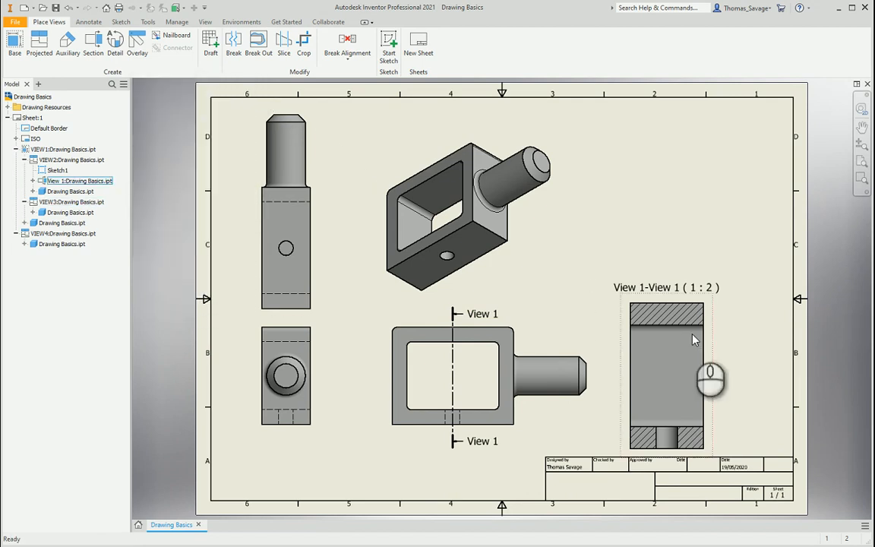
Review the section view's drawing view settings and check its section properties again, closing both without edits.
double_click(715, 351)
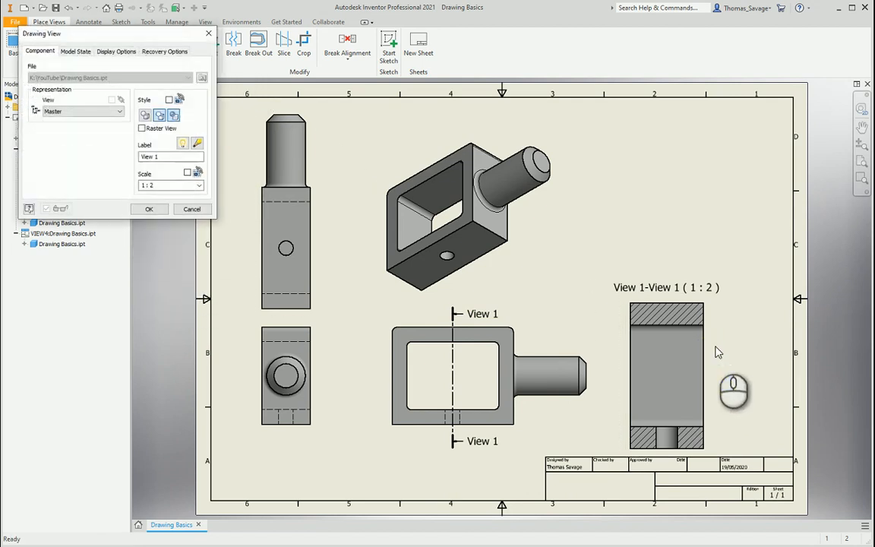
key("Escape")
double_click(715, 332)
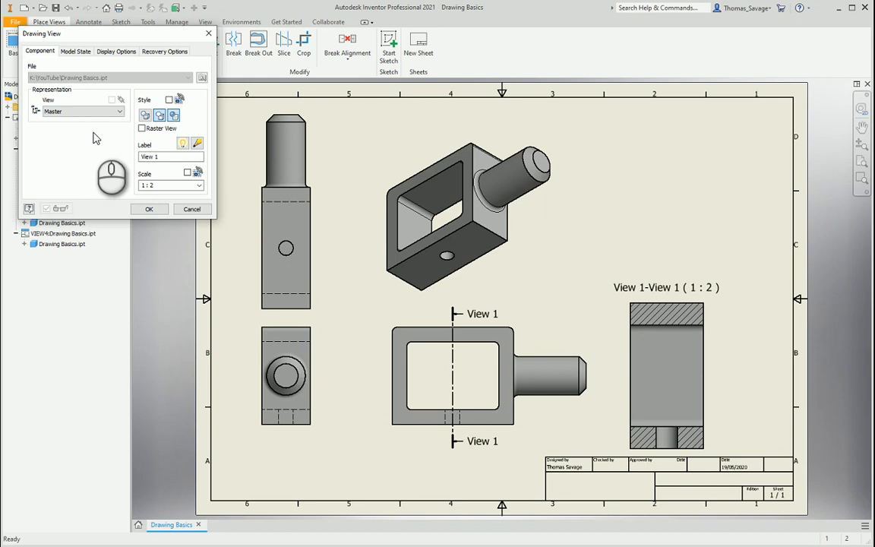
key("Escape")
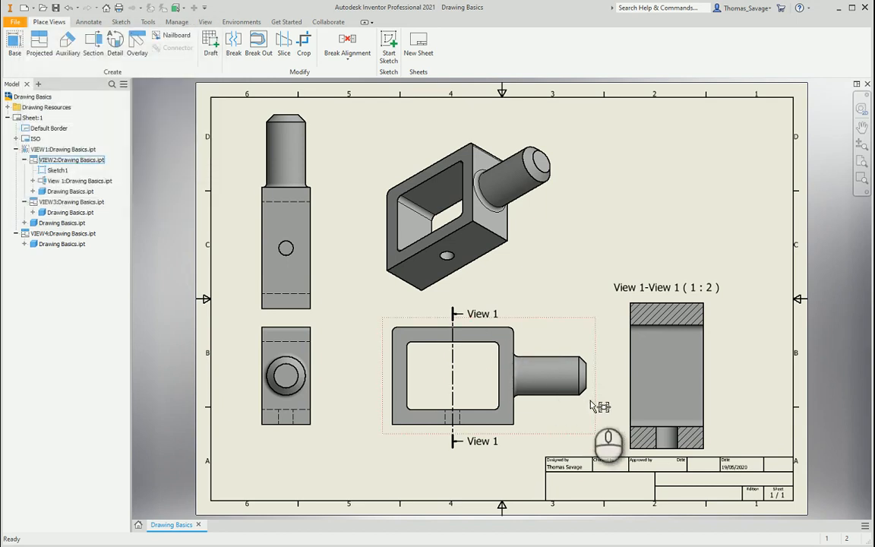
right_click(454, 377)
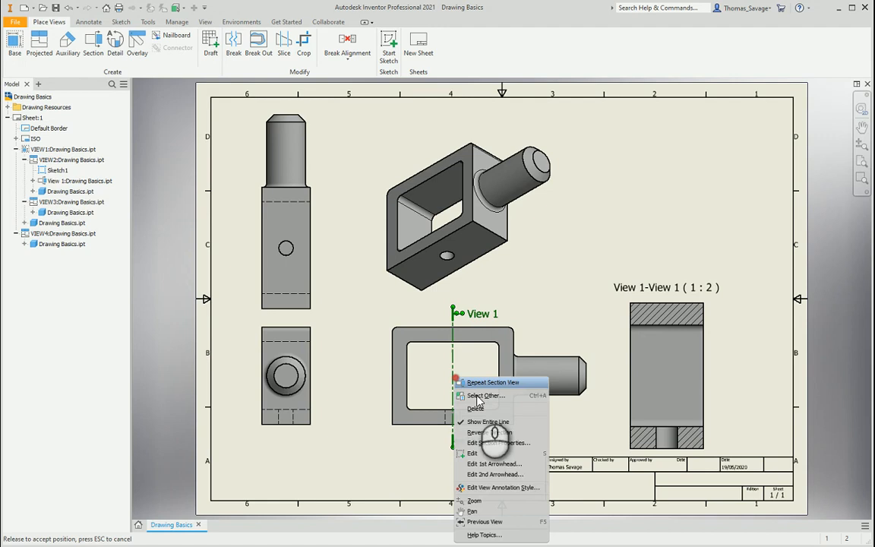
left_click(499, 442)
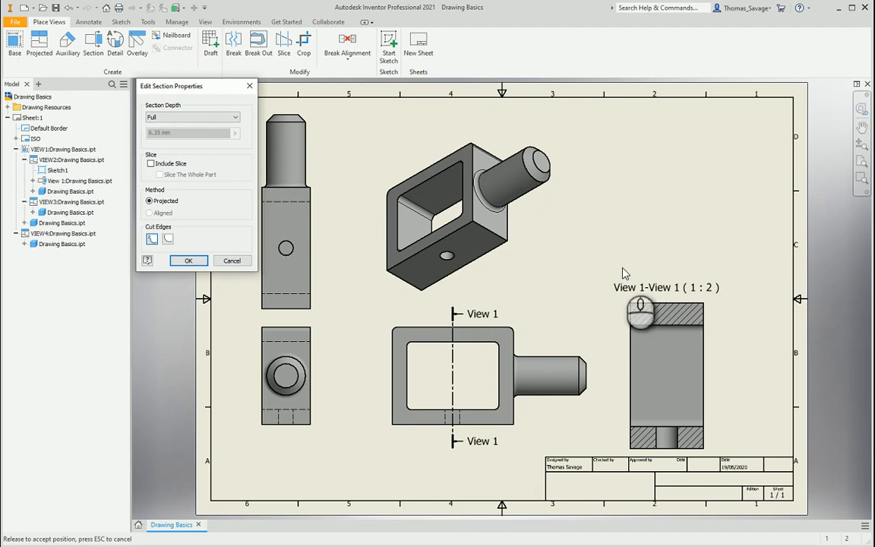
left_click(251, 87)
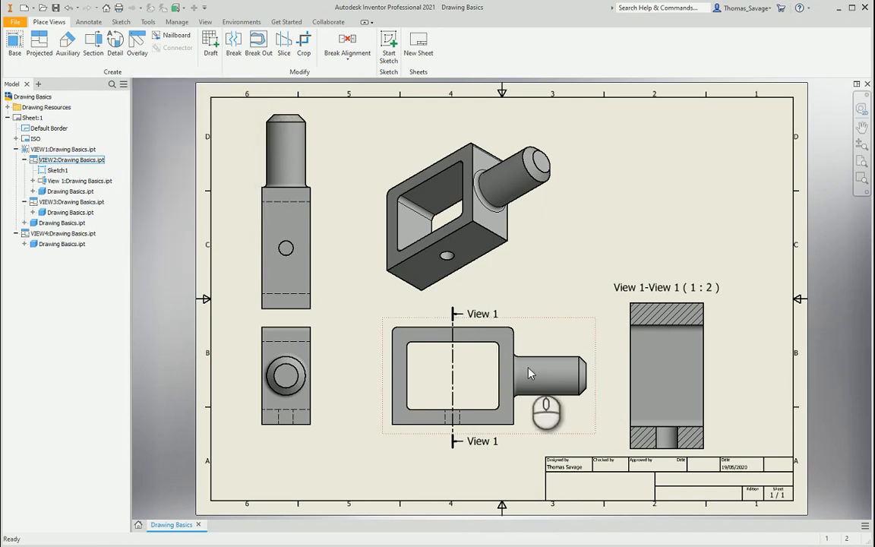
left_click_drag(453, 386, 453, 389)
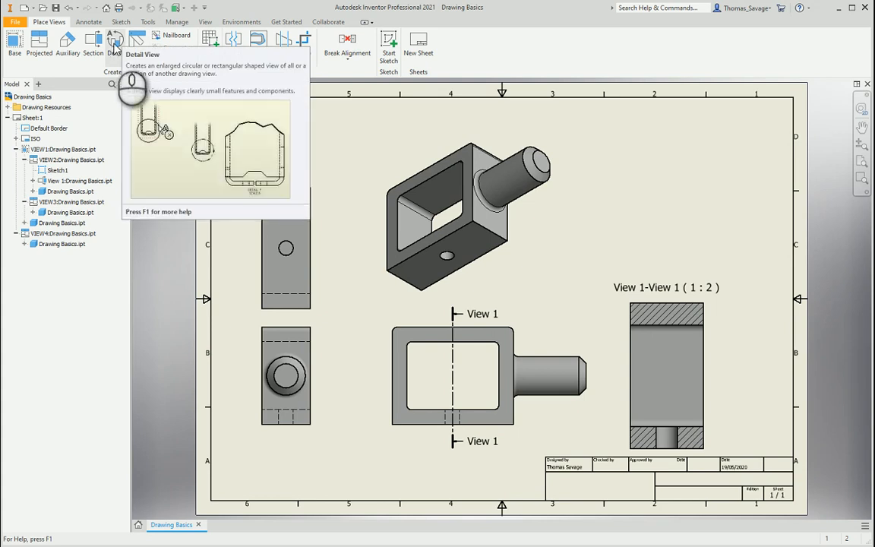
Nudge the front view slightly right and move the isometric view up and to the left.
left_click(115, 45)
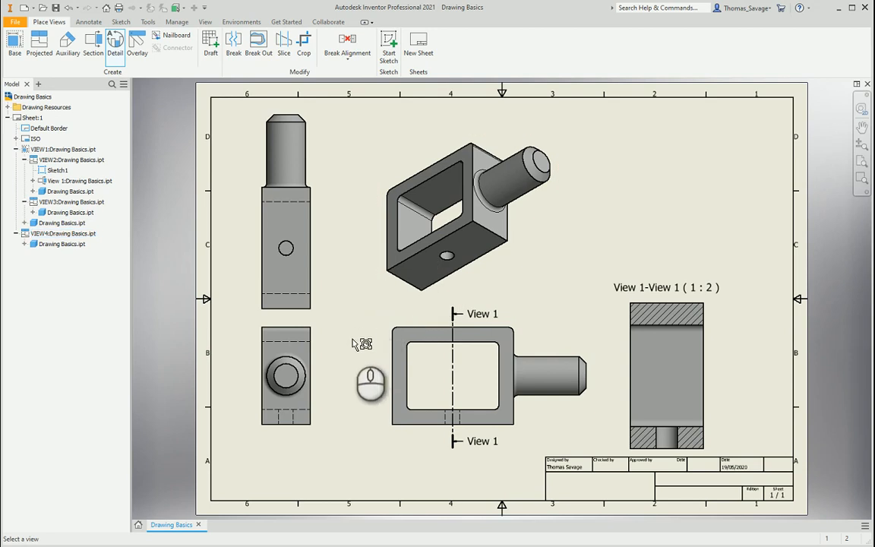
key("Escape")
mouse_move(328, 362)
left_mouse_down()
mouse_move(319, 379)
mouse_move(329, 362)
left_mouse_up()
left_click_drag(562, 248, 540, 239)
left_click(115, 44)
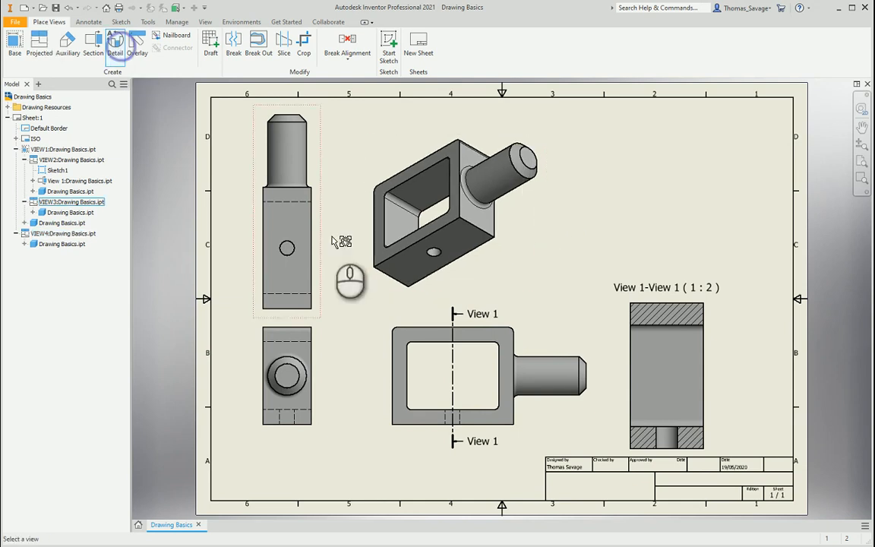
left_click(297, 415)
key("Escape")
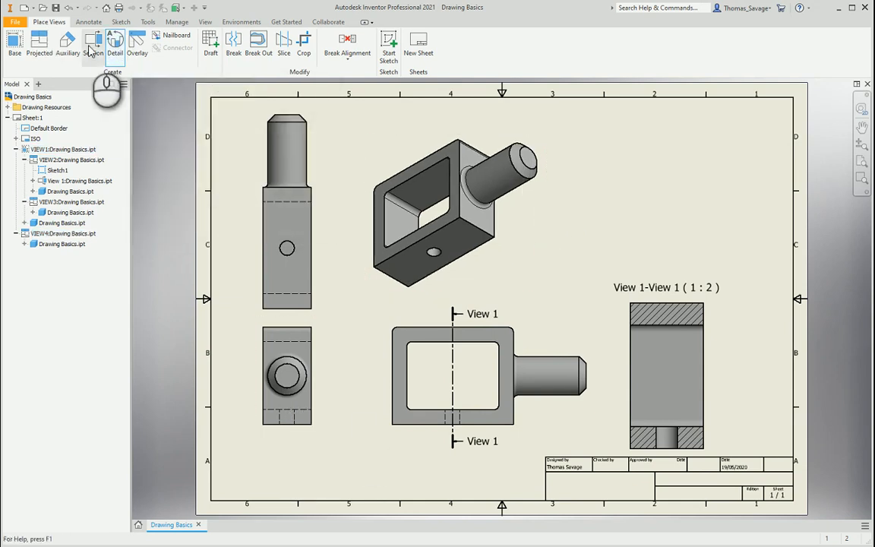
Start a detail view of the front view with a circular fence around the small hole, extending past the part's lower edges.
left_click(112, 49)
left_click(293, 416)
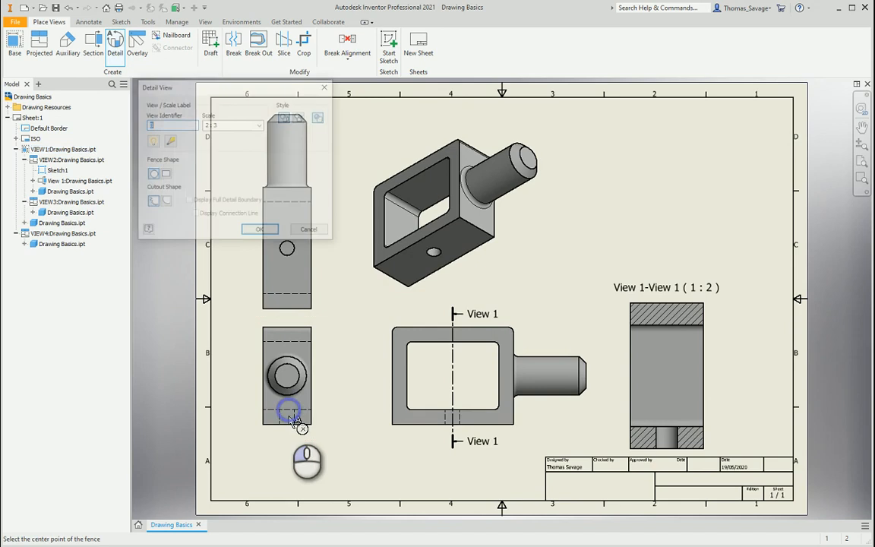
left_click(295, 415)
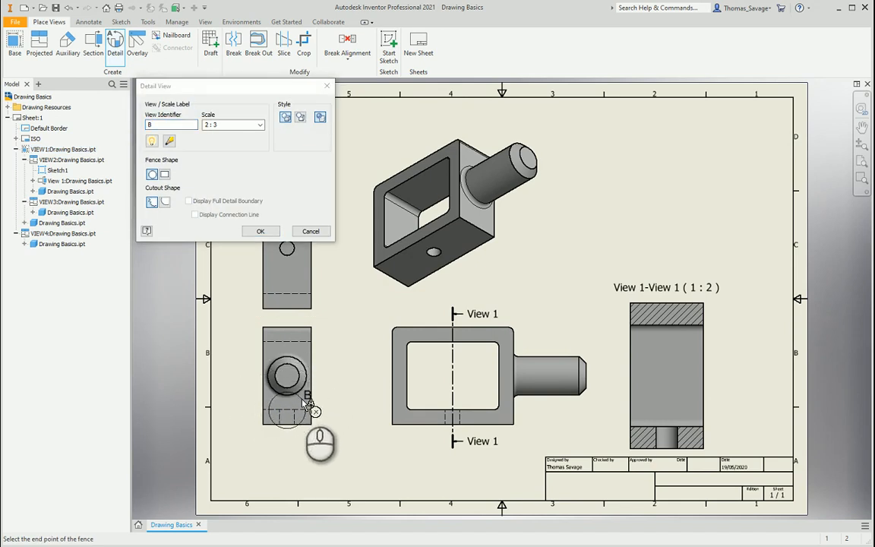
left_click(321, 394)
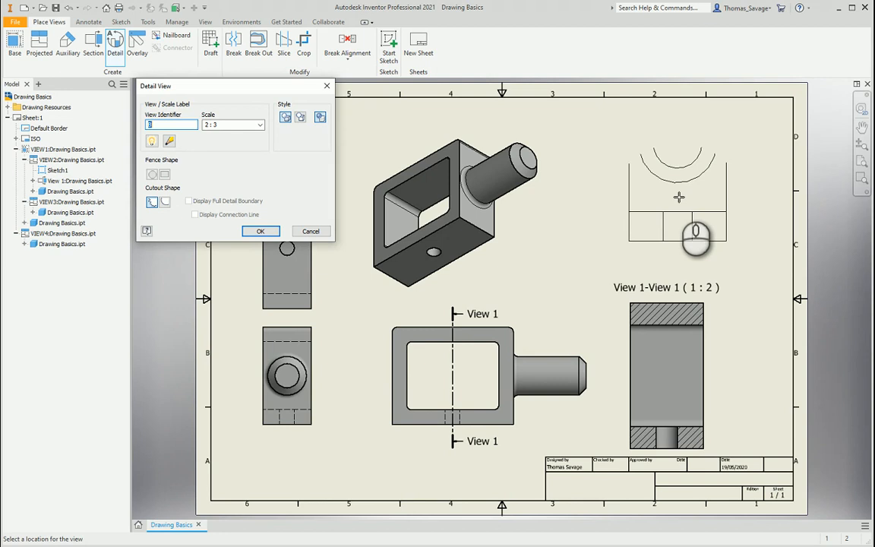
Set the detail view's scale to 1/1 and place it above the section view.
left_click(227, 124)
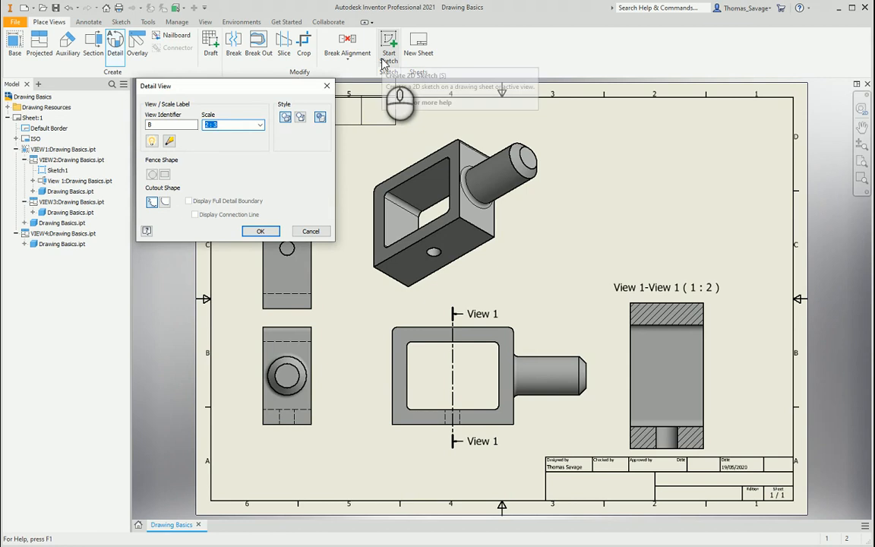
type("1/1")
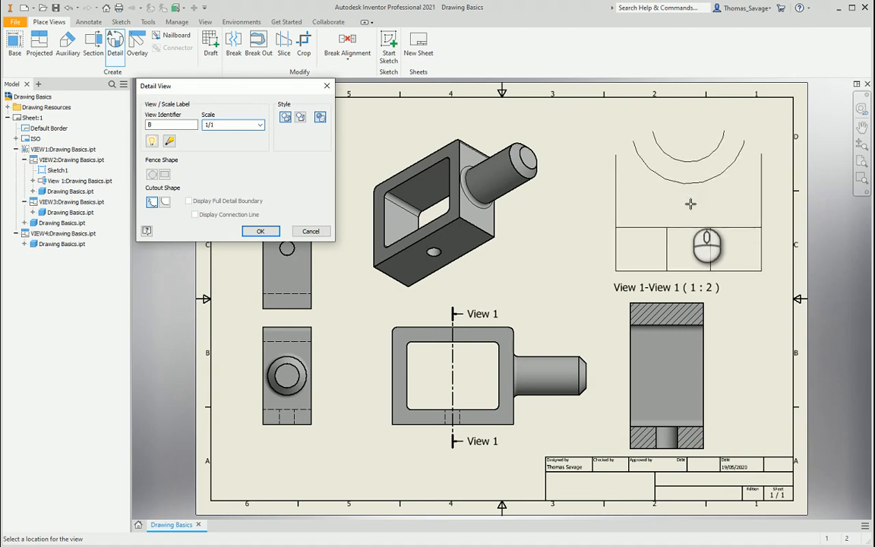
left_click(681, 196)
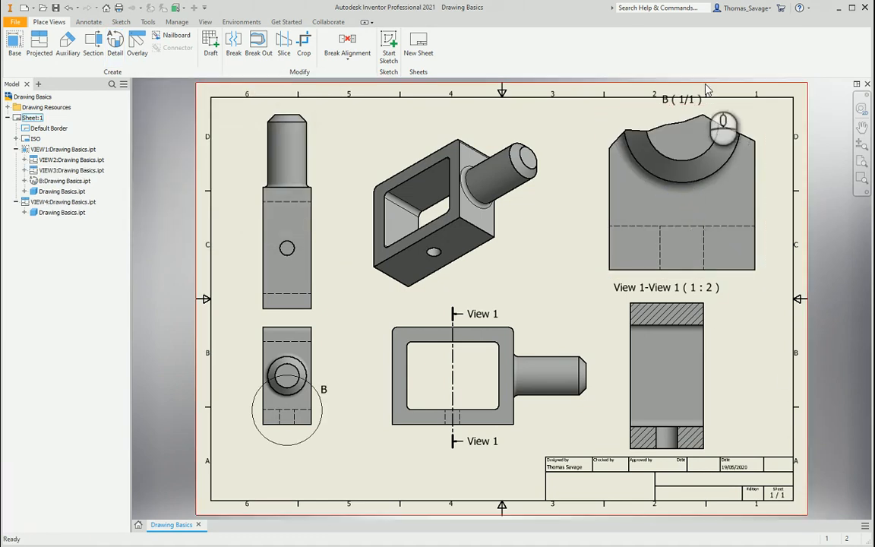
Move the detail view's label to the view's upper-left corner and change its text to Detail View 1.
left_click_drag(706, 89, 659, 105)
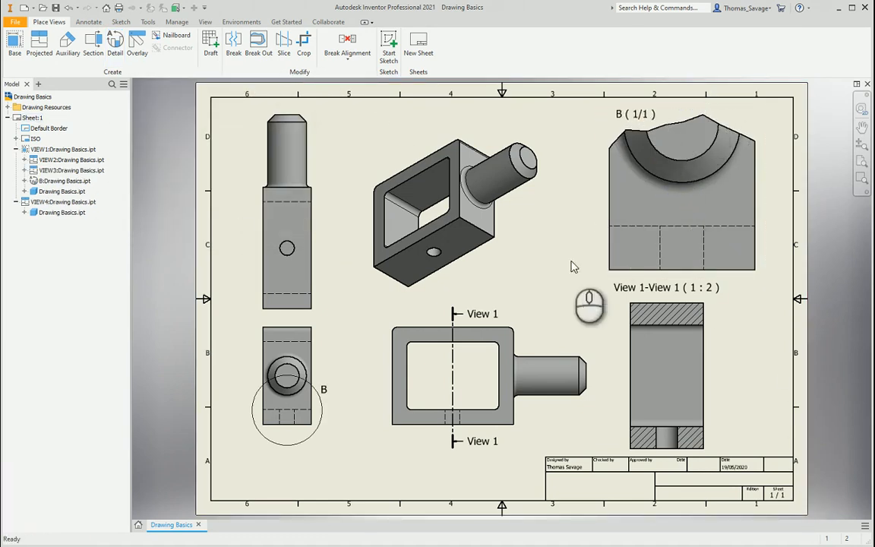
double_click(597, 279)
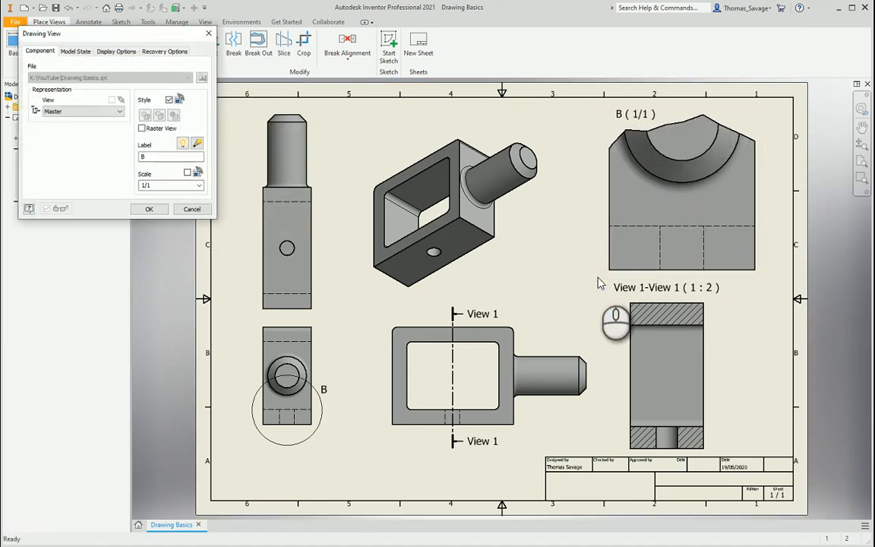
double_click(156, 156)
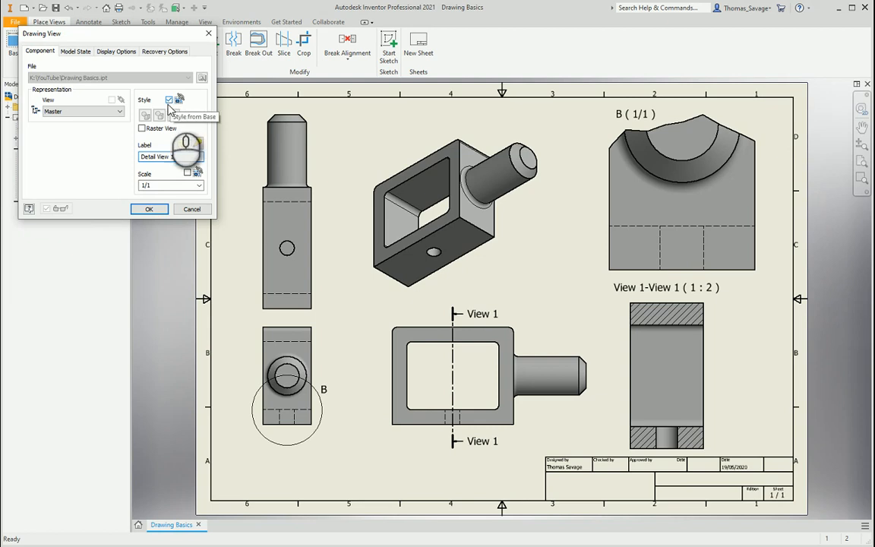
left_click(152, 211)
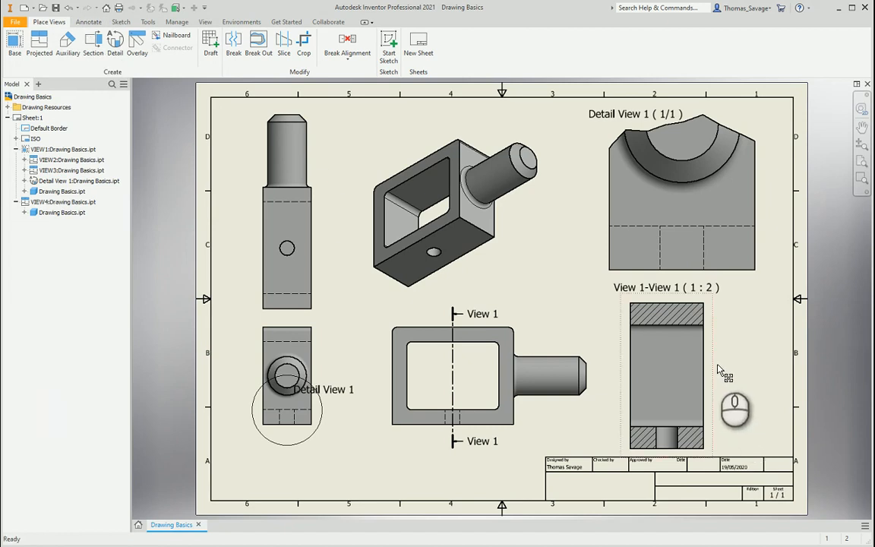
Start a sheet sketch and draw a line from the right border between the detail and section views, continuing vertically to the top border.
left_click(119, 22)
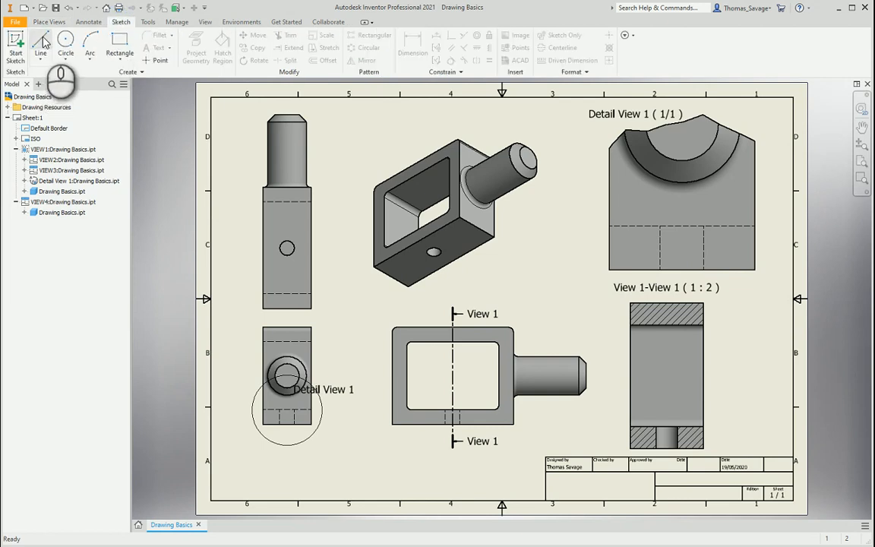
left_click(43, 40)
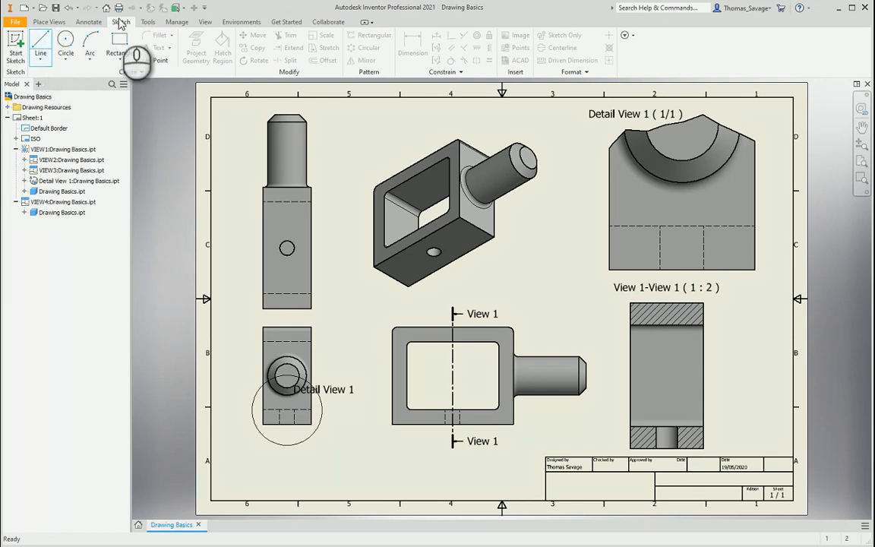
left_click(41, 36)
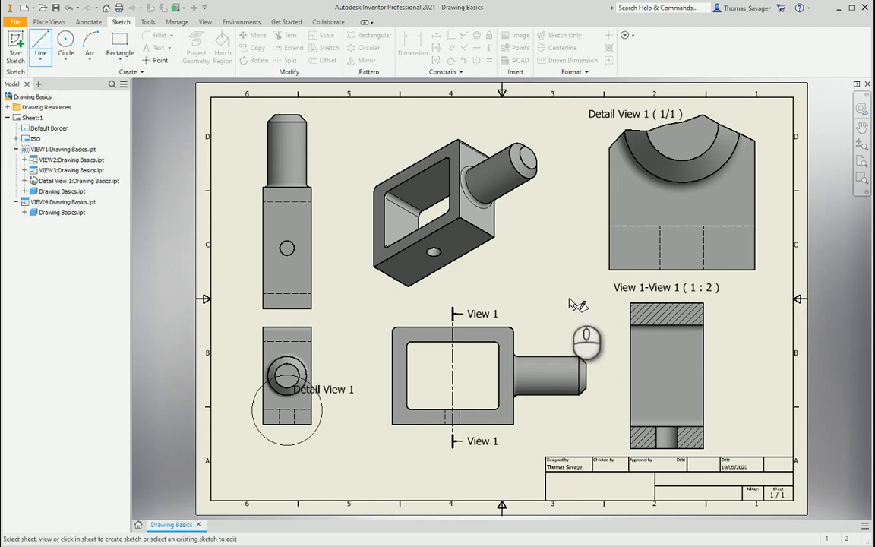
left_click(576, 303)
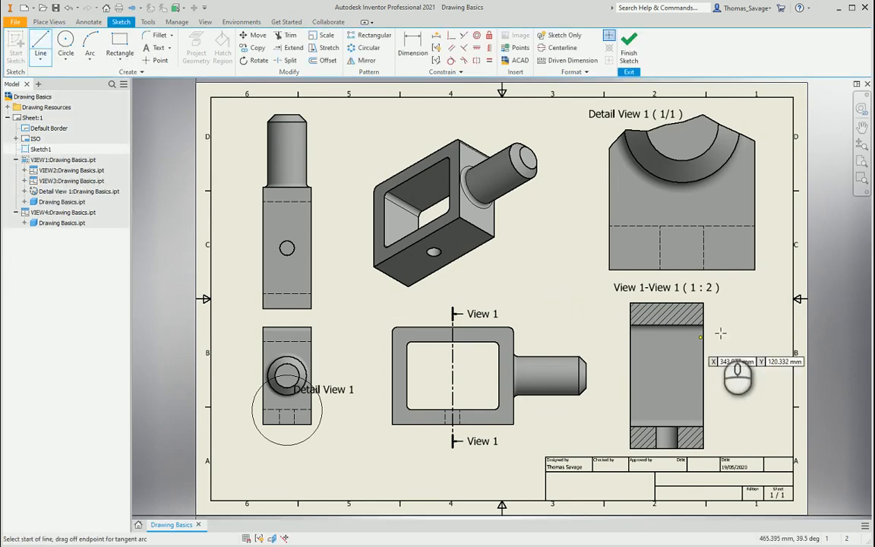
left_click(791, 277)
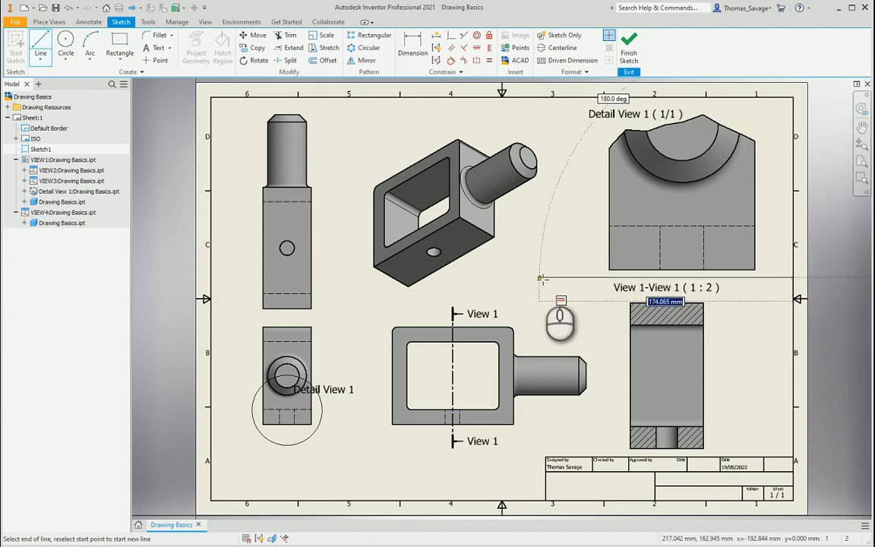
left_click(563, 277)
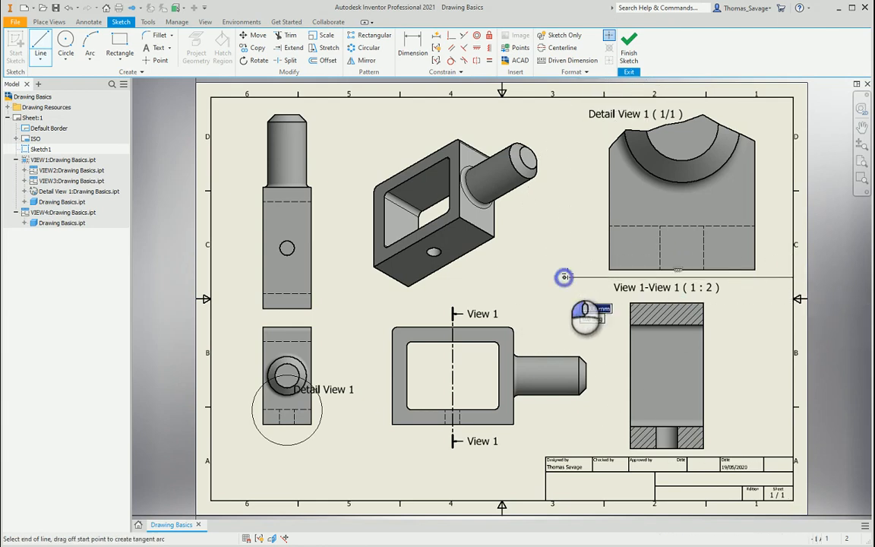
left_click(563, 98)
Extend the divider from the corner with a stepped line around the section view, down to the top of the title block.
left_click(40, 46)
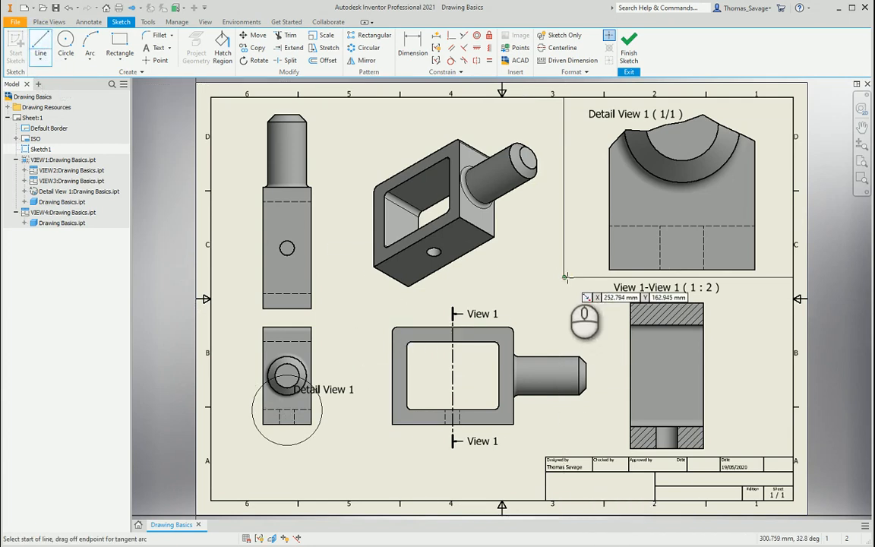
left_click(564, 278)
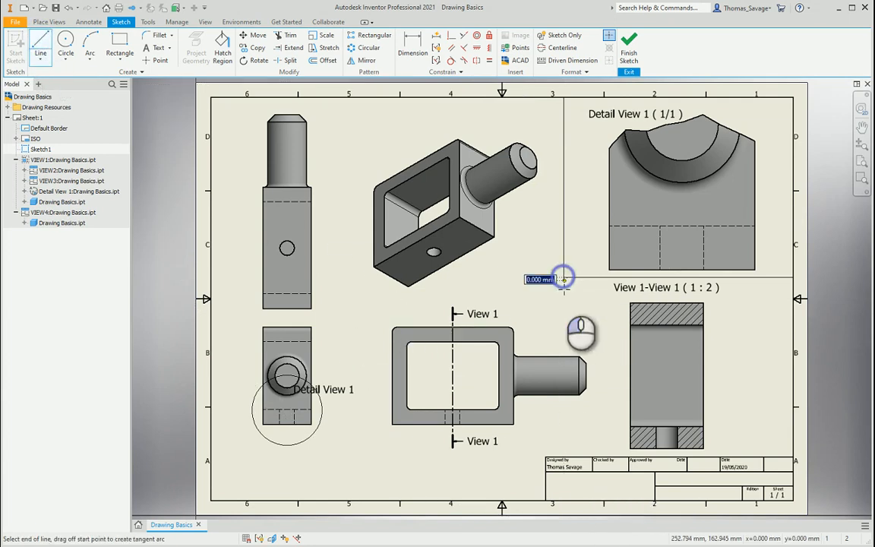
left_click(563, 343)
left_click(612, 343)
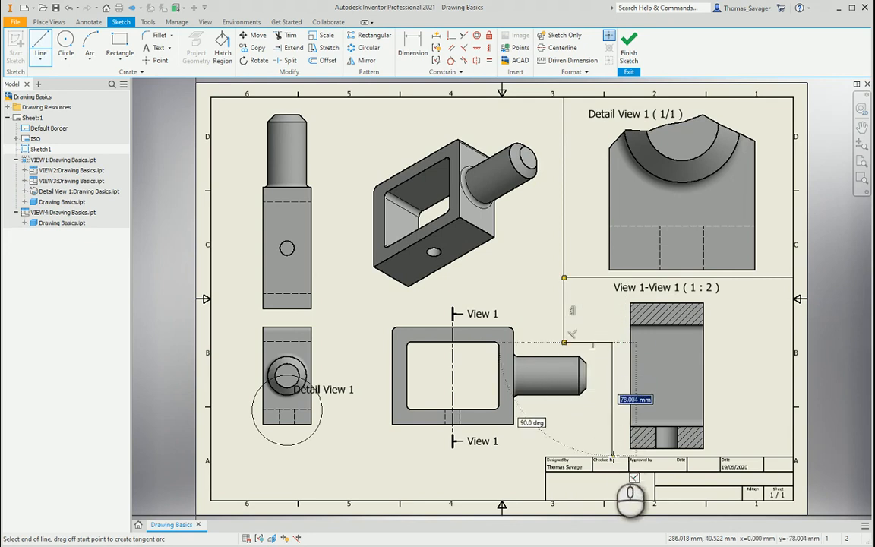
left_click(612, 454)
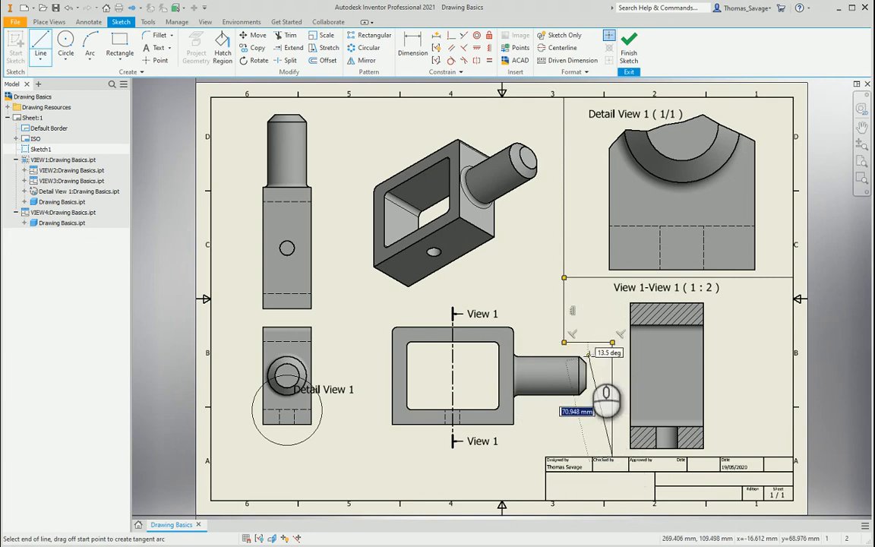
key("Escape")
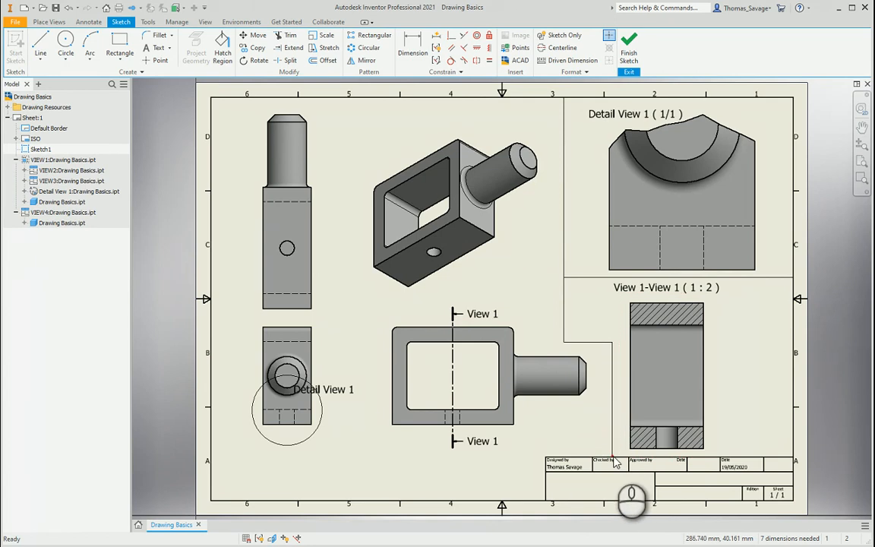
Draw a line below the isometric view and up its left side to the top border, and finish the sketch.
left_click(40, 43)
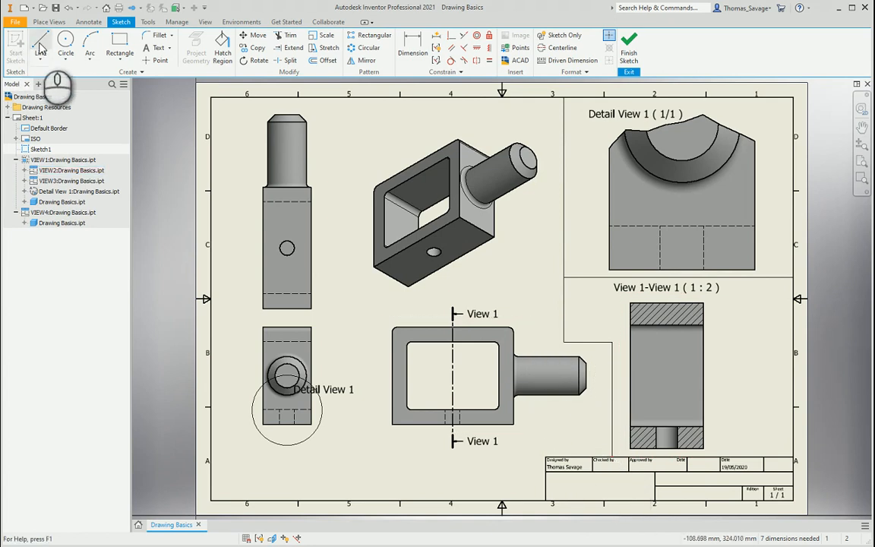
left_click(562, 295)
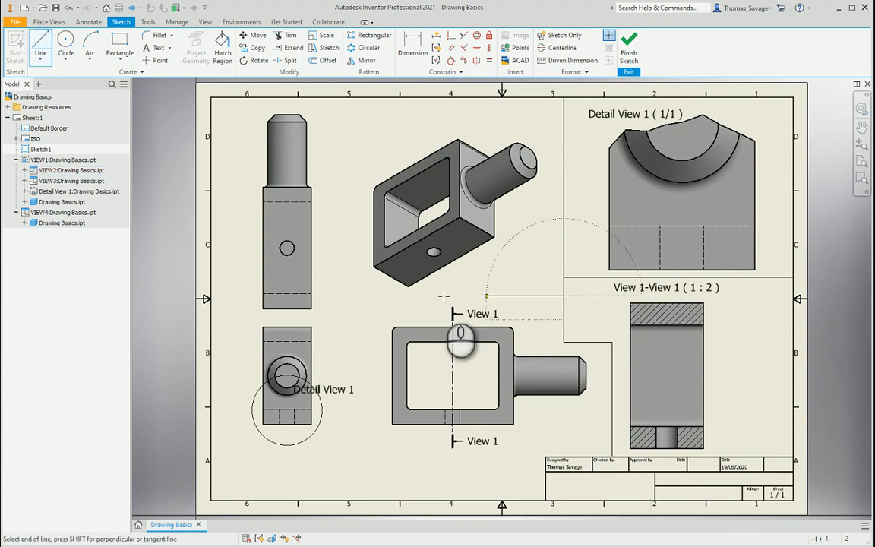
left_click(345, 295)
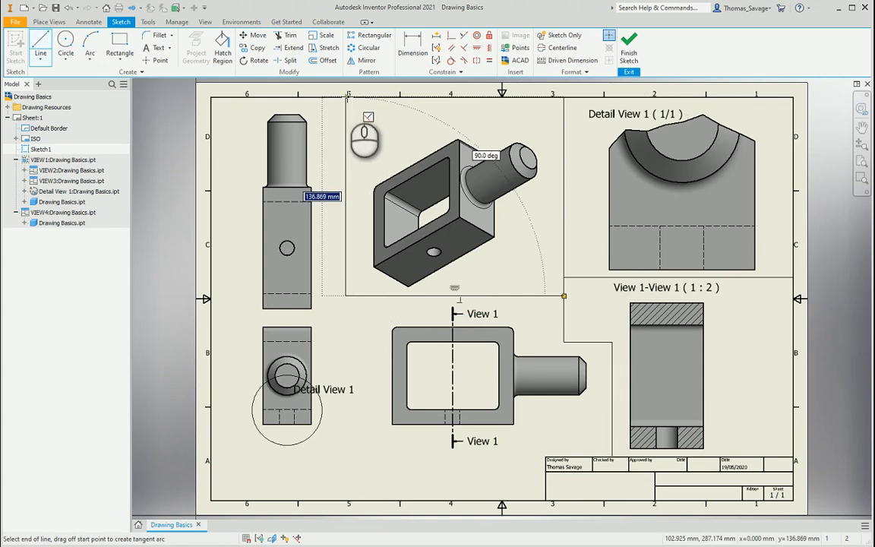
left_click(346, 95)
right_click(398, 110)
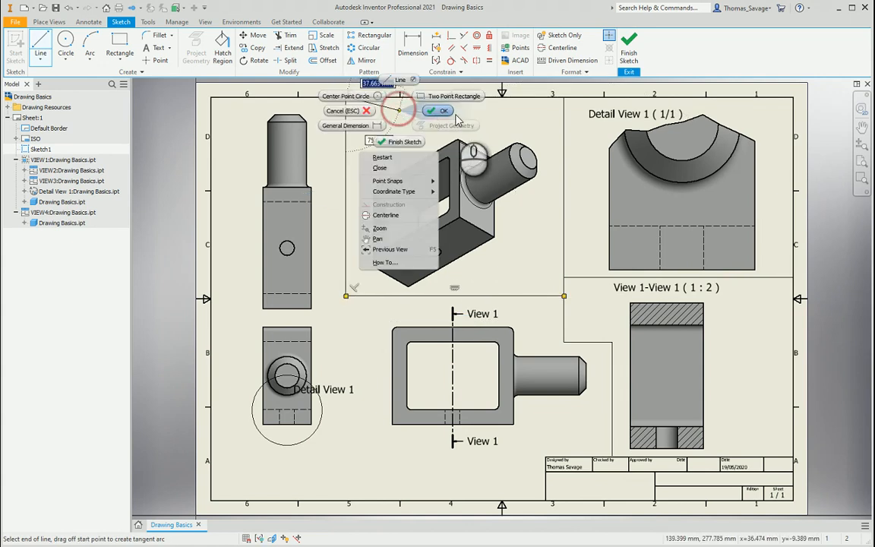
left_click(446, 113)
left_click(629, 47)
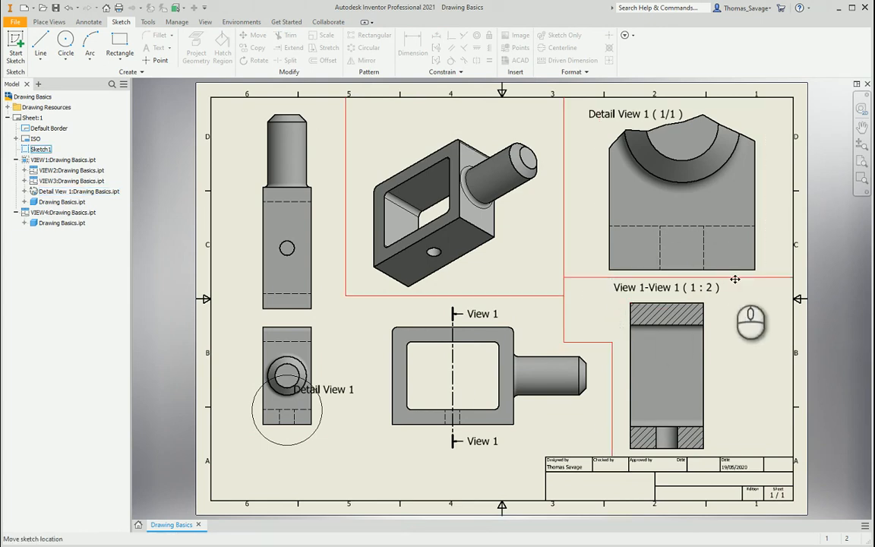
Set the base front view's scale to 1:4 and shift the view slightly down and to the left.
double_click(318, 339)
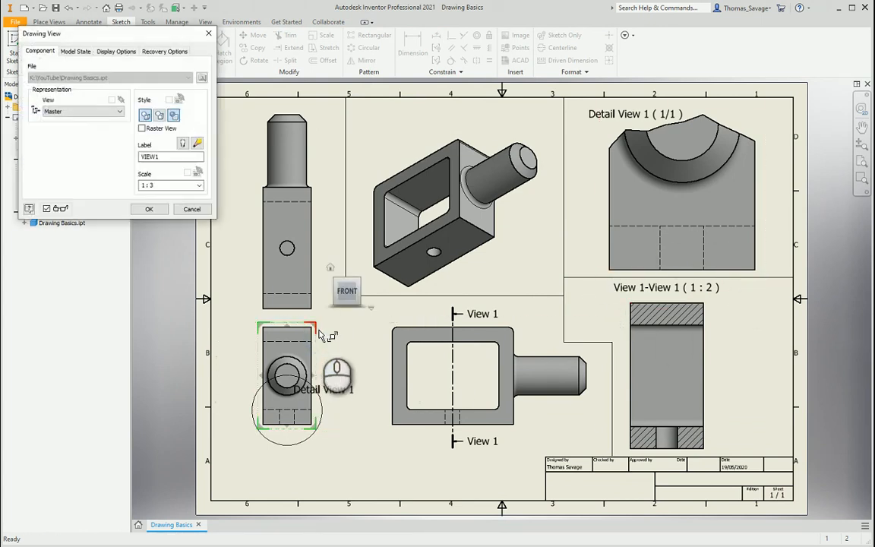
double_click(167, 185)
type("4")
key("Return")
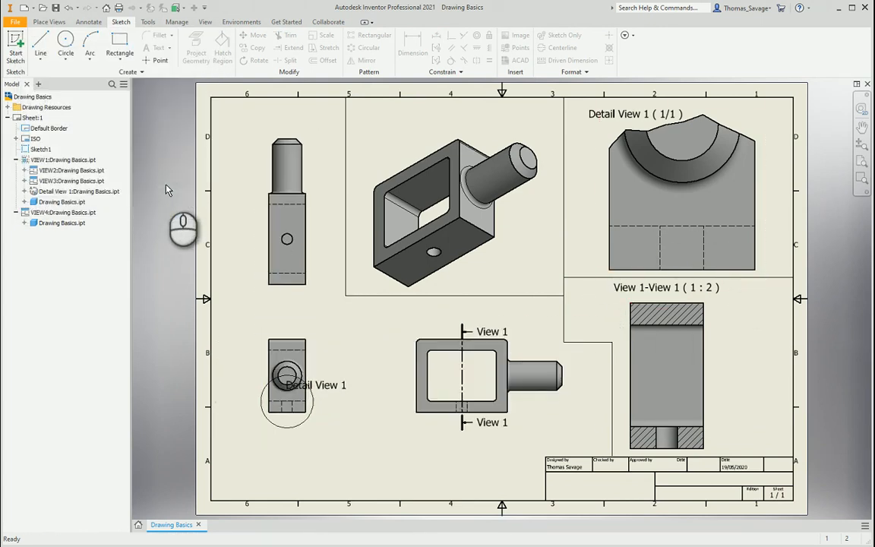
left_click_drag(311, 332, 302, 358)
Set the section view's scale to 1:3.
double_click(713, 340)
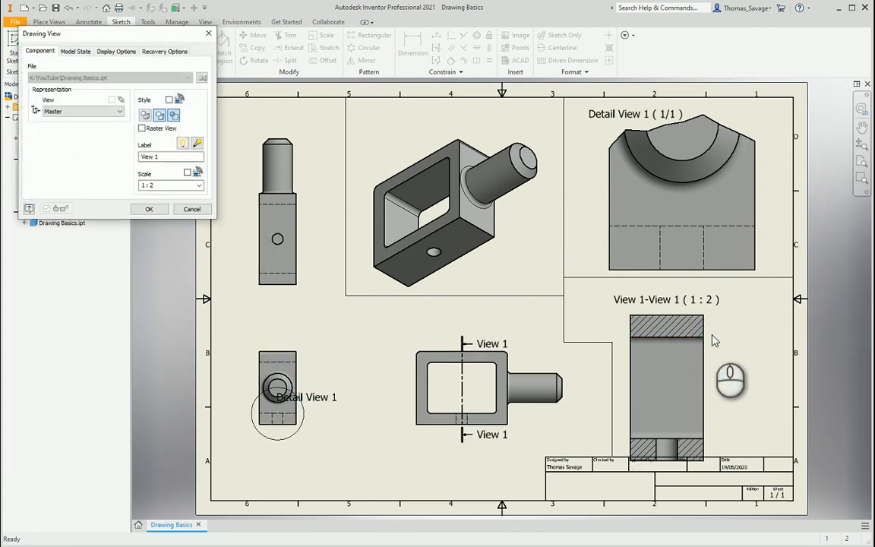
double_click(172, 186)
type("3")
key("Return")
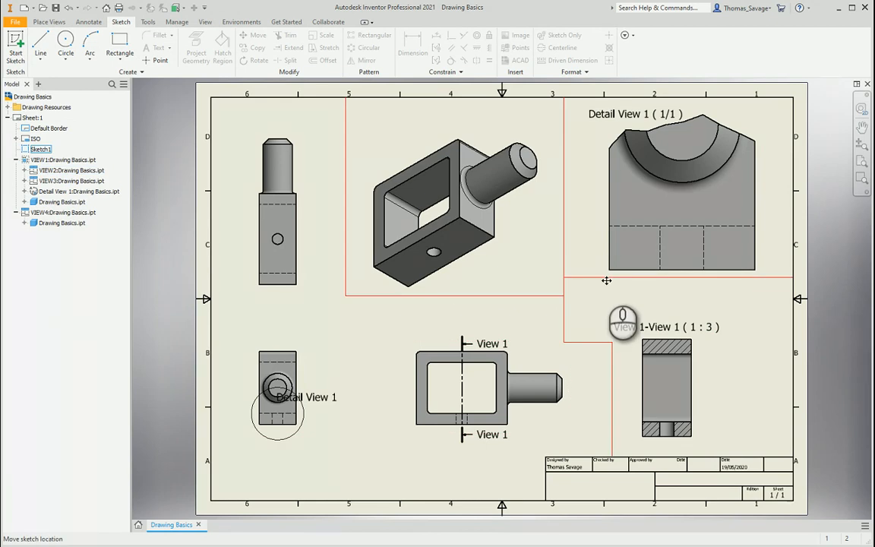
Edit the divider sketch, moving the vertical line closer to the isometric view and the horizontal line down to just above the section label.
mouse_move(603, 277)
left_mouse_down()
mouse_move(606, 310)
mouse_move(572, 251)
mouse_move(548, 245)
mouse_move(552, 251)
left_mouse_up()
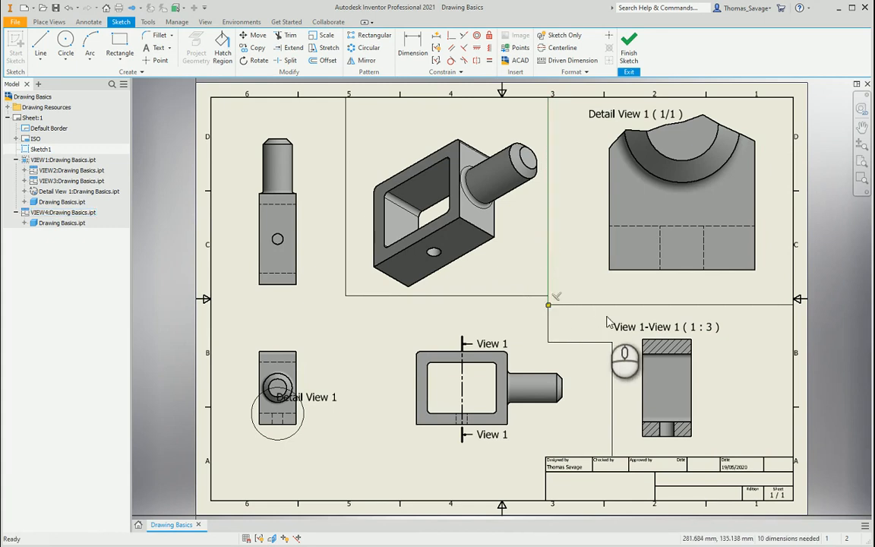
left_click(639, 306)
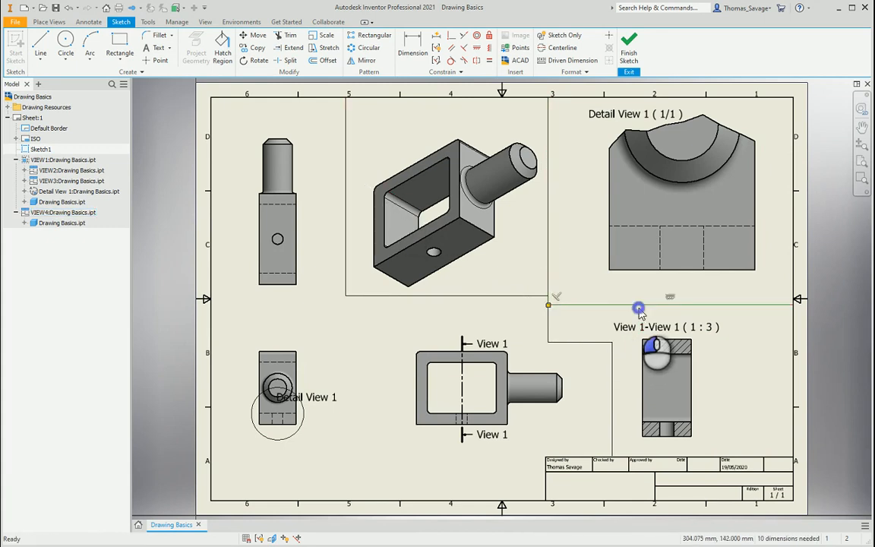
left_click_drag(638, 306, 639, 314)
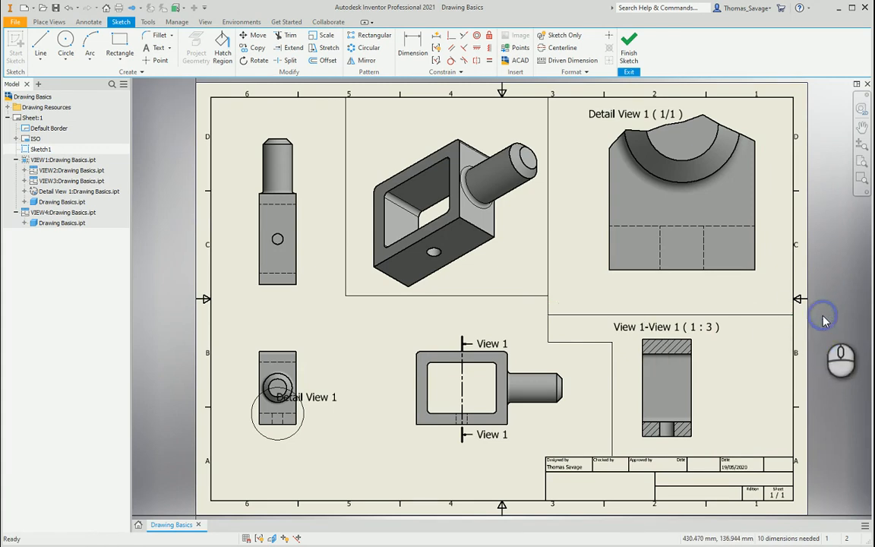
left_click(629, 47)
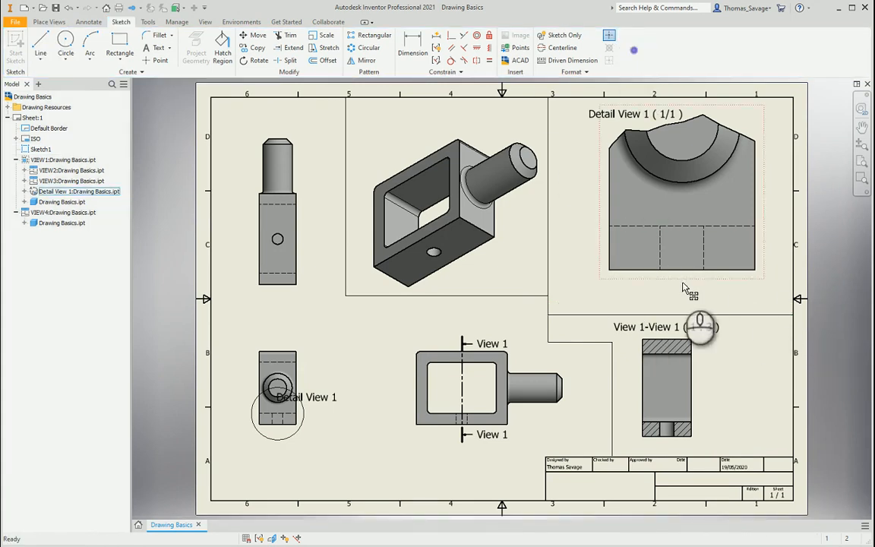
left_click(683, 287)
Dimension the block's width in the view above the front view, placing the dimension just below the block.
left_click(88, 22)
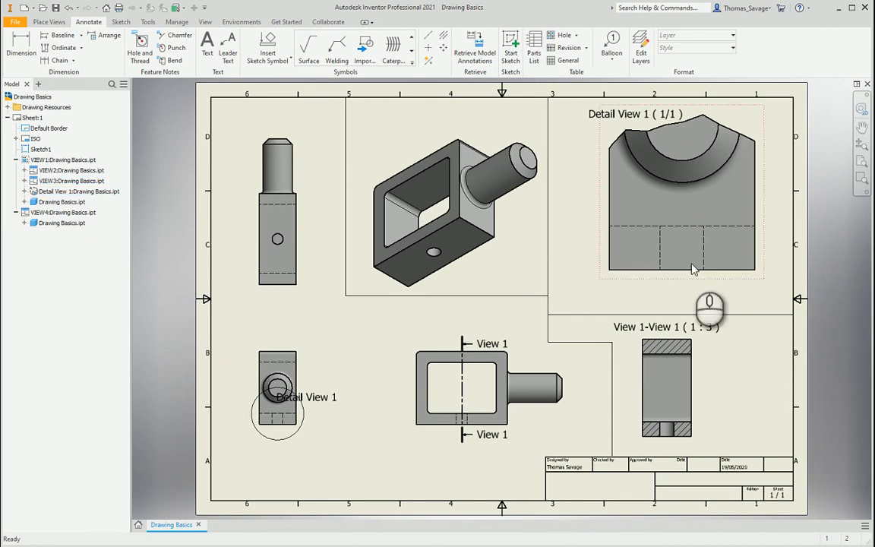
left_click(478, 246)
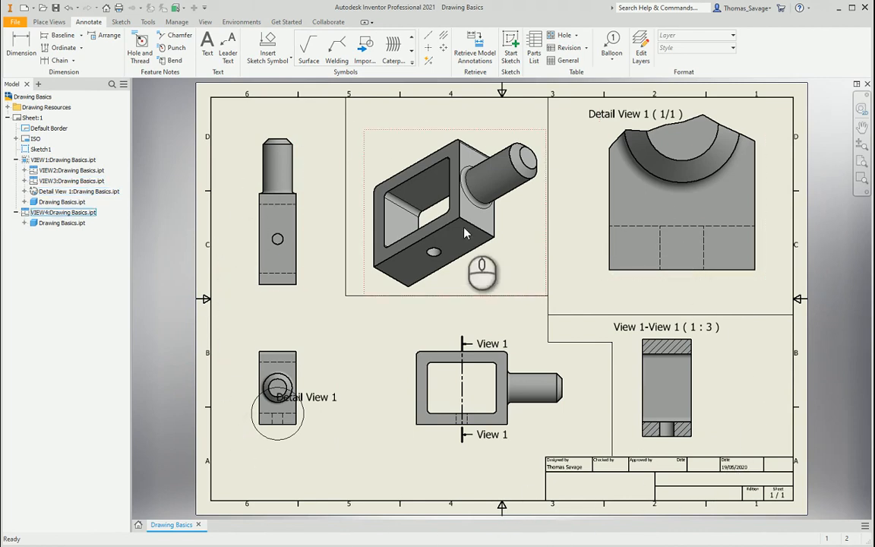
left_click(24, 49)
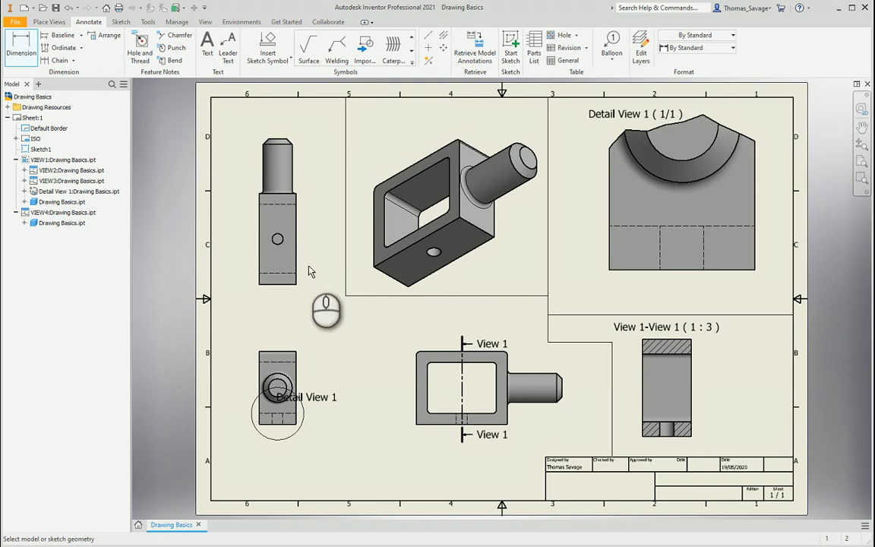
scroll(303, 270, "up", 4)
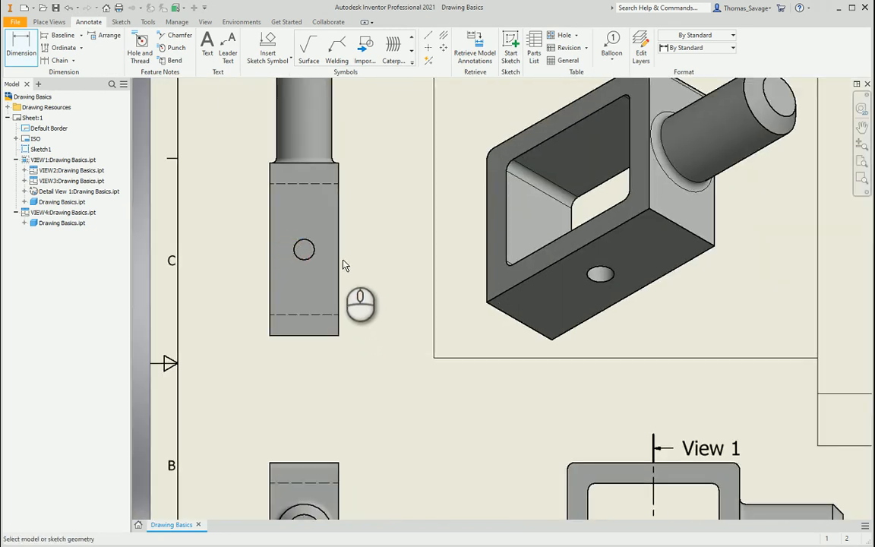
left_click(338, 265)
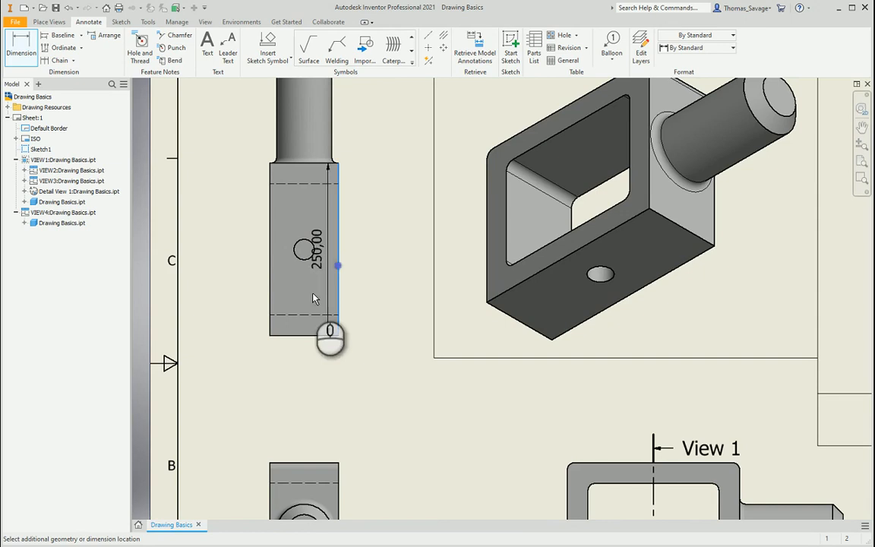
left_click(270, 278)
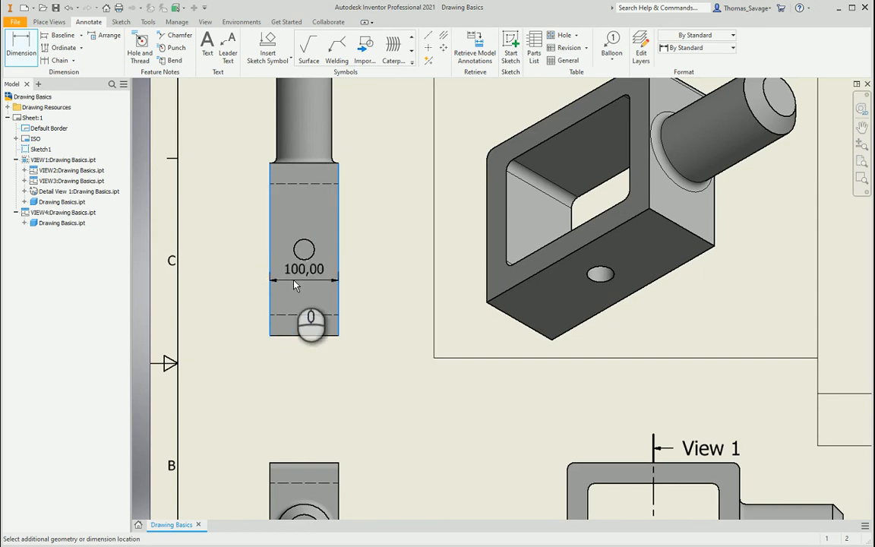
left_click(305, 363)
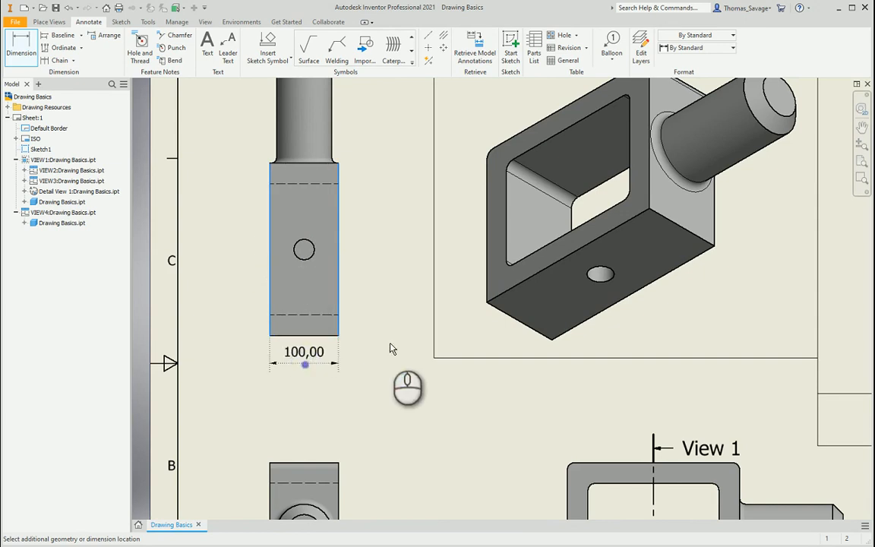
Accept the block's width dimension and dimension the pin's diameter in the same view, placing it just above the pin.
left_click(368, 270)
scroll(382, 326, "up", 3)
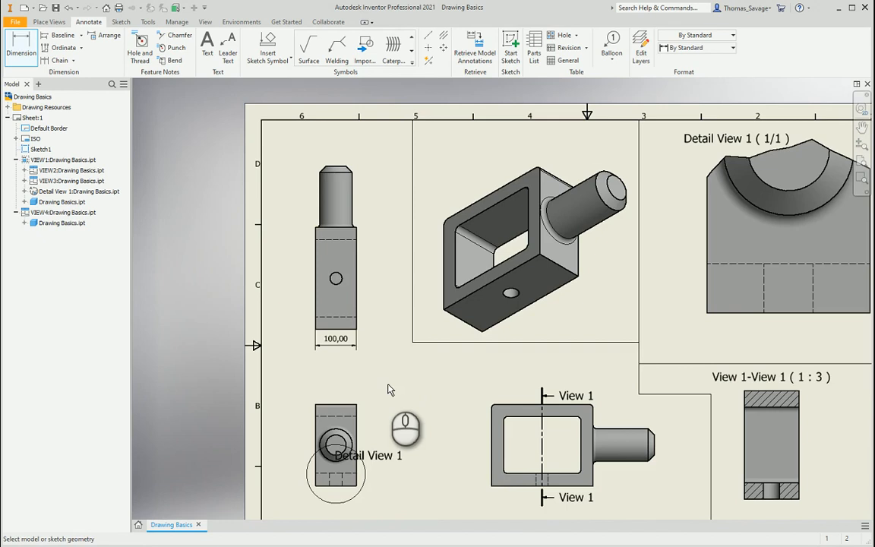
middle_click_drag(378, 400, 378, 416)
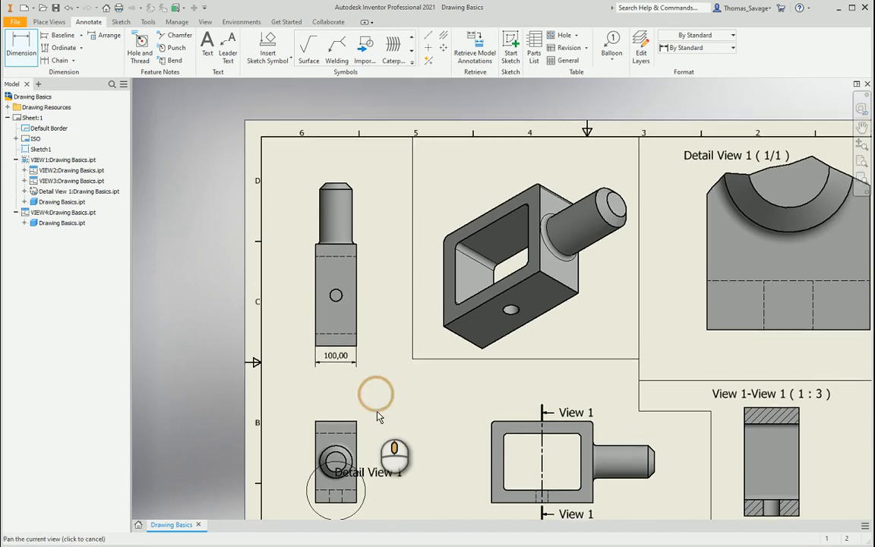
left_click(346, 224)
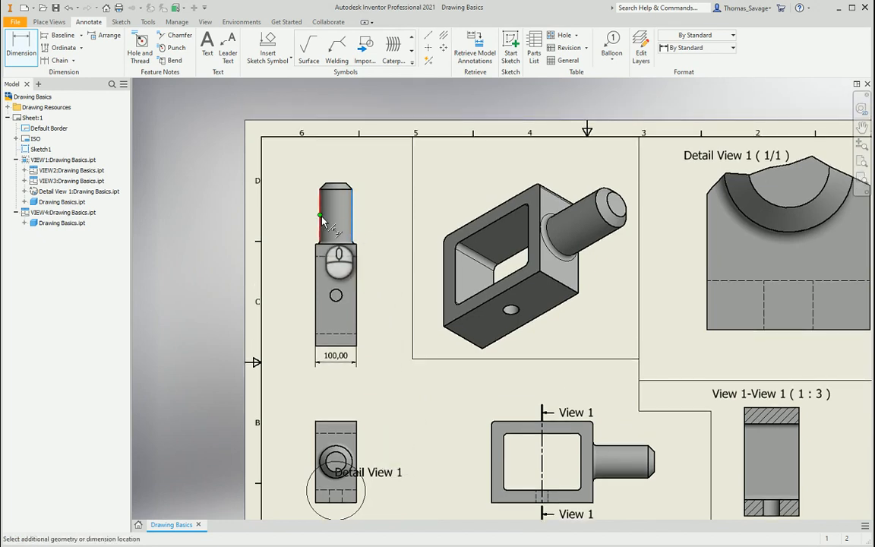
left_click(318, 221)
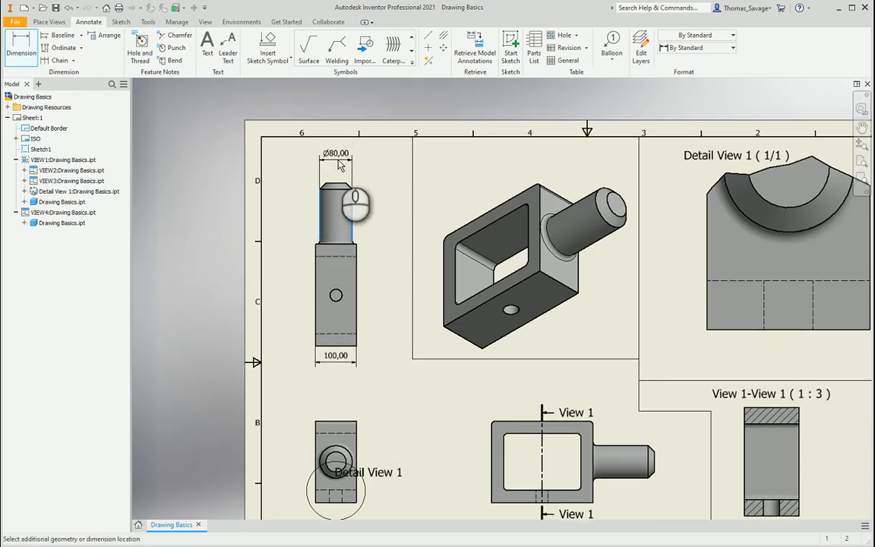
left_click(338, 164)
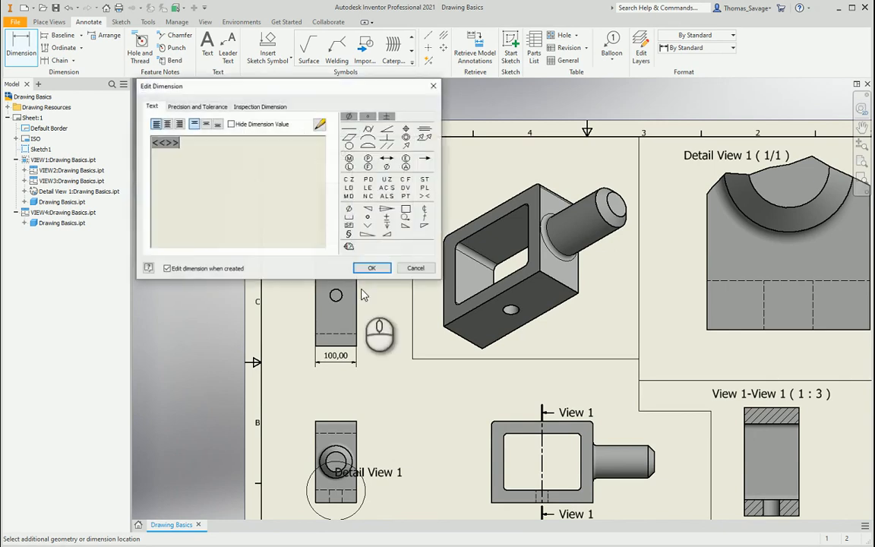
left_click(368, 268)
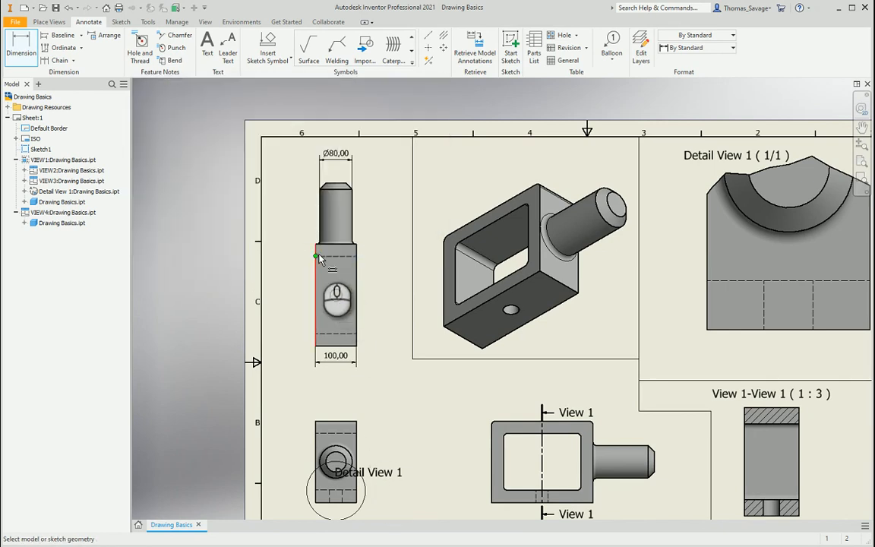
Dimension the block's length between its two horizontal end edges in the upper view, placing the dimension to the left of the block.
scroll(319, 246, "up", 3)
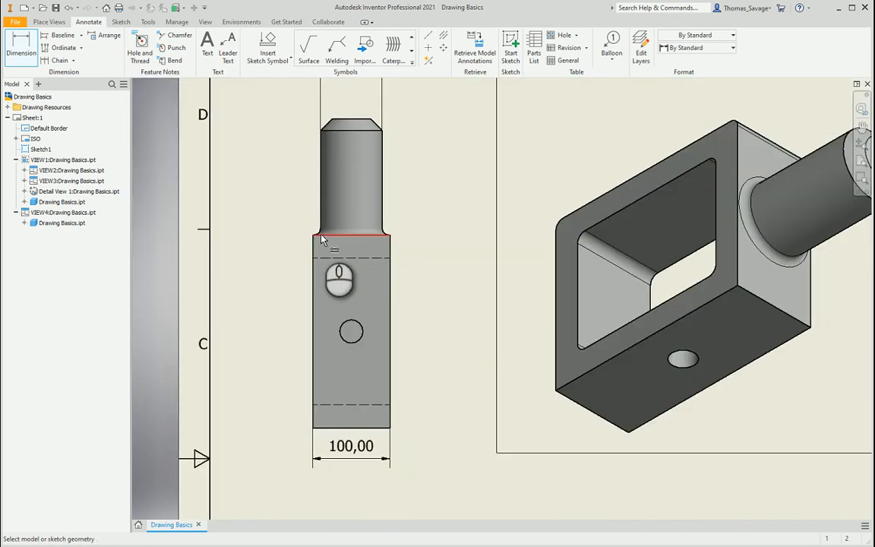
left_click(321, 237)
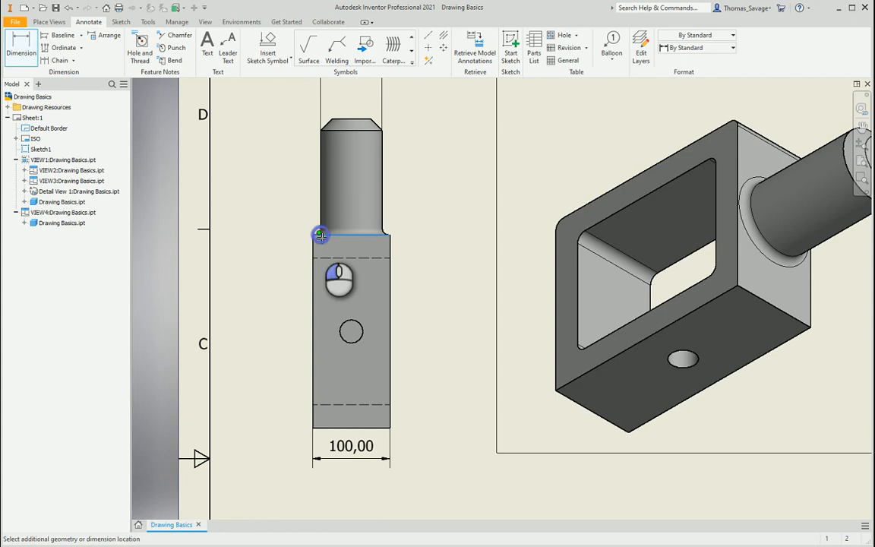
left_click(344, 429)
left_click(293, 304)
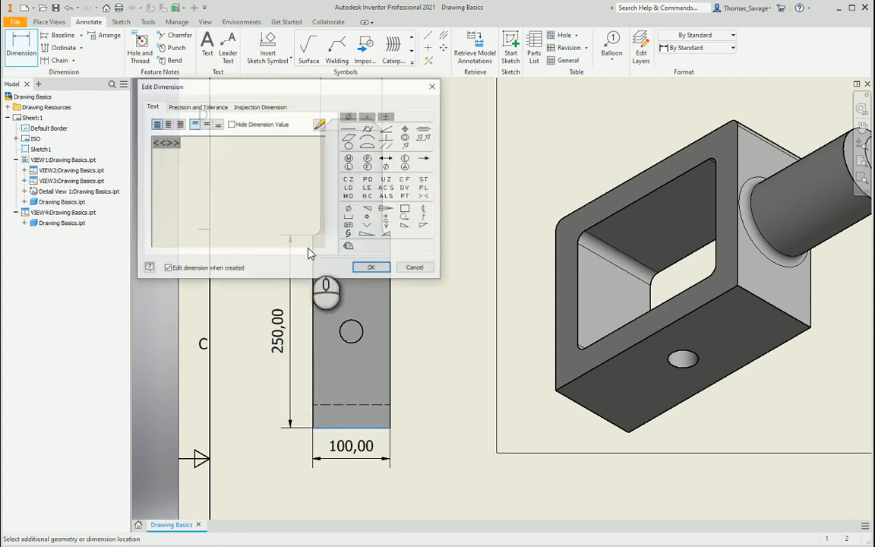
left_click(371, 266)
Dimension the rectangular opening's height in the side view with the section line, placing the dimension inside the opening left of that line.
scroll(353, 379, "down", 5)
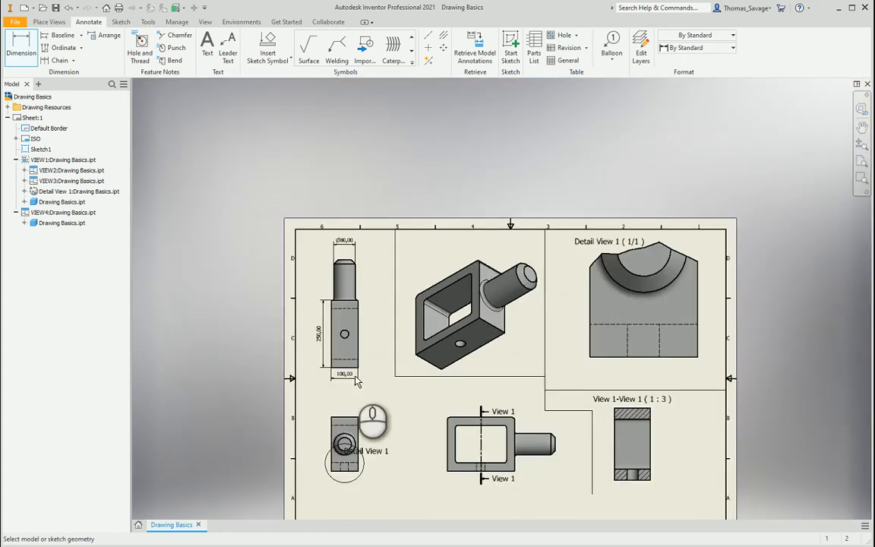
middle_click_drag(357, 381, 350, 310)
middle_click_drag(396, 393, 385, 367)
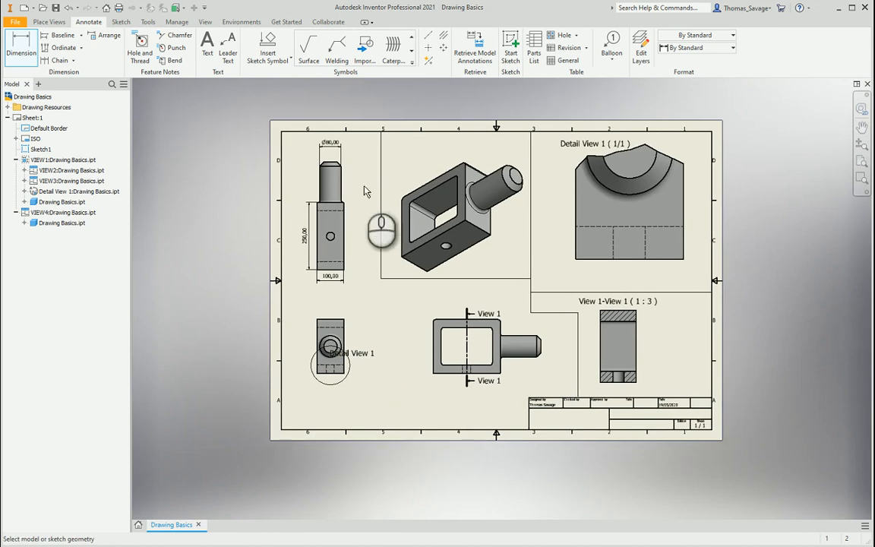
scroll(455, 394, "up", 3)
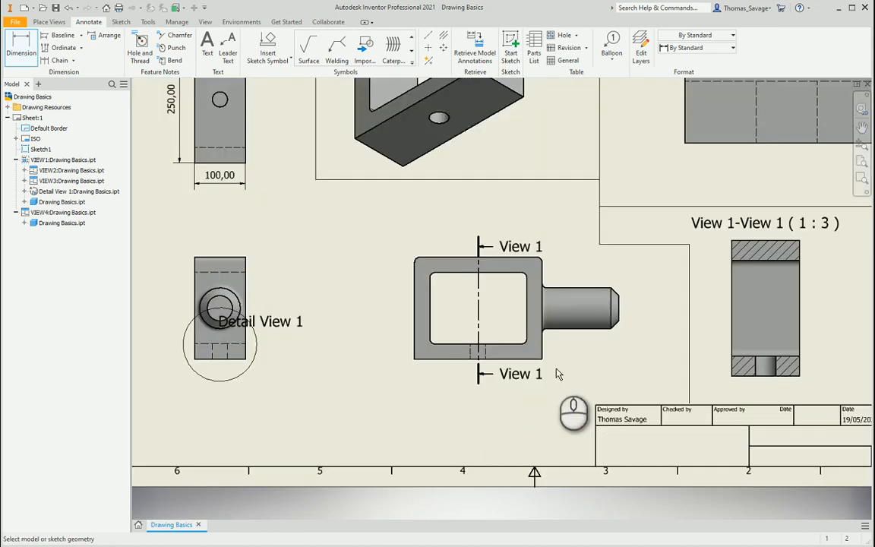
left_click(467, 276)
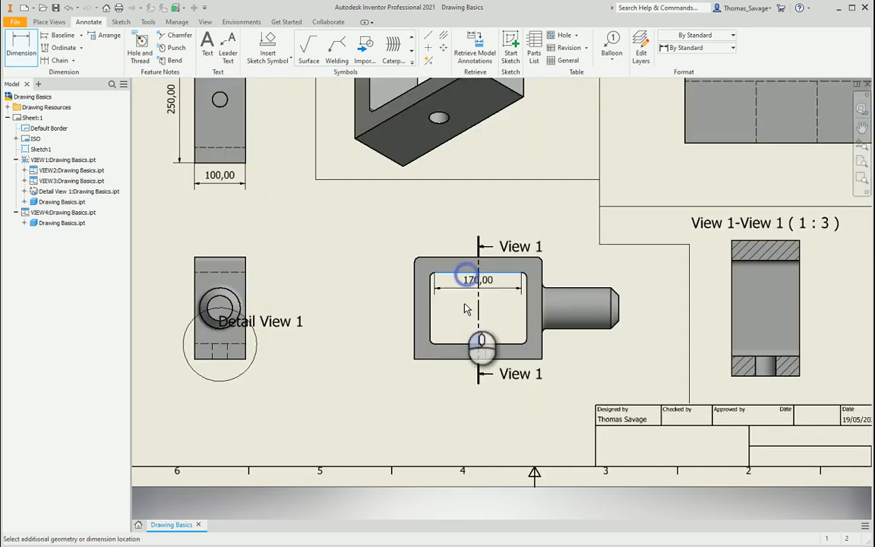
left_click(457, 343)
left_click(453, 321)
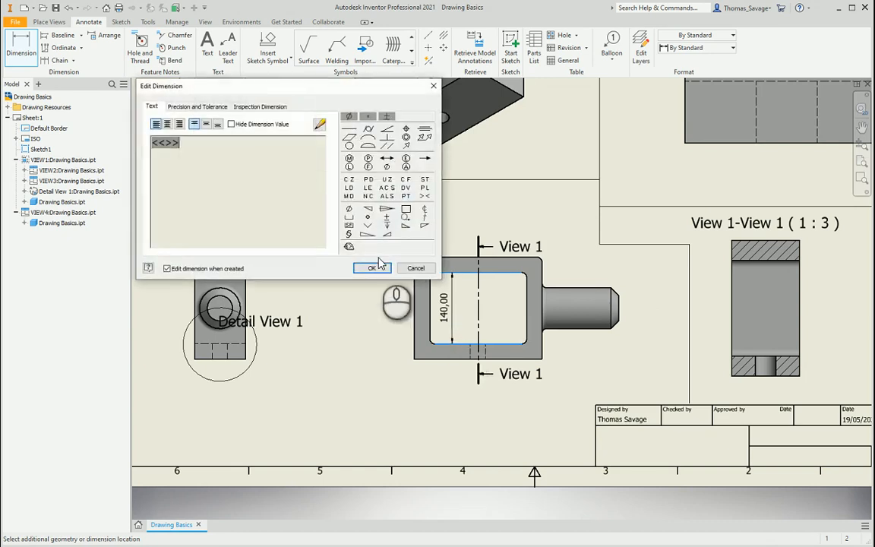
left_click(366, 265)
Dimension the opening's width inside the opening, and shift both opening dimension texts clear of the section line and each other.
left_click(432, 294)
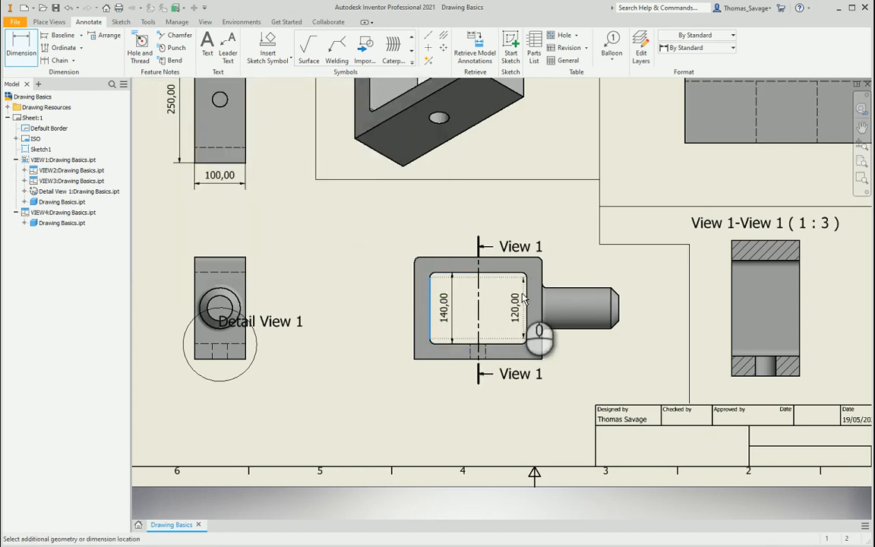
left_click(525, 298)
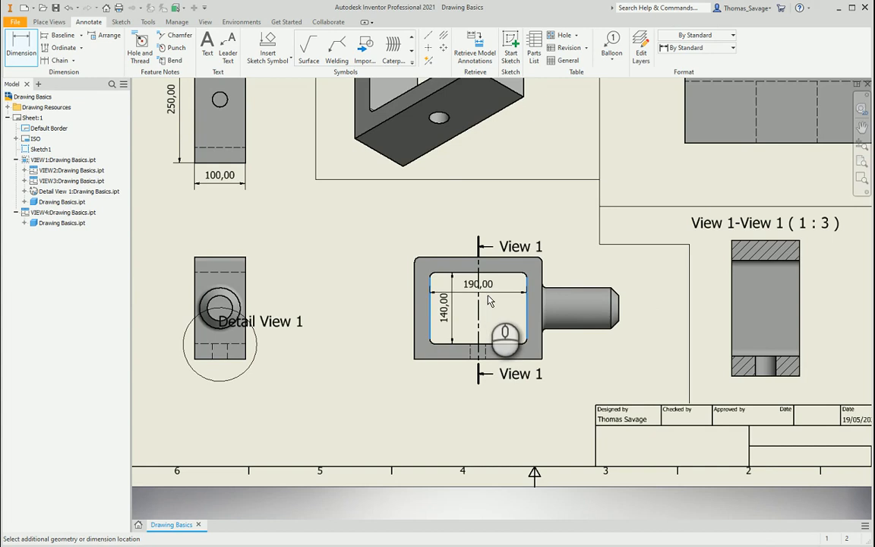
left_click(490, 295)
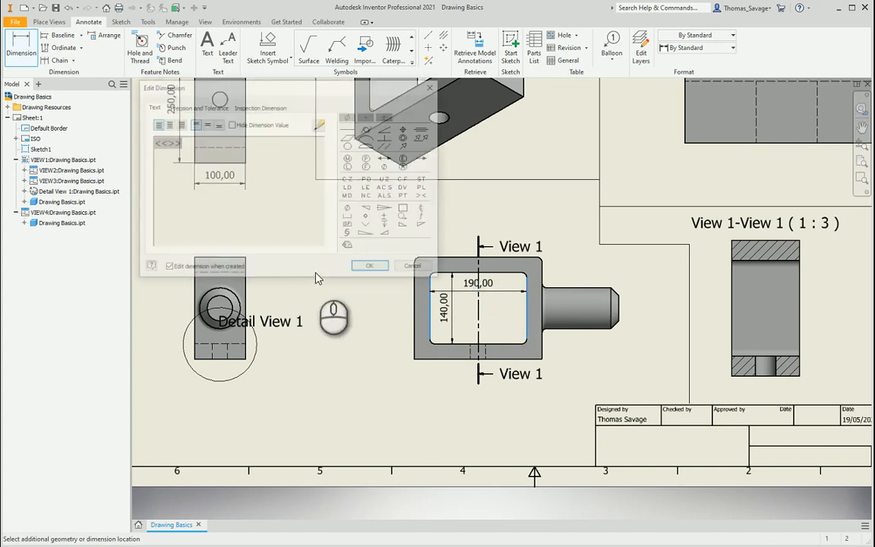
left_click(375, 270)
left_click_drag(476, 287, 499, 297)
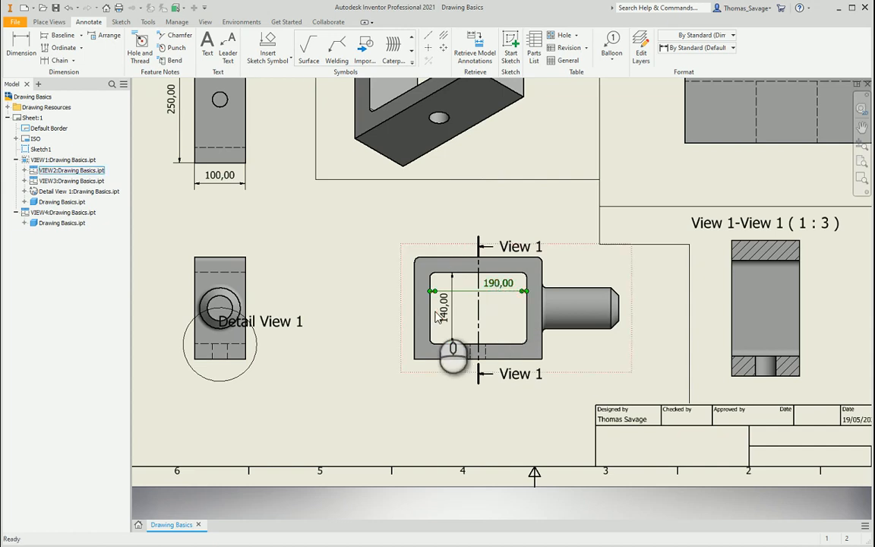
left_click_drag(440, 313, 451, 325)
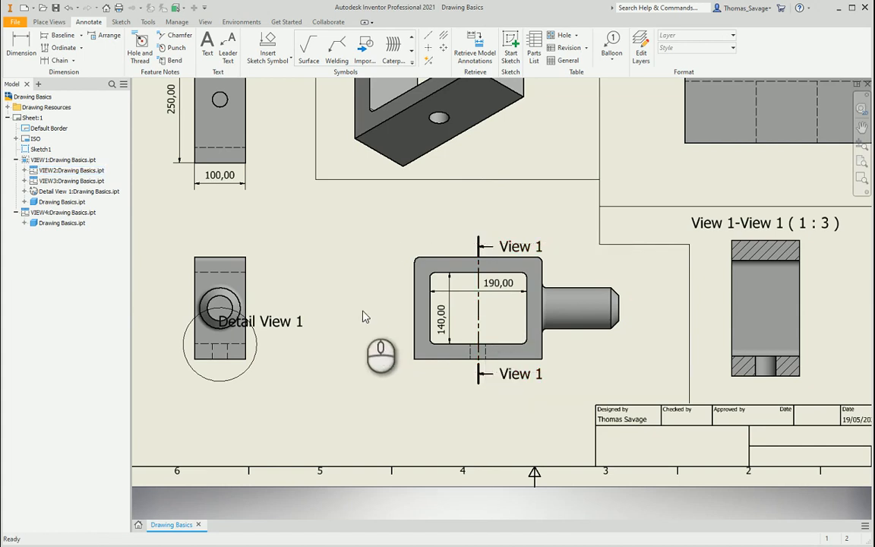
scroll(364, 317, "down", 2)
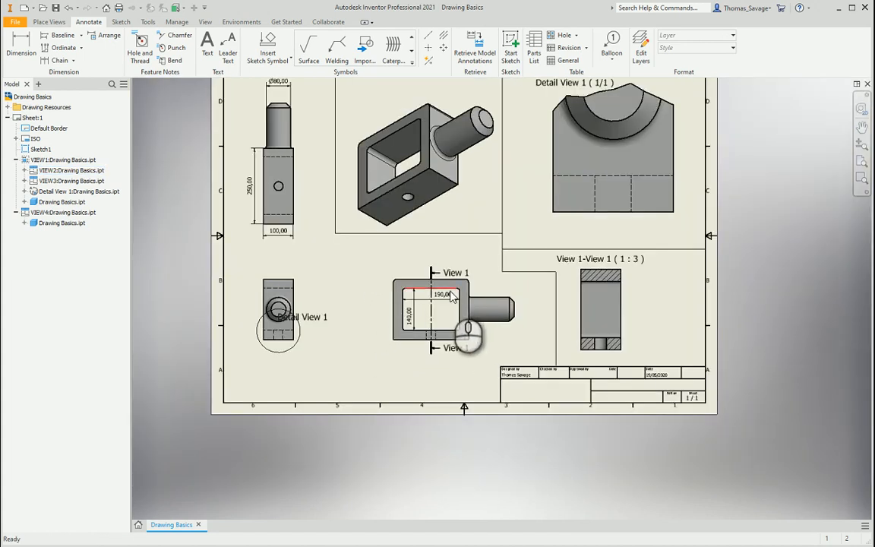
middle_click_drag(468, 219, 446, 286)
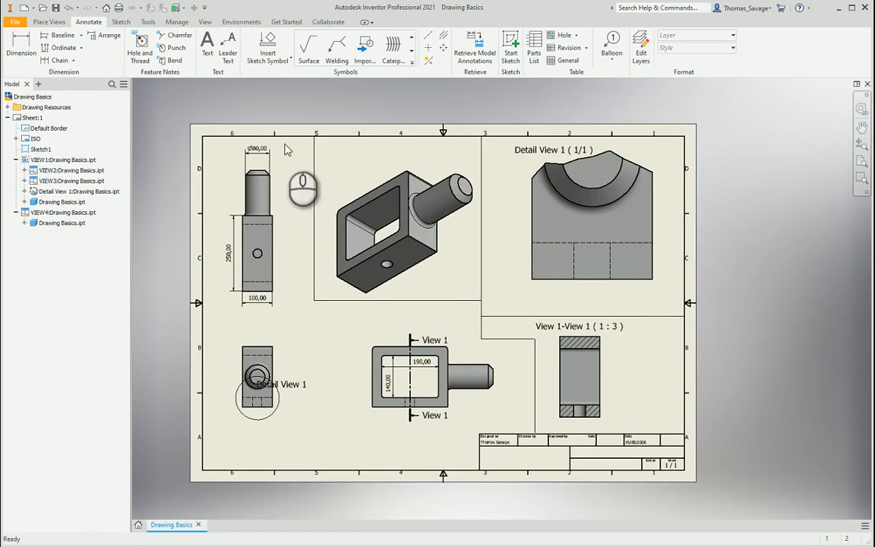
scroll(376, 368, "up", 3)
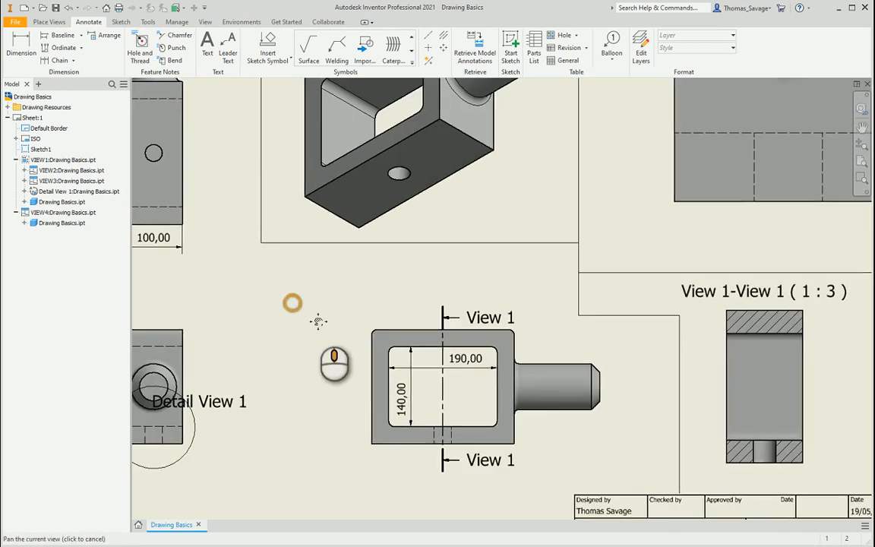
middle_click_drag(318, 321, 419, 396)
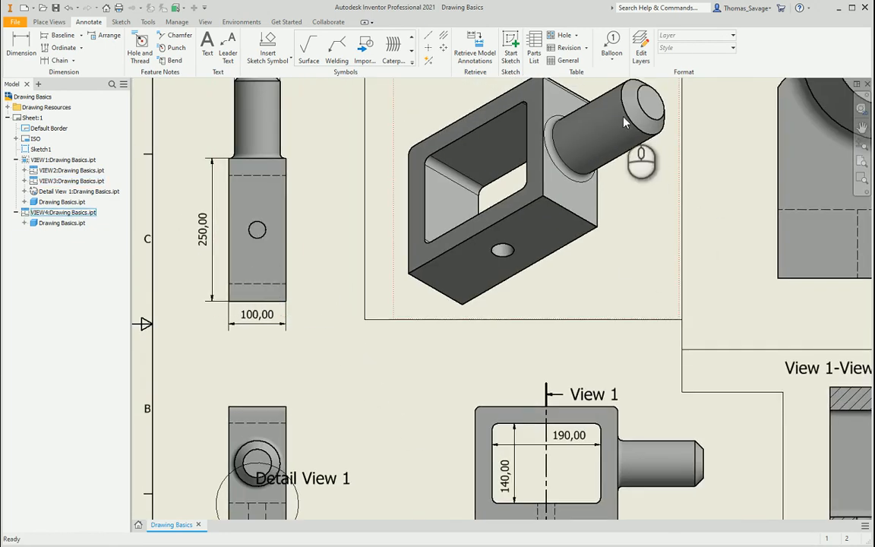
left_click(278, 324)
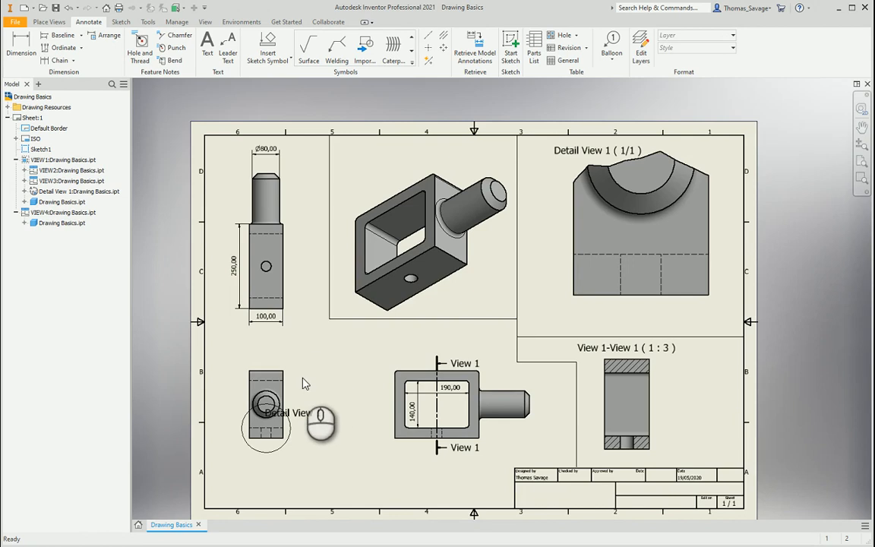
left_click(21, 46)
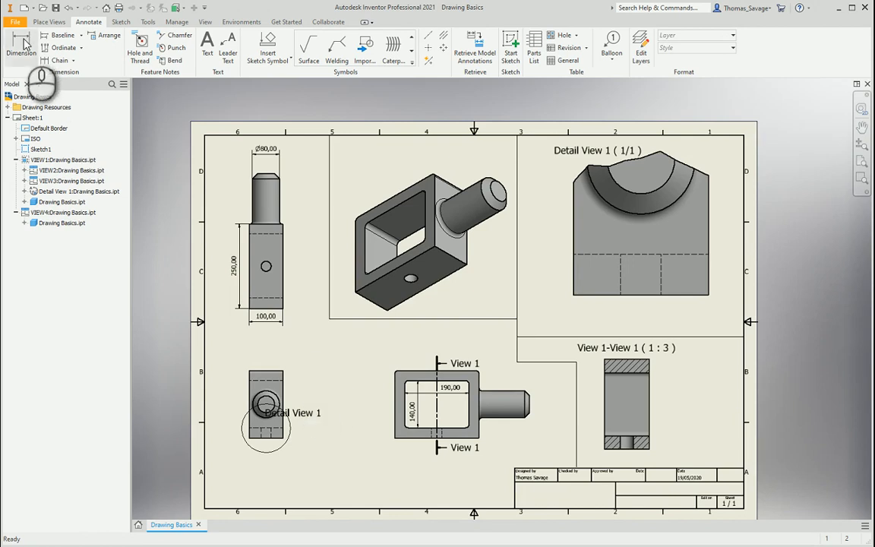
left_click(266, 267)
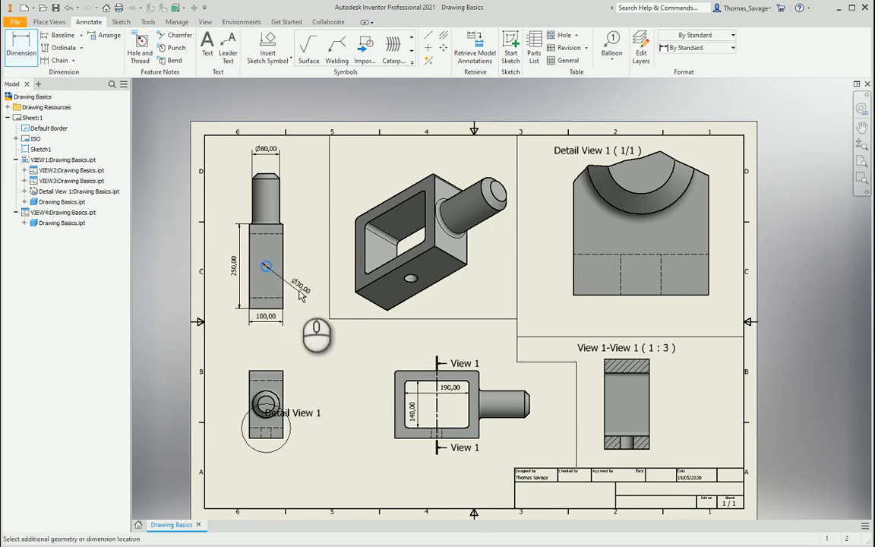
scroll(309, 287, "up", 3)
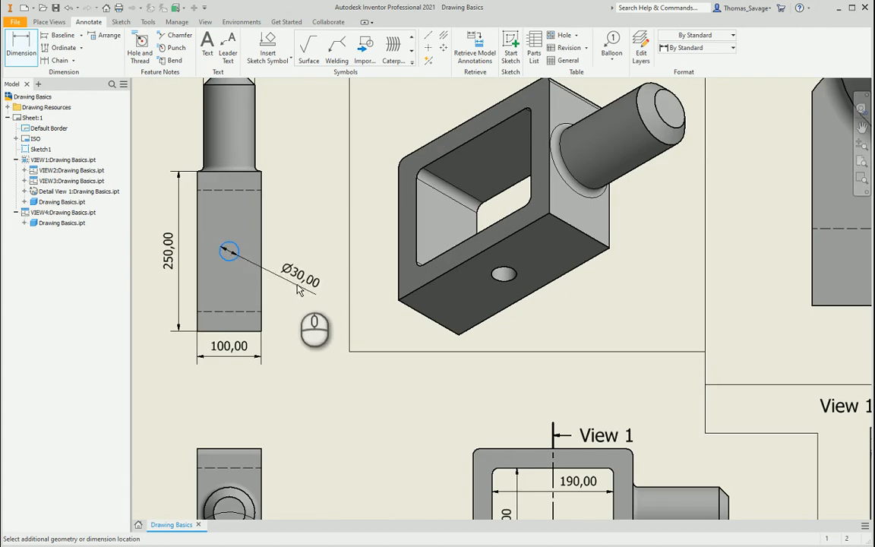
key("Escape")
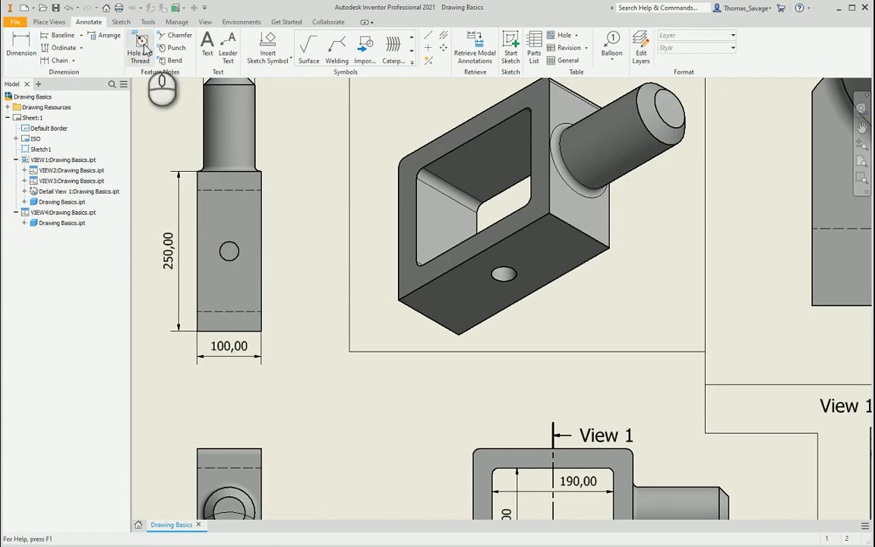
Add a hole note to the round hole in the upper view, placing it diagonally below and to the right of the block.
left_click(144, 49)
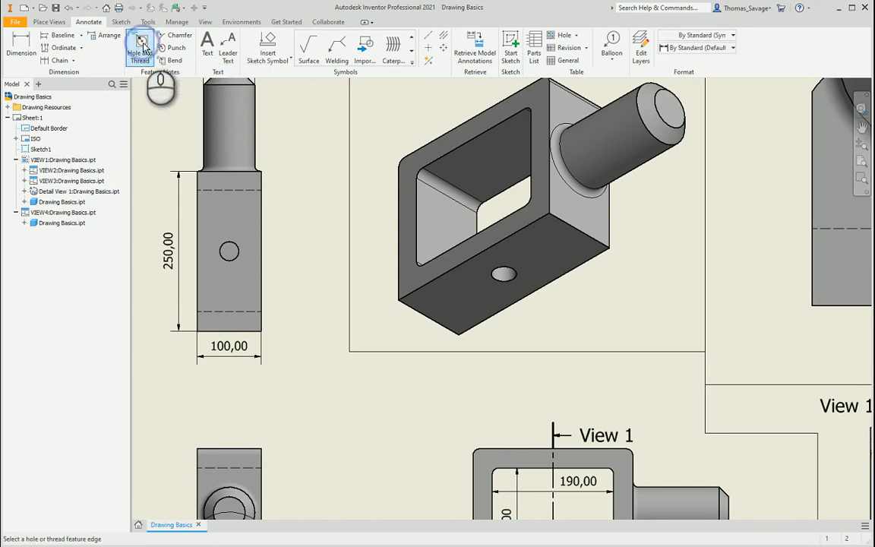
left_click(236, 260)
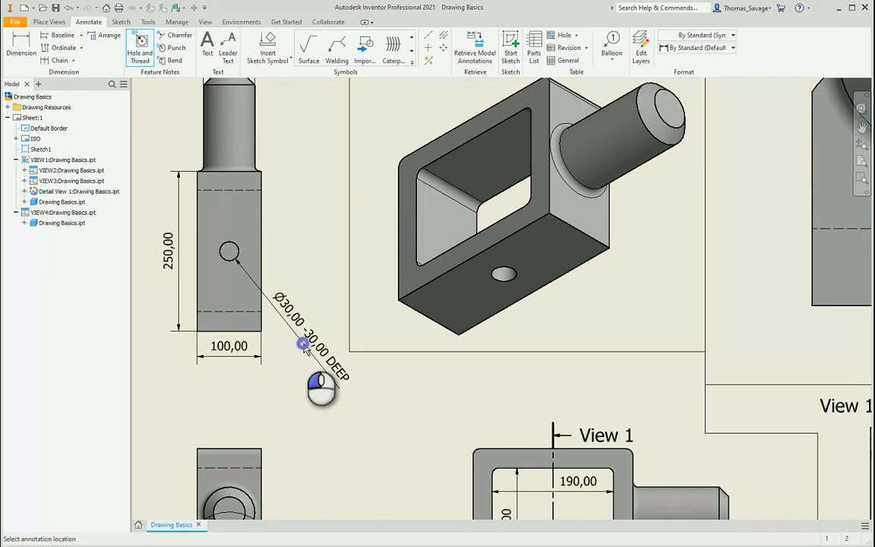
left_click(303, 345)
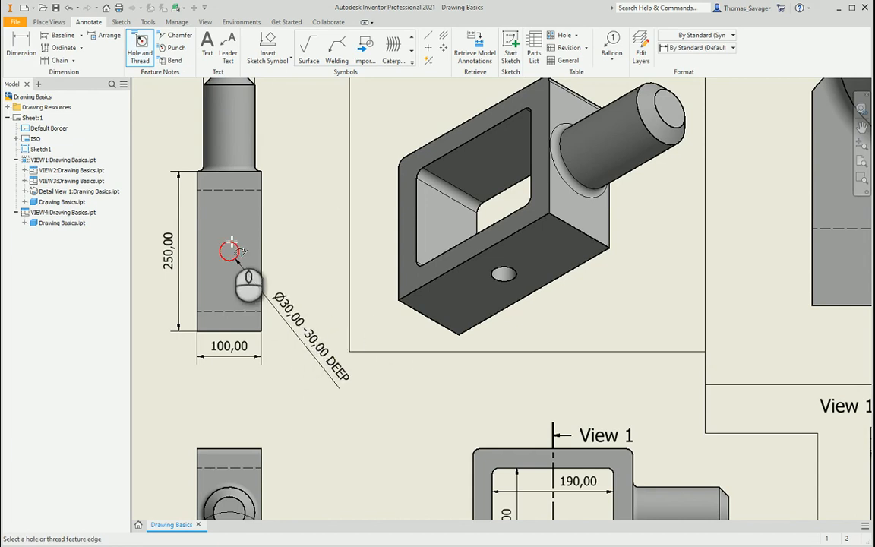
key("Escape")
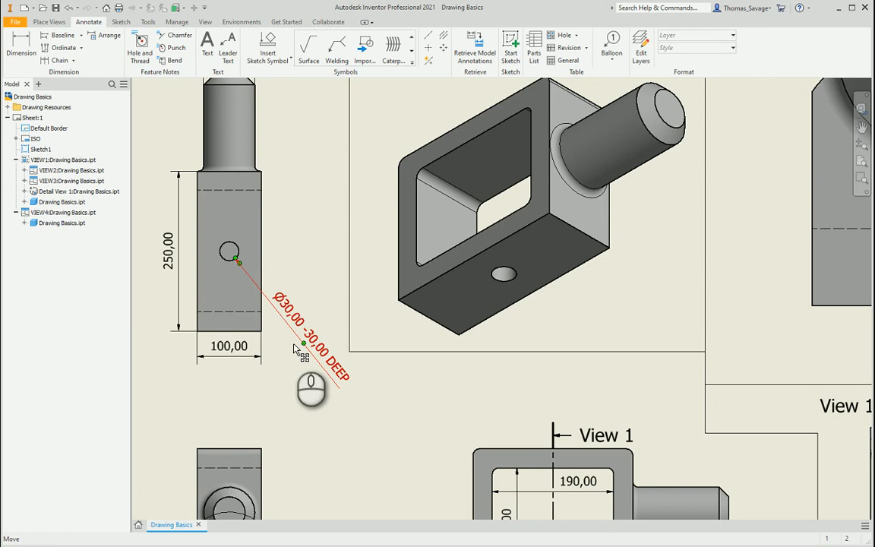
Add a chamfer note to the shaft's slanted end edge in the upper view, referenced to the end face, and place it horizontally beside the shaft.
scroll(294, 349, "down", 3)
scroll(257, 157, "up", 4)
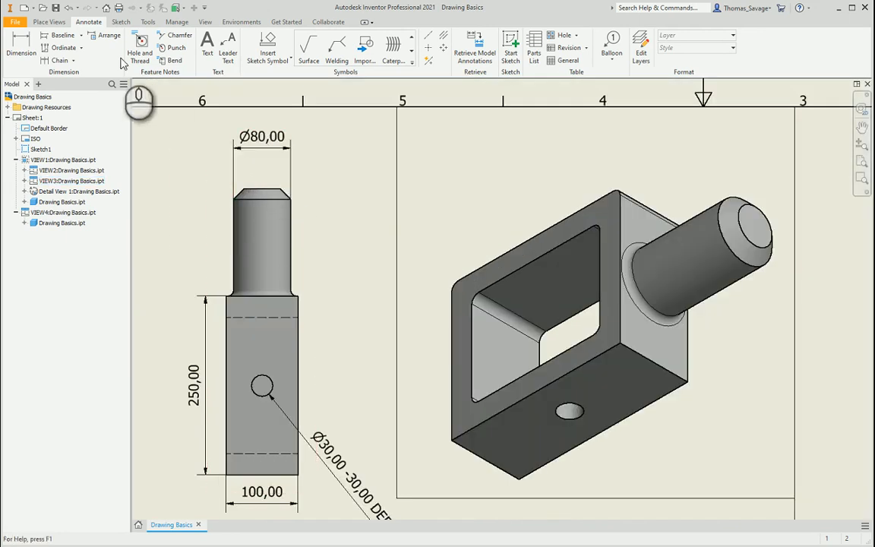
left_click(179, 36)
scroll(291, 228, "up", 3)
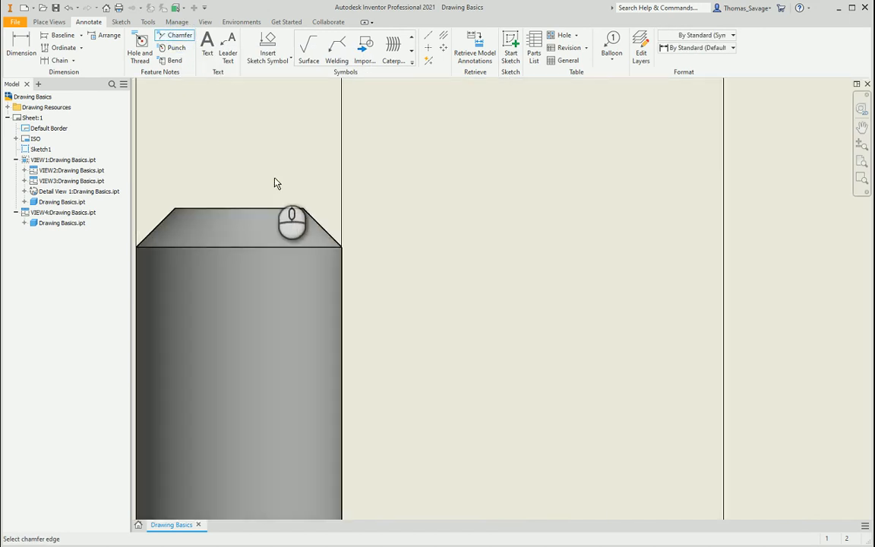
left_click(315, 222)
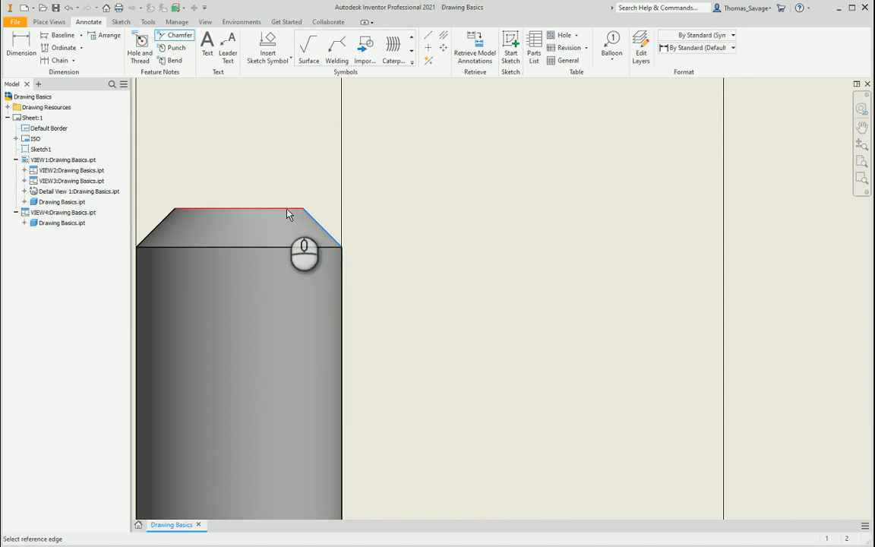
left_click(287, 214)
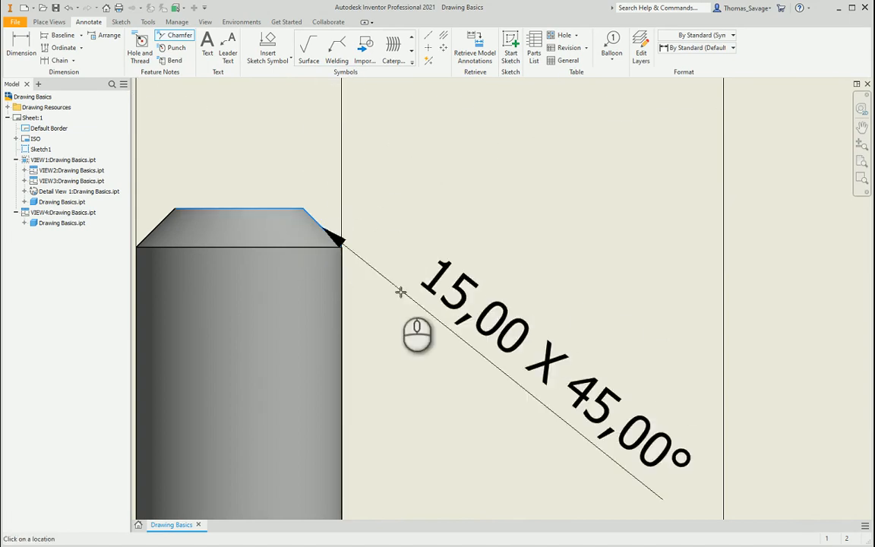
scroll(383, 250, "down", 2)
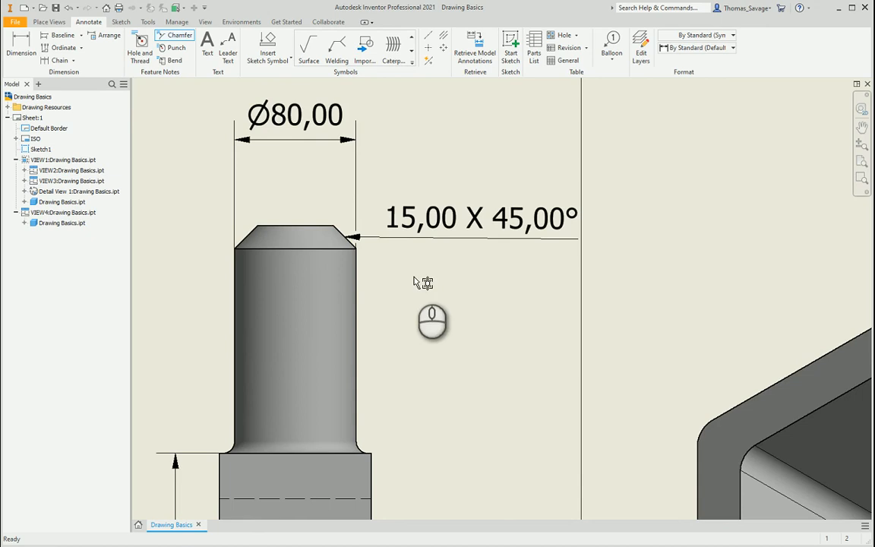
scroll(419, 283, "up", 3)
key("Escape")
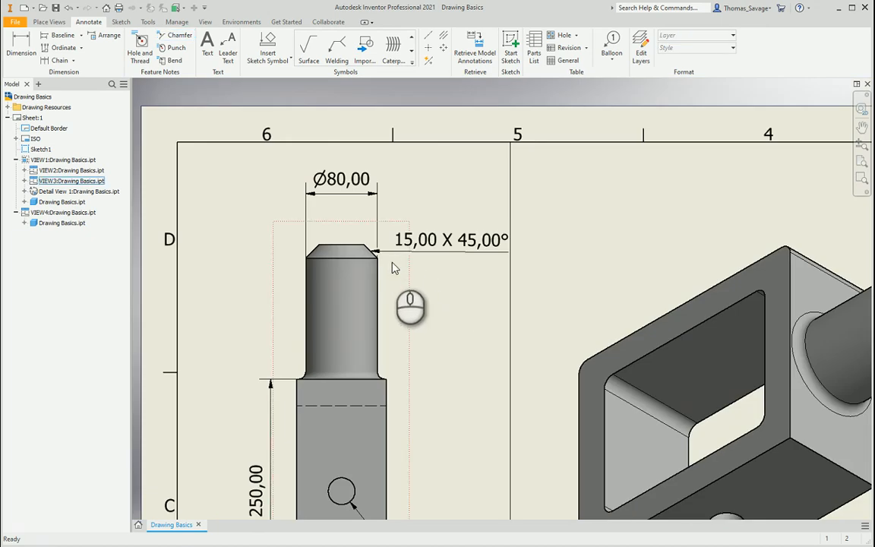
scroll(386, 270, "up", 3)
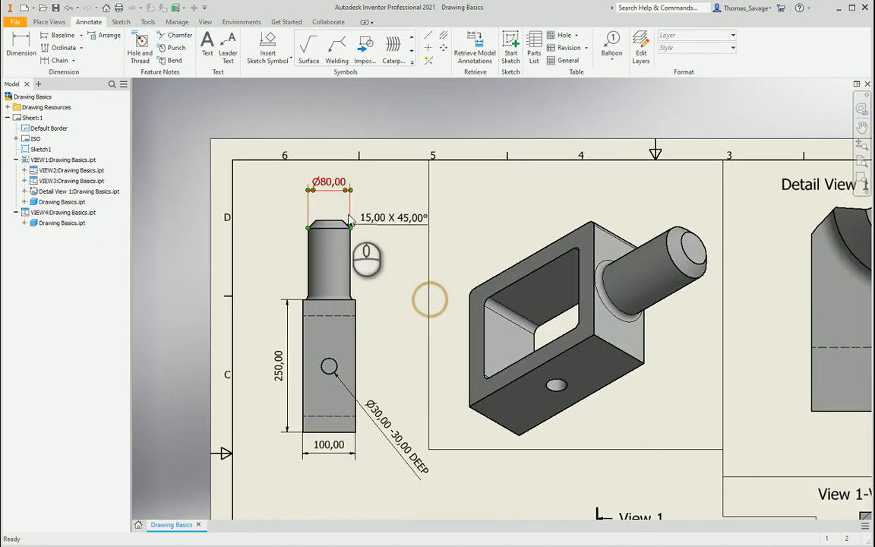
scroll(402, 281, "down", 4)
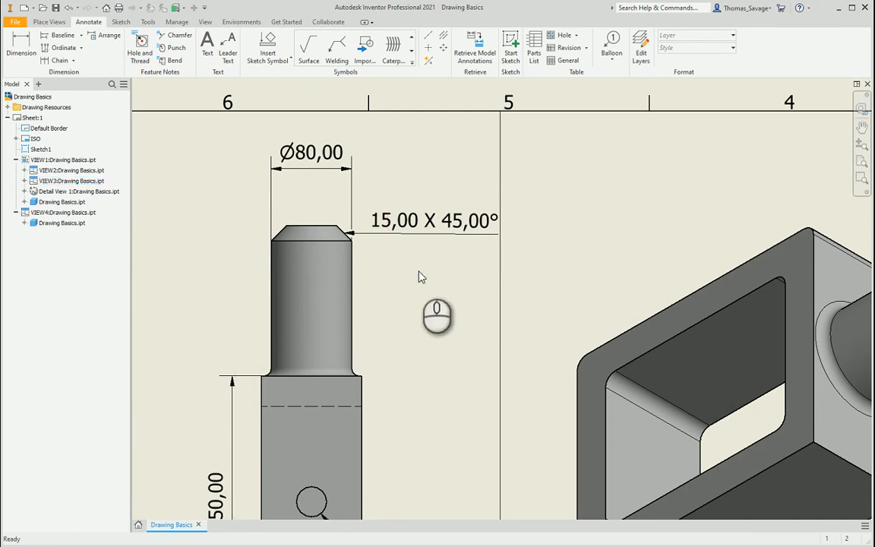
scroll(394, 284, "up", 5)
mouse_move(394, 284)
middle_mouse_down()
mouse_move(312, 182)
mouse_move(272, 164)
middle_mouse_up()
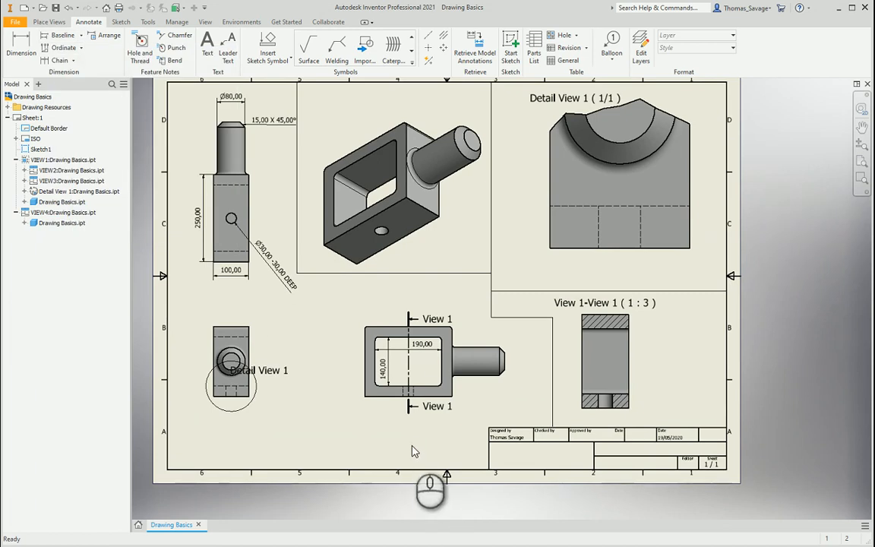
left_click(423, 408)
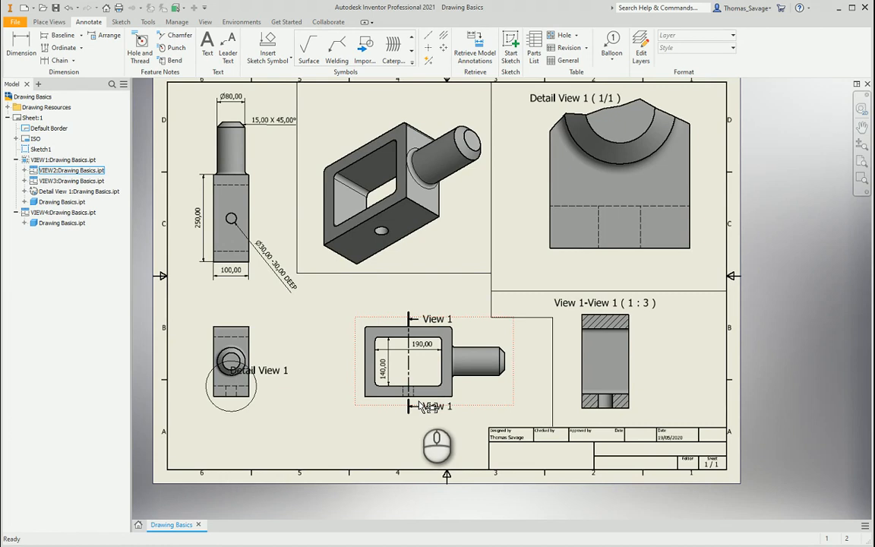
middle_click_drag(267, 203, 290, 266)
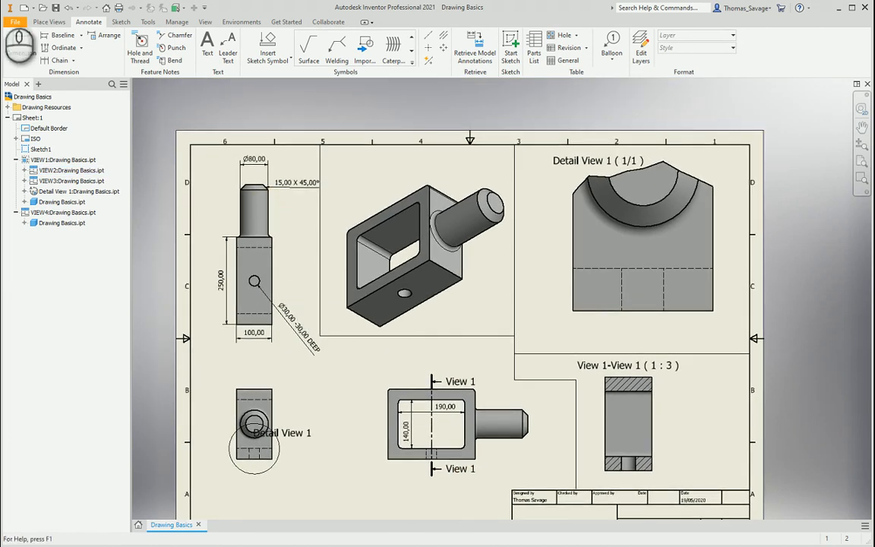
left_click(63, 38)
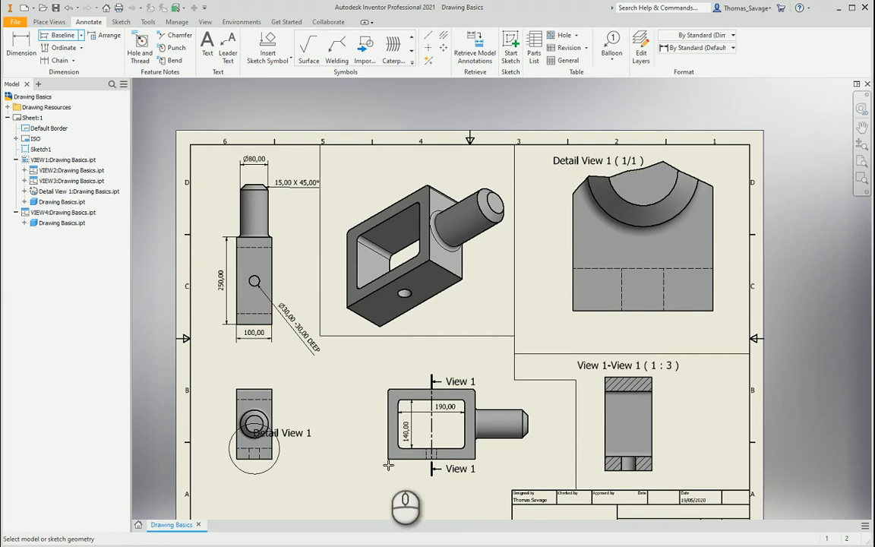
scroll(411, 480, "down", 3)
scroll(408, 470, "up", 4)
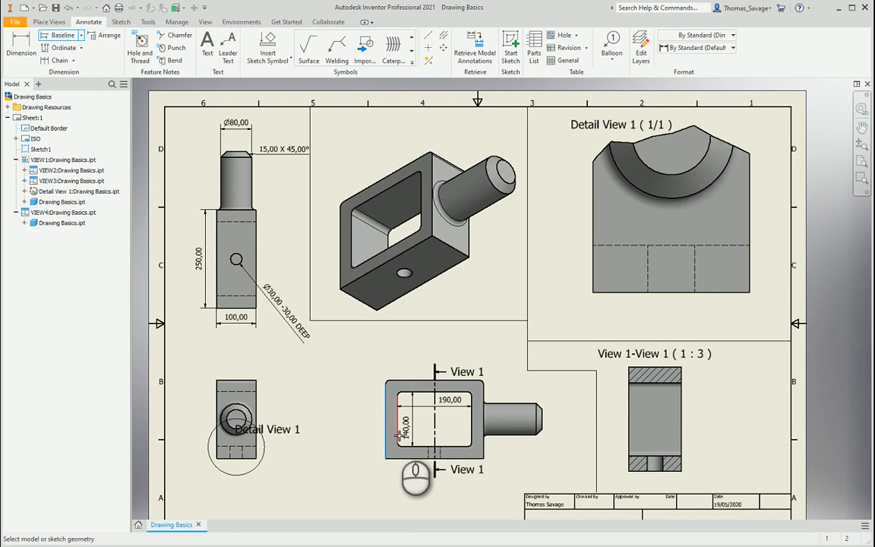
left_click(470, 430)
scroll(449, 405, "down", 3)
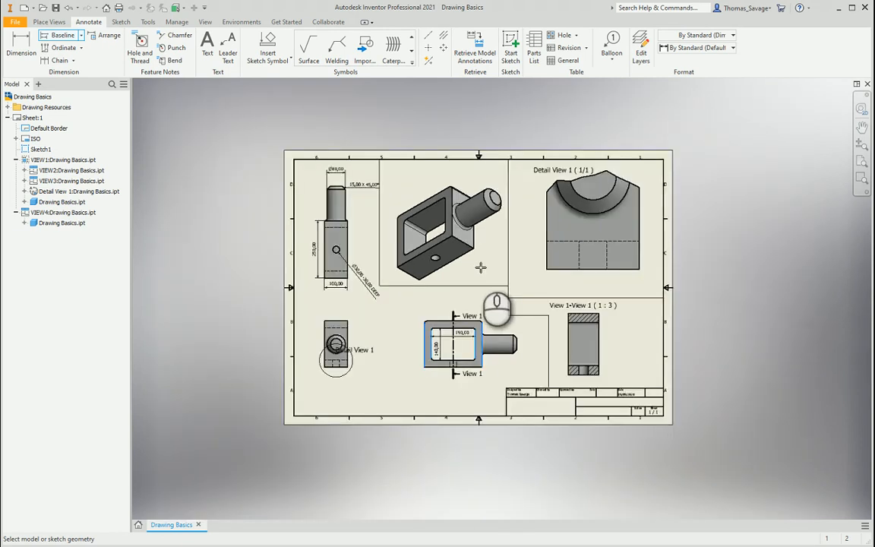
scroll(434, 404, "up", 4)
right_click(457, 406)
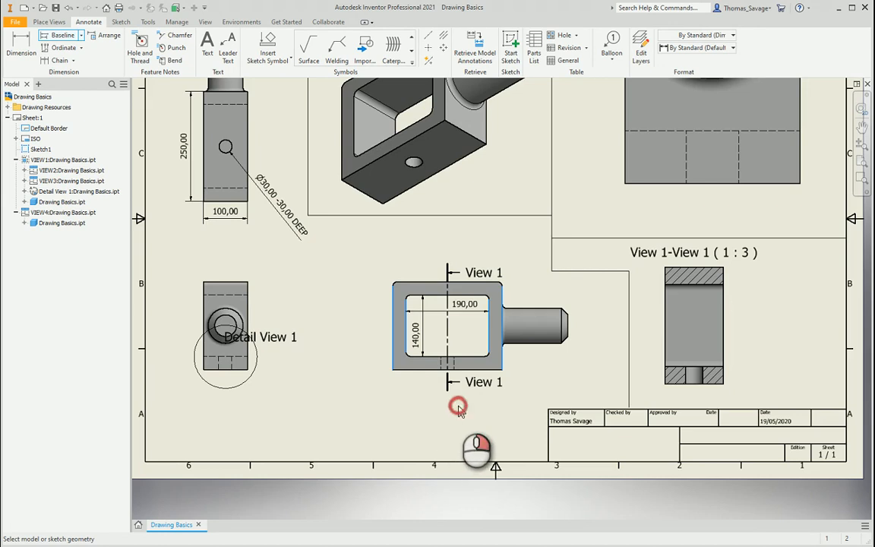
left_click(497, 407)
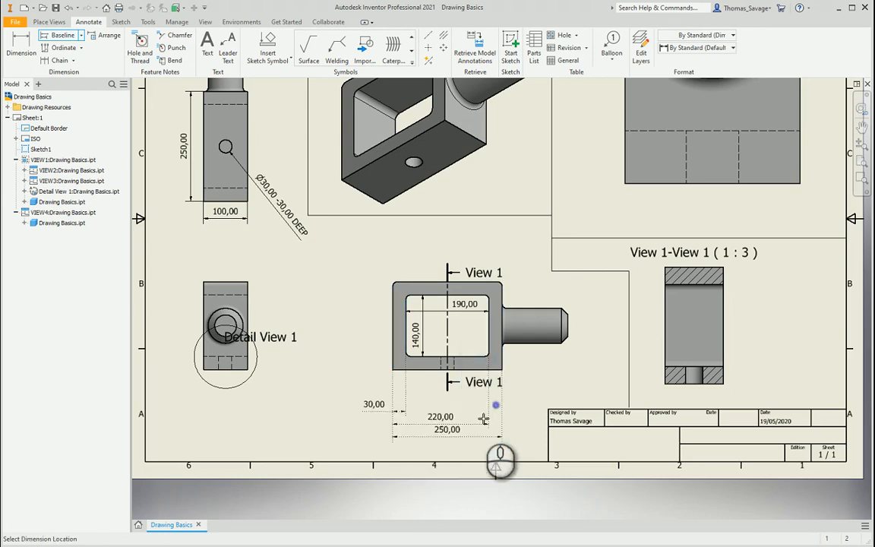
left_click(479, 414)
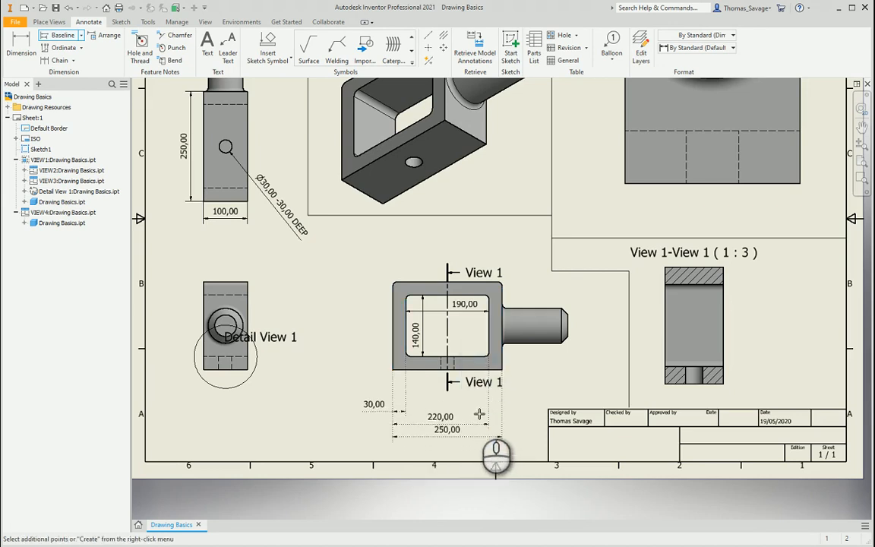
key("Escape")
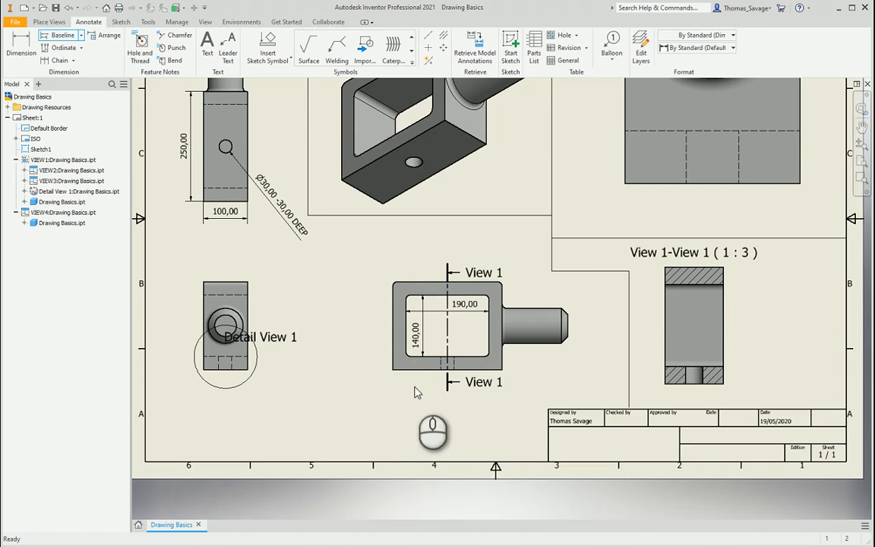
Add baseline dimensions from the block's outer left edge to the opening's two vertical edges and the block's right edge, placing them below the side view.
left_click(62, 35)
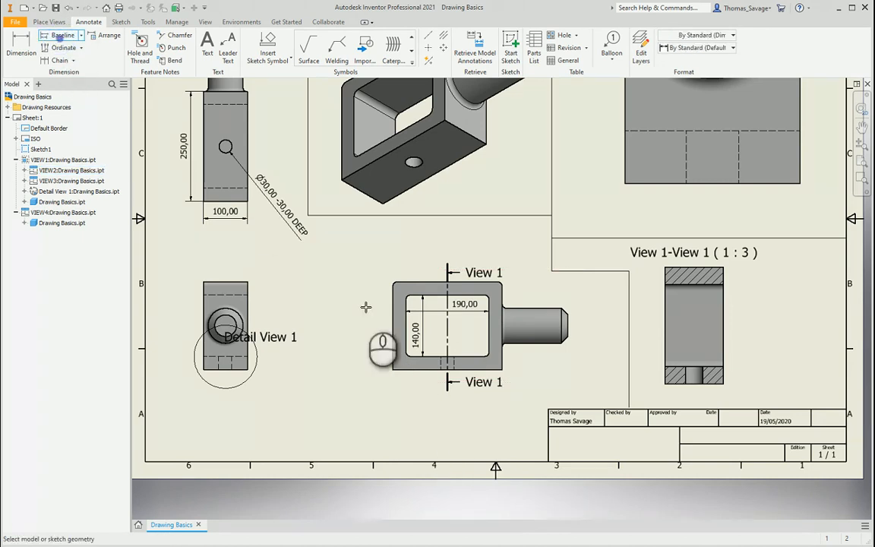
left_click(394, 319)
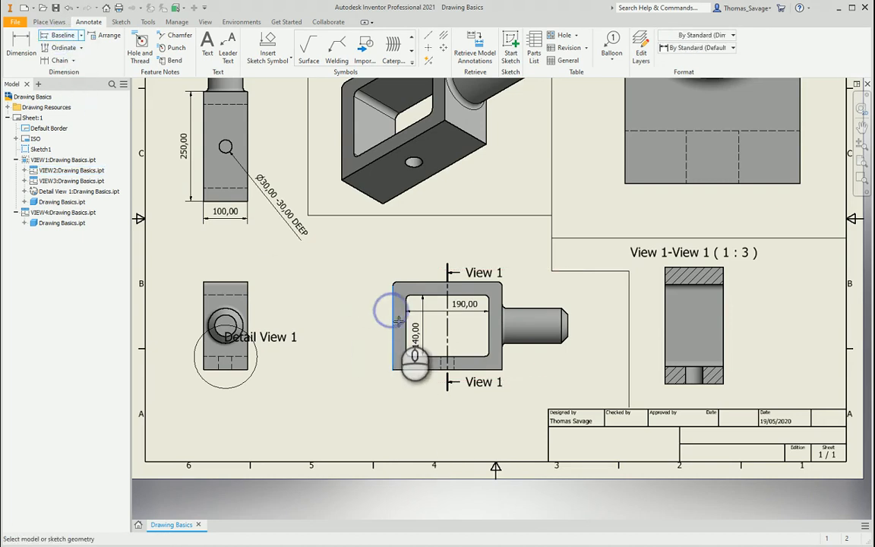
left_click(488, 333)
right_click(460, 402)
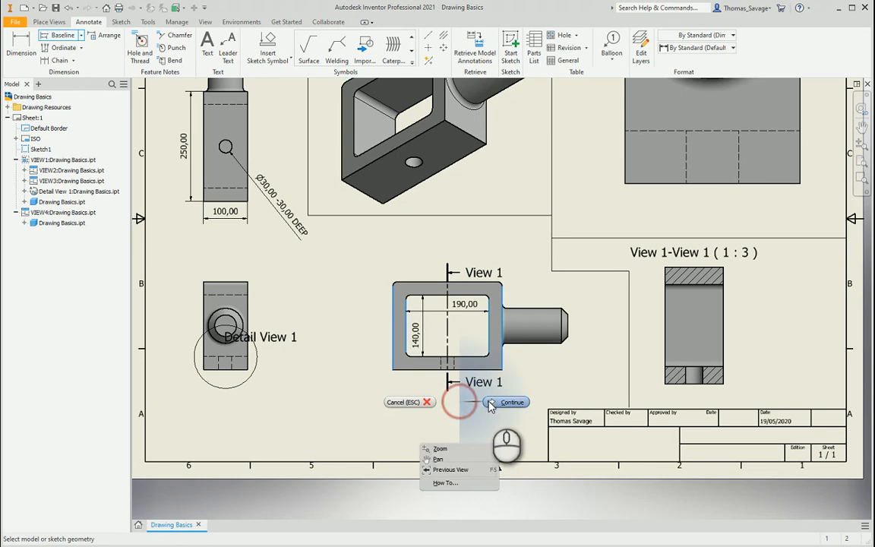
left_click(490, 405)
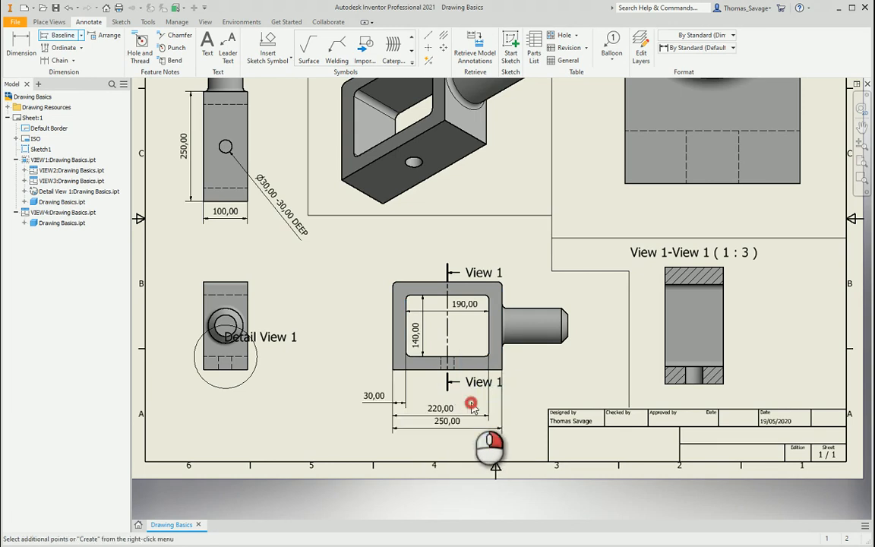
right_click(471, 404)
left_click(508, 403)
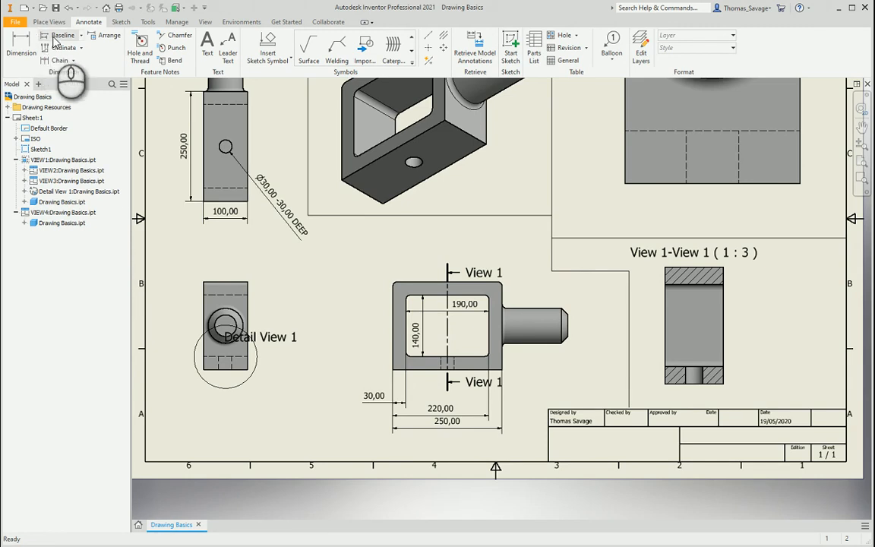
Delete the three baseline dimensions below the side view.
left_click(510, 435)
left_click_drag(511, 435, 379, 400)
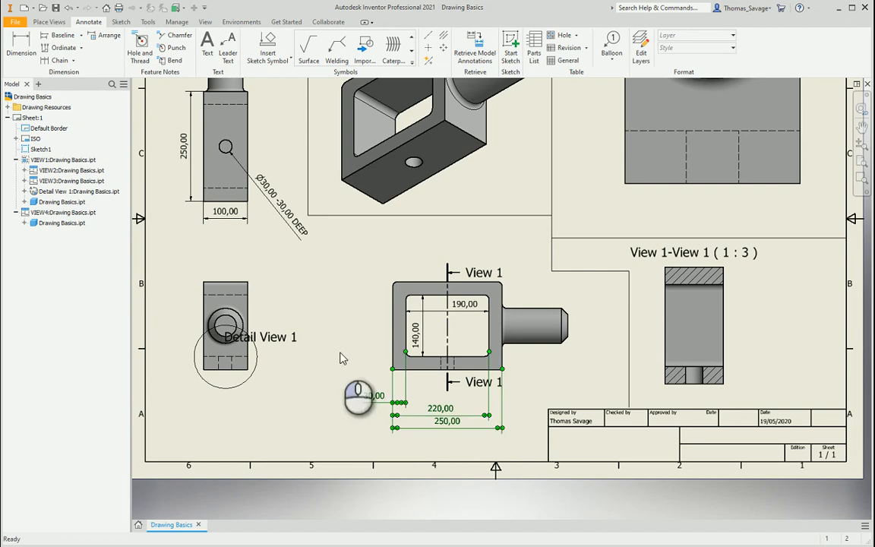
key("Delete")
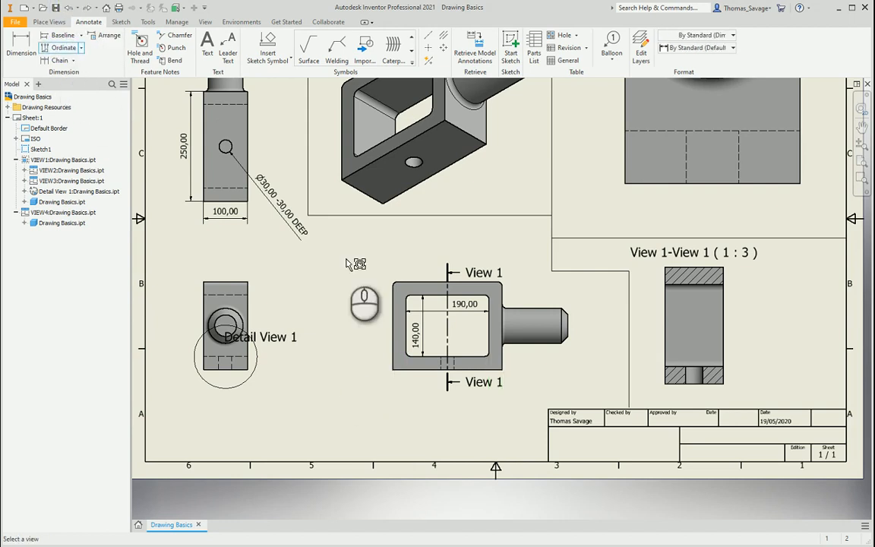
left_click(394, 272)
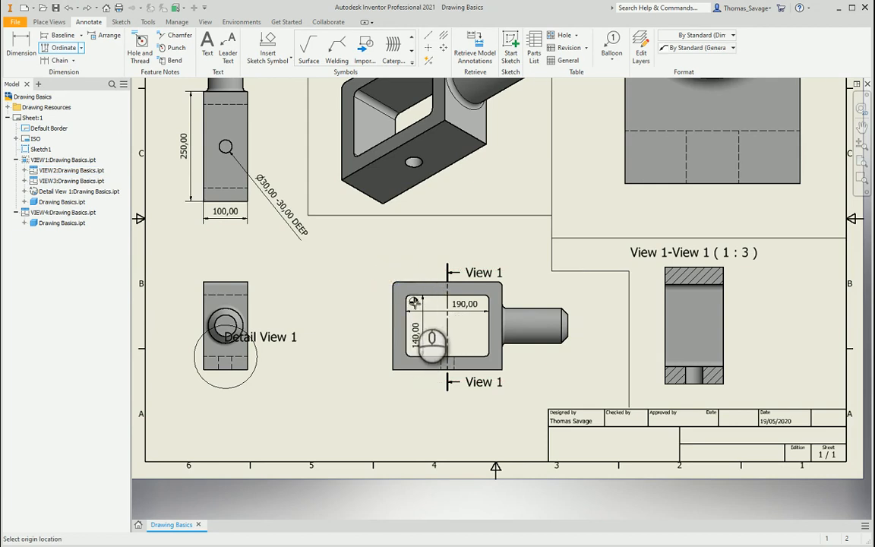
scroll(413, 303, "down", 3)
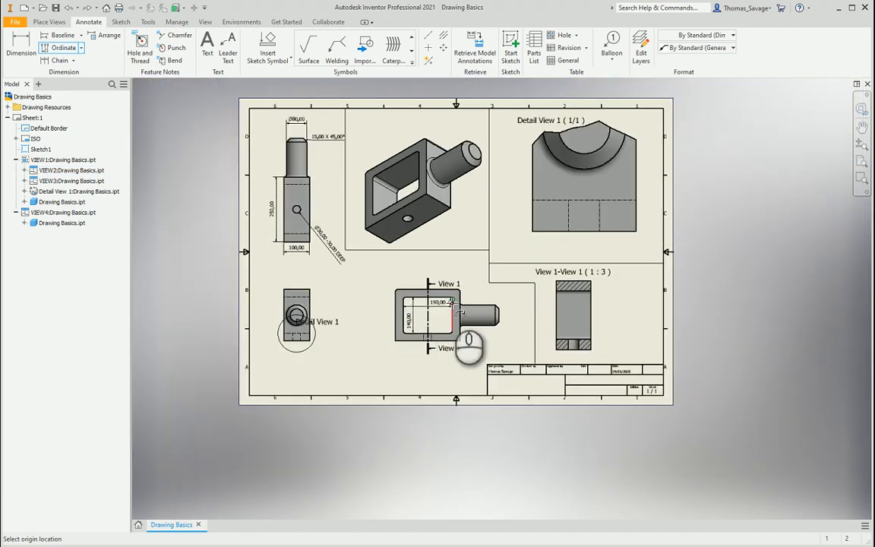
scroll(454, 305, "up", 3)
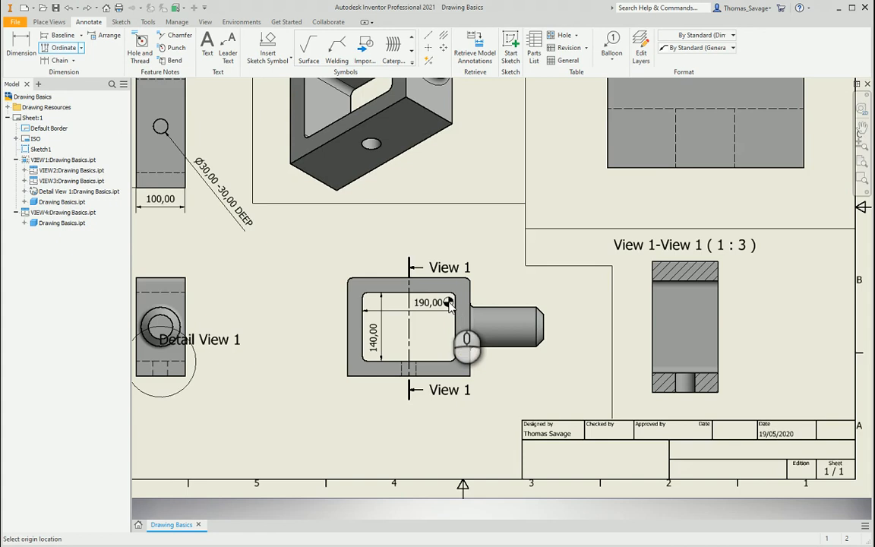
left_click(409, 277)
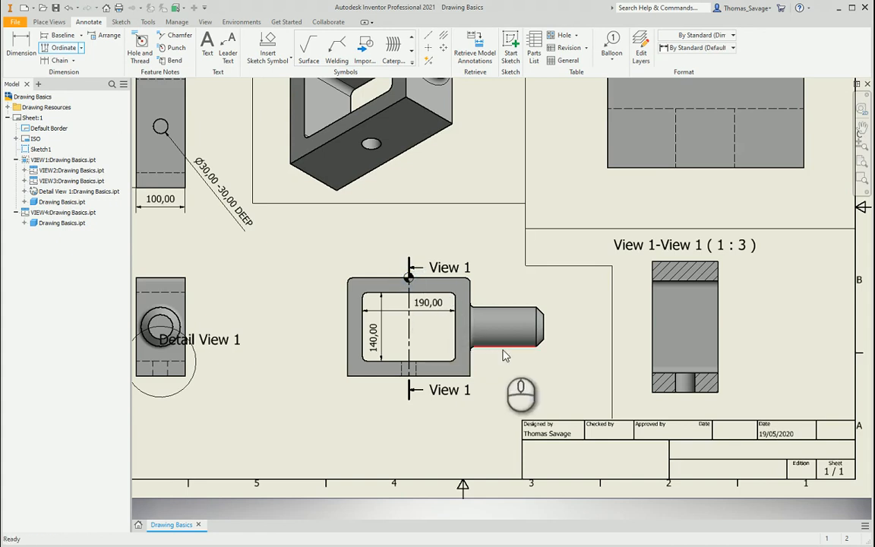
key("Escape")
Add ordinate dimensions to the side view from the top edge's midpoint to the opening's right edge, block's right edge and shaft end, placed above.
left_click(59, 48)
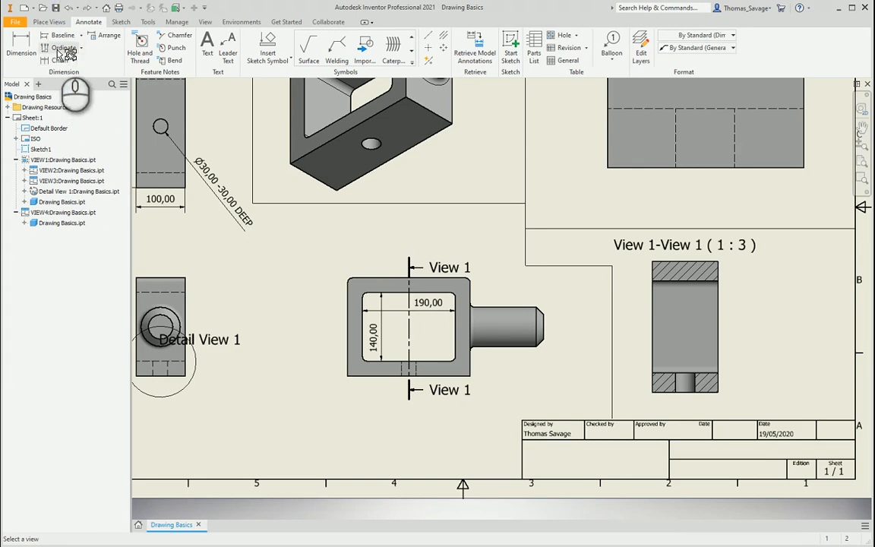
left_click(375, 288)
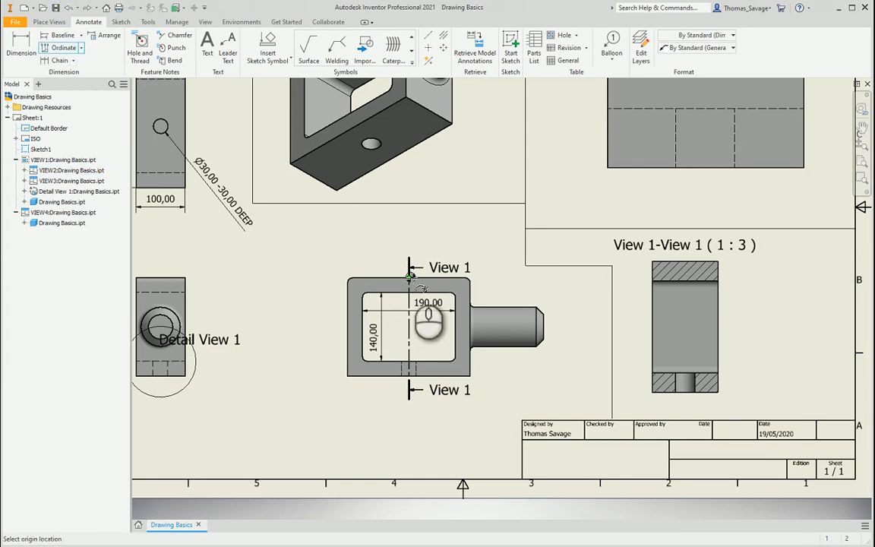
left_click(409, 277)
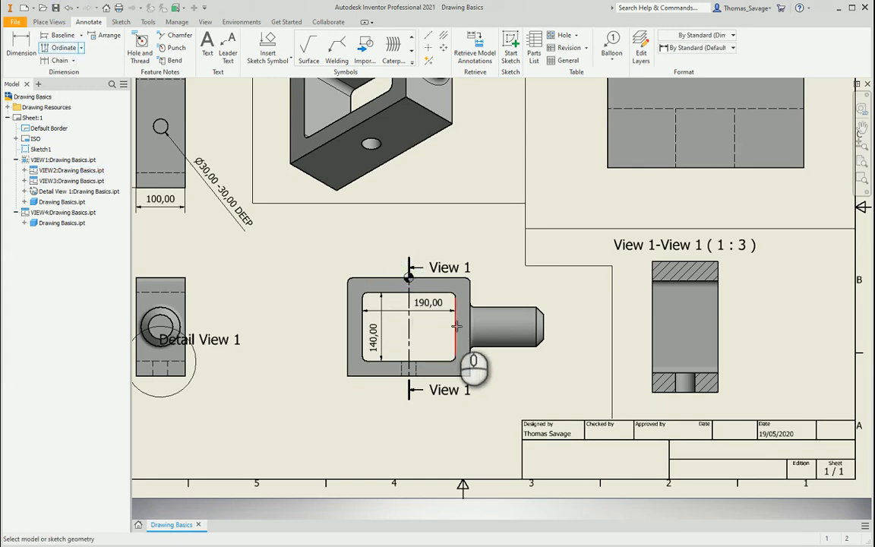
left_click(471, 303)
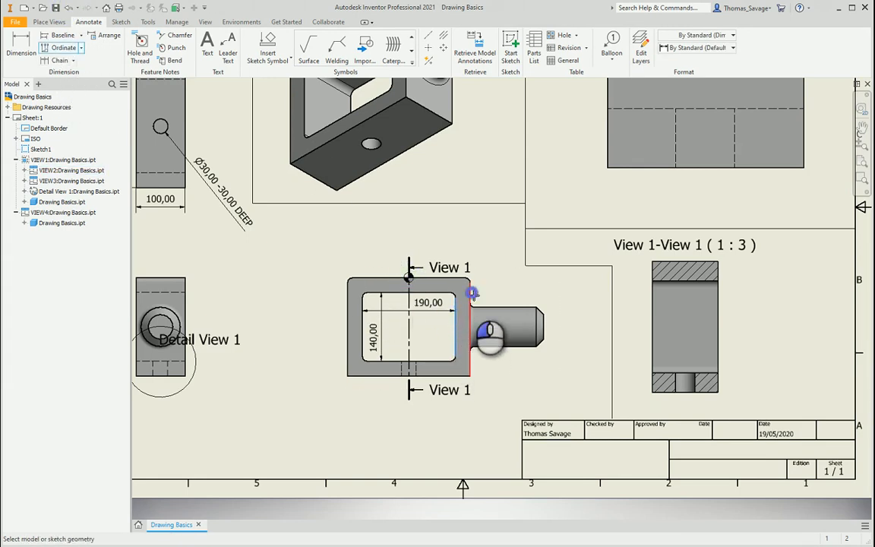
left_click(545, 331)
right_click(517, 293)
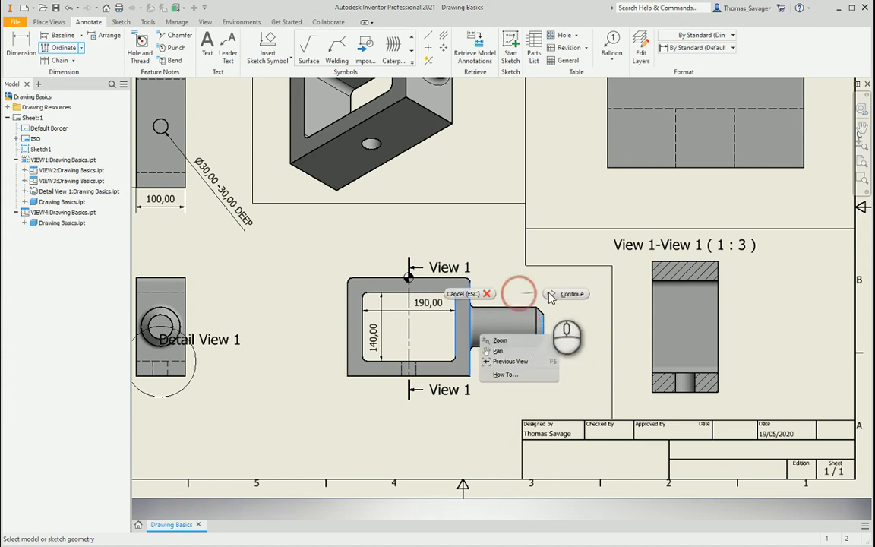
left_click(565, 295)
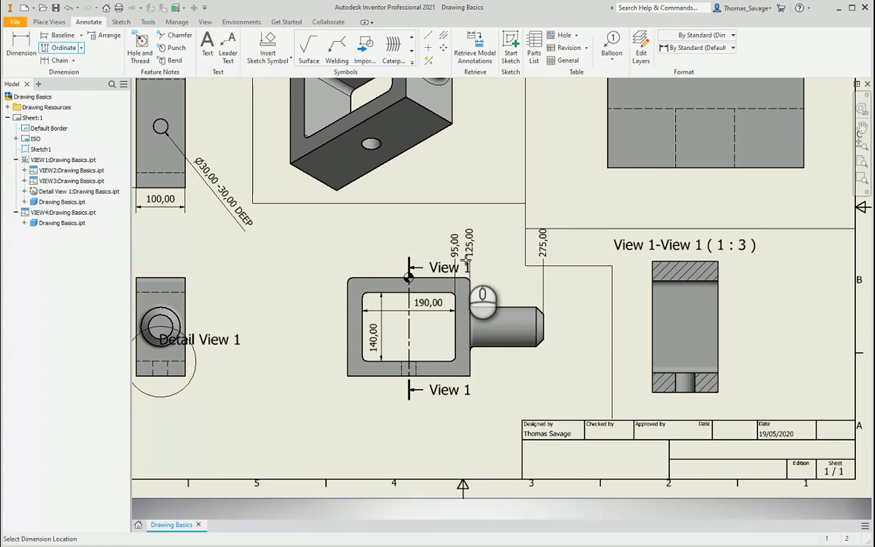
right_click(467, 258)
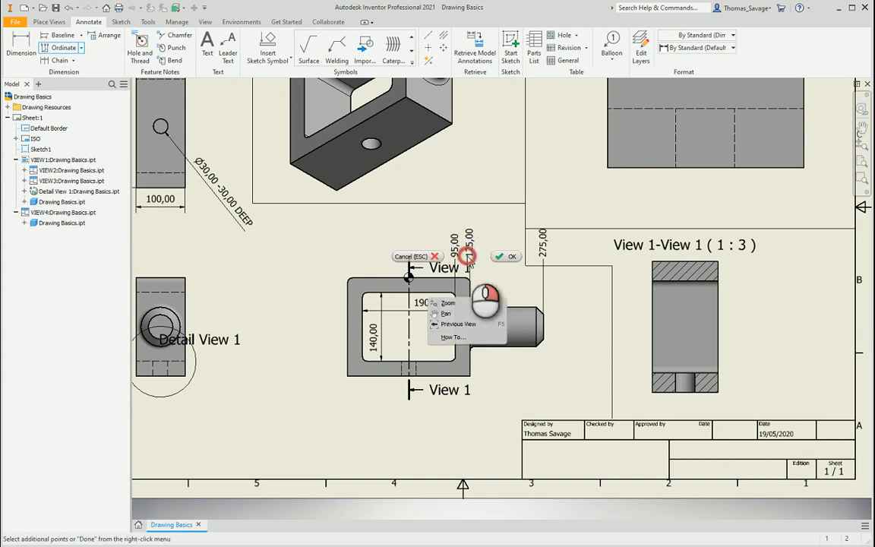
left_click(502, 255)
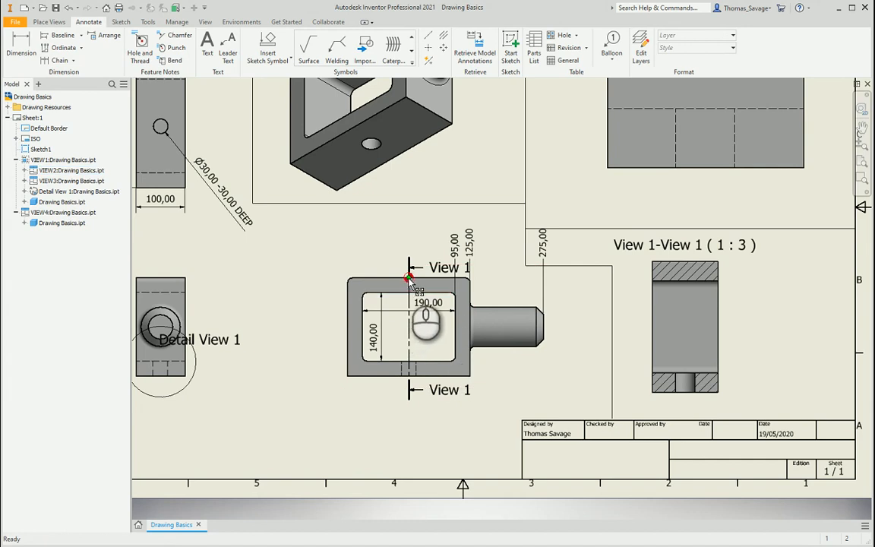
Undo the ordinate dimensions and origin indicator on the side view.
mouse_move(409, 278)
left_mouse_down()
mouse_move(456, 287)
mouse_move(409, 279)
left_mouse_up()
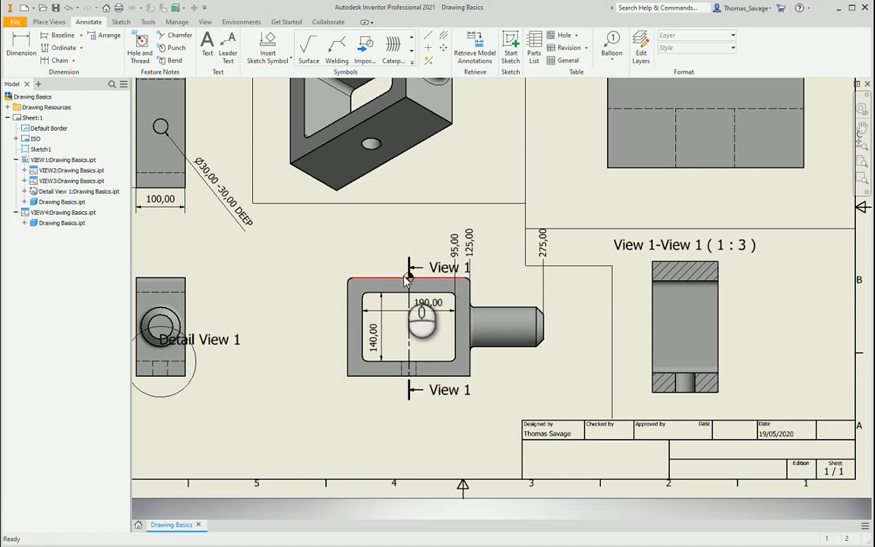
left_click_drag(407, 279, 409, 279)
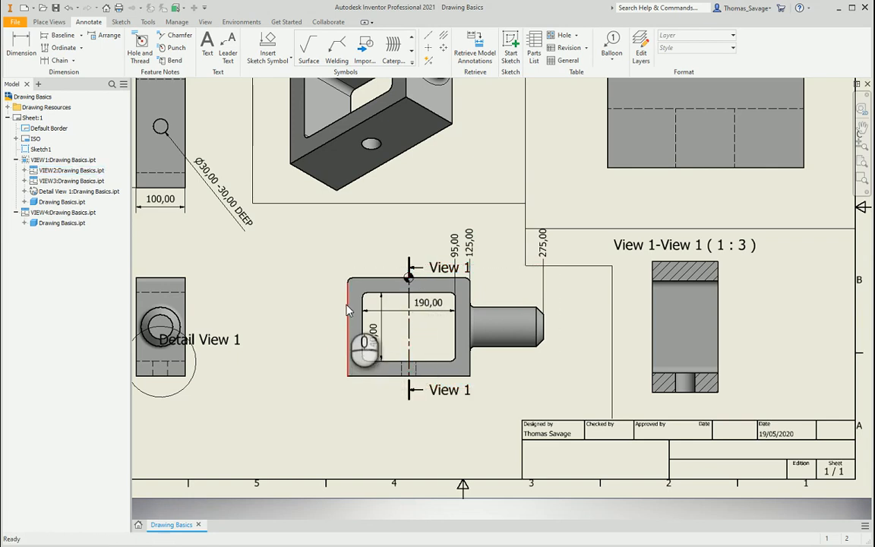
left_click(409, 278)
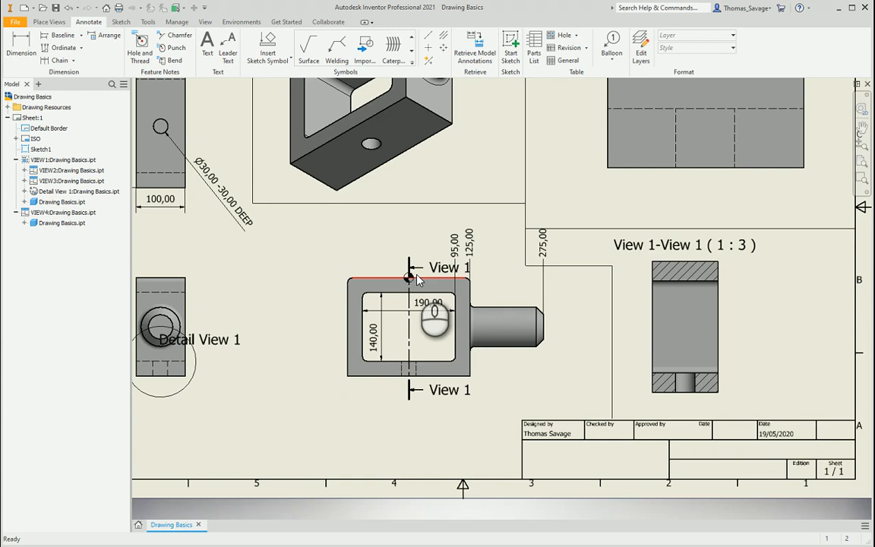
left_click(69, 8)
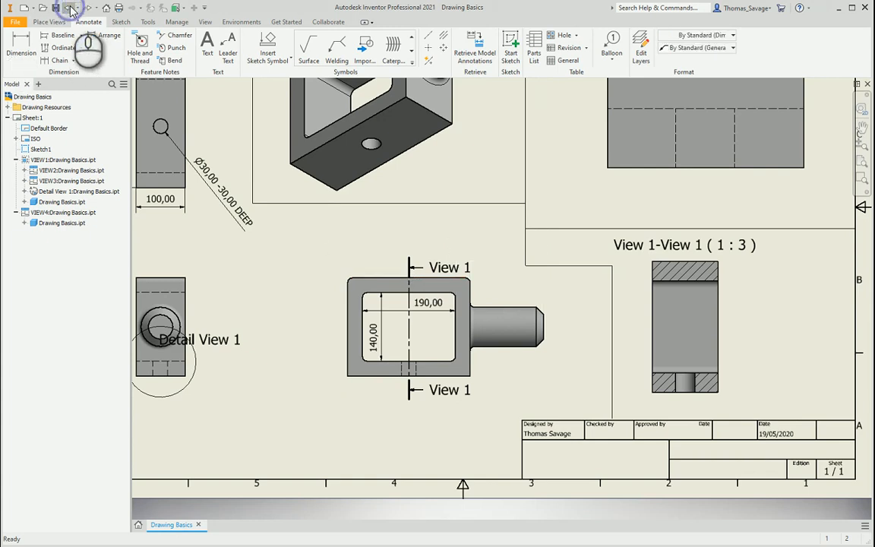
Add chain dimensions across the block's outer left edge, the opening's two vertical edges and the block's right edge, placing them below the side view.
left_click(60, 62)
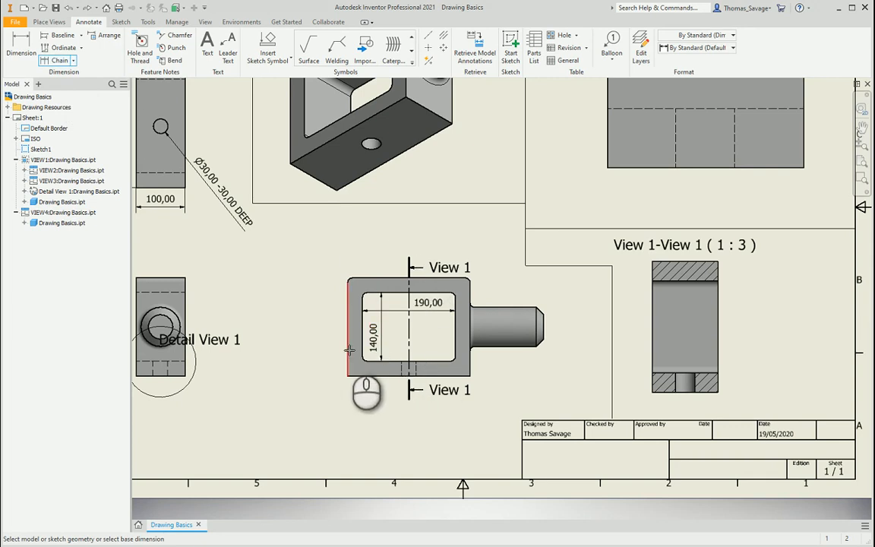
left_click(348, 350)
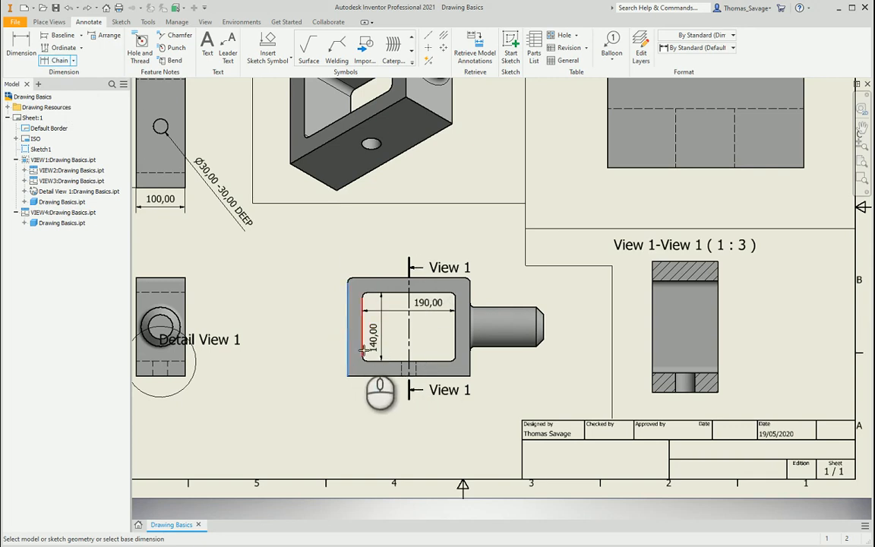
left_click(471, 349)
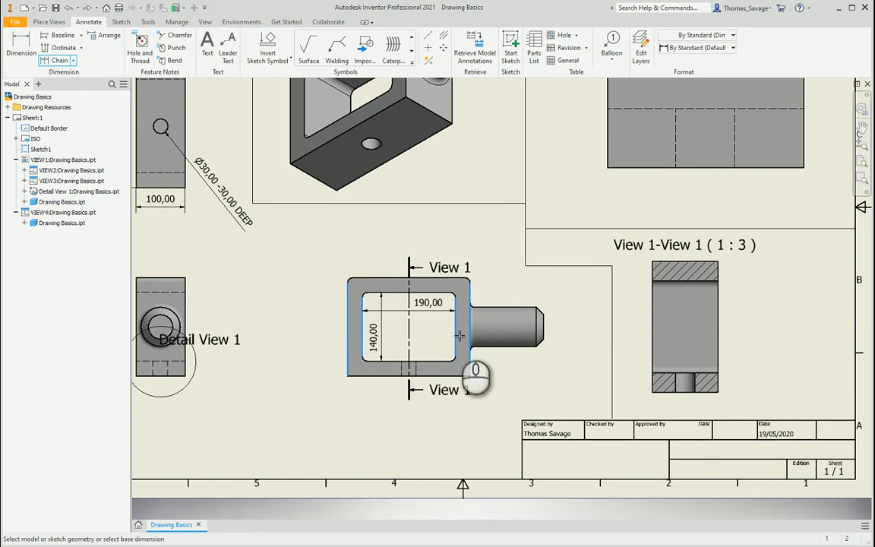
right_click(432, 340)
left_click(464, 377)
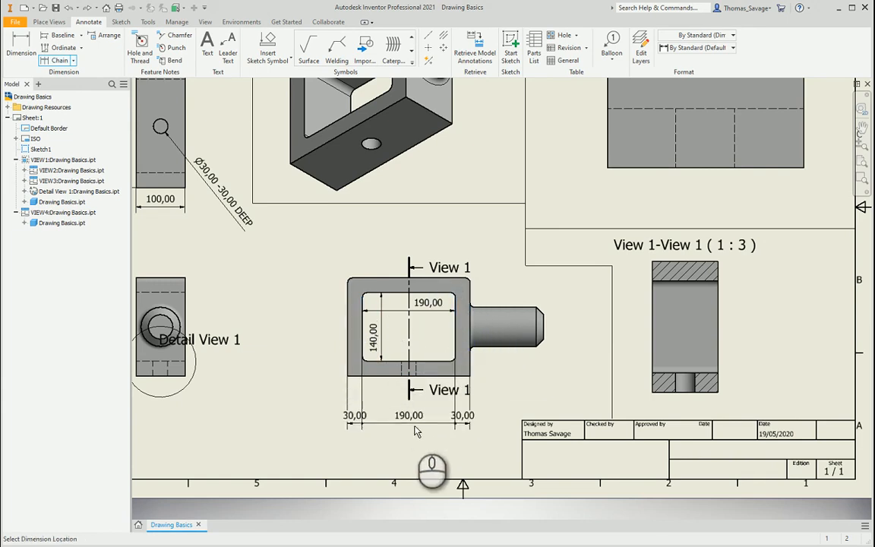
left_click(413, 427)
right_click(409, 428)
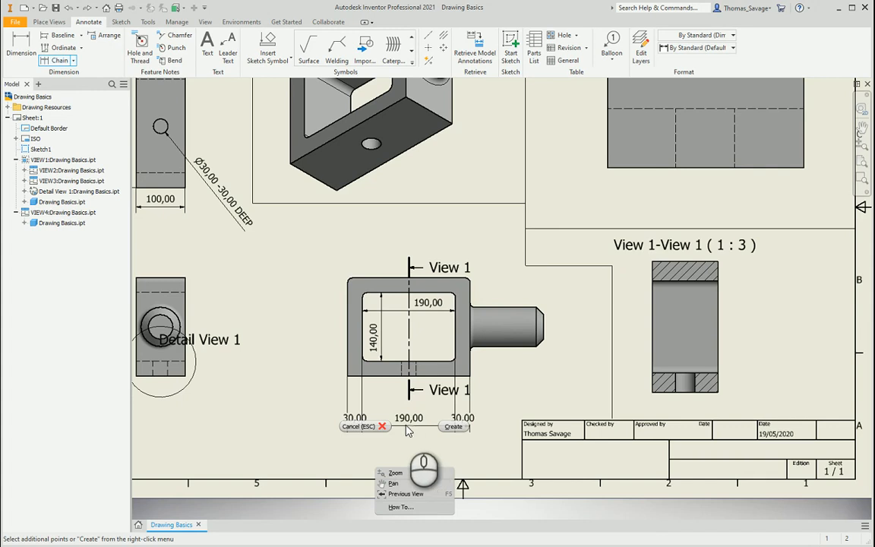
left_click(453, 426)
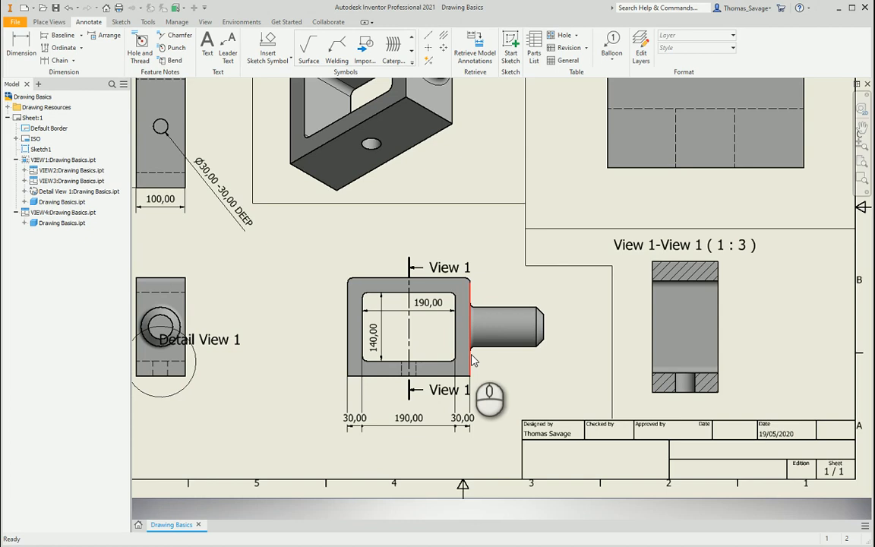
left_click(381, 342)
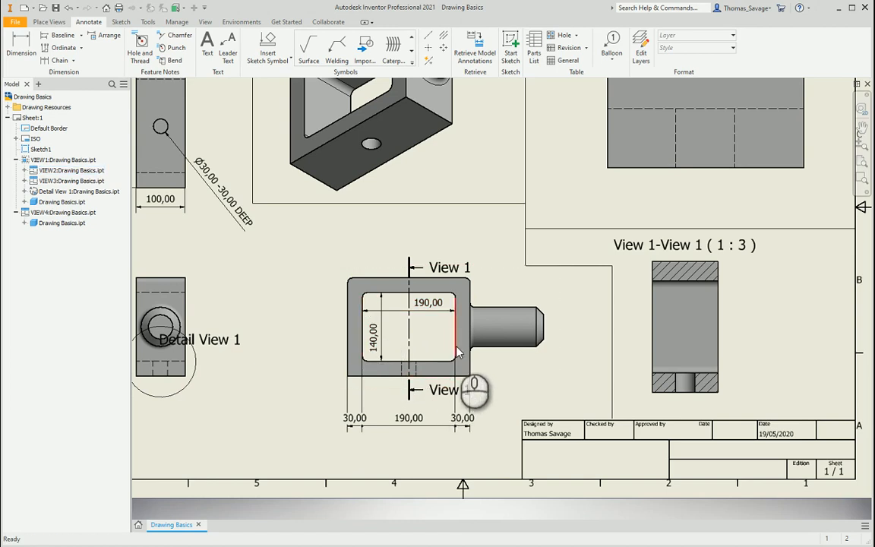
left_click(469, 370)
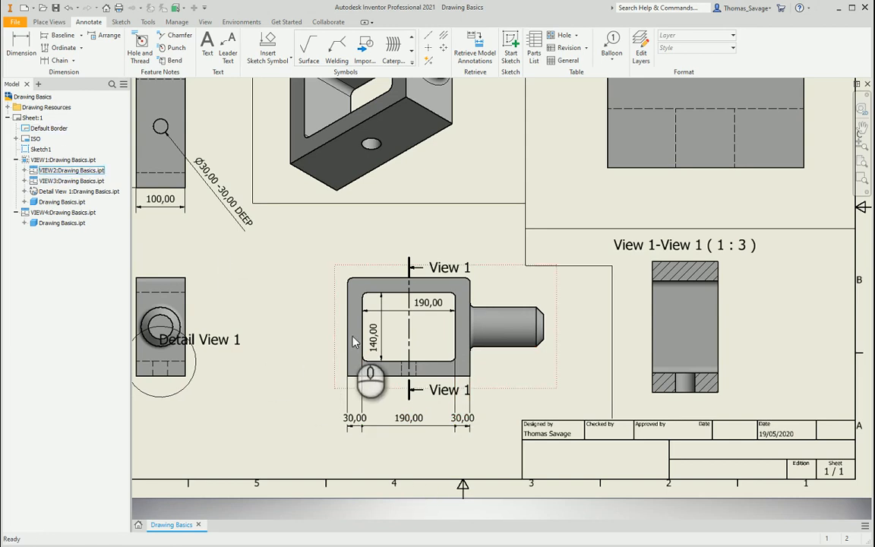
left_click_drag(409, 344, 407, 350)
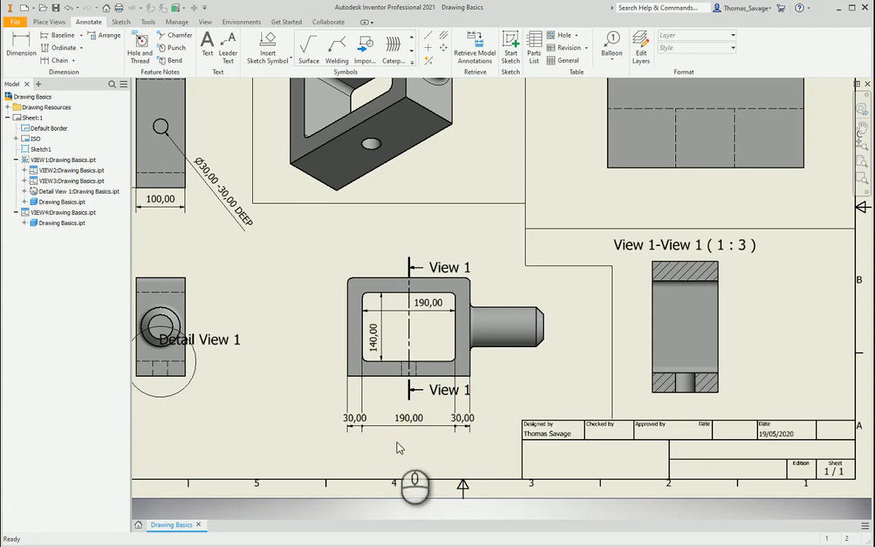
scroll(416, 406, "down", 3)
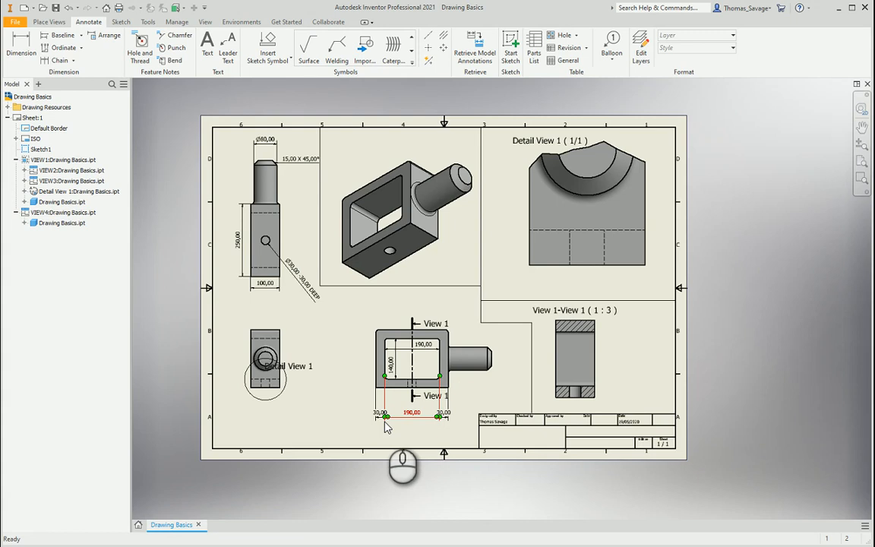
left_click(207, 46)
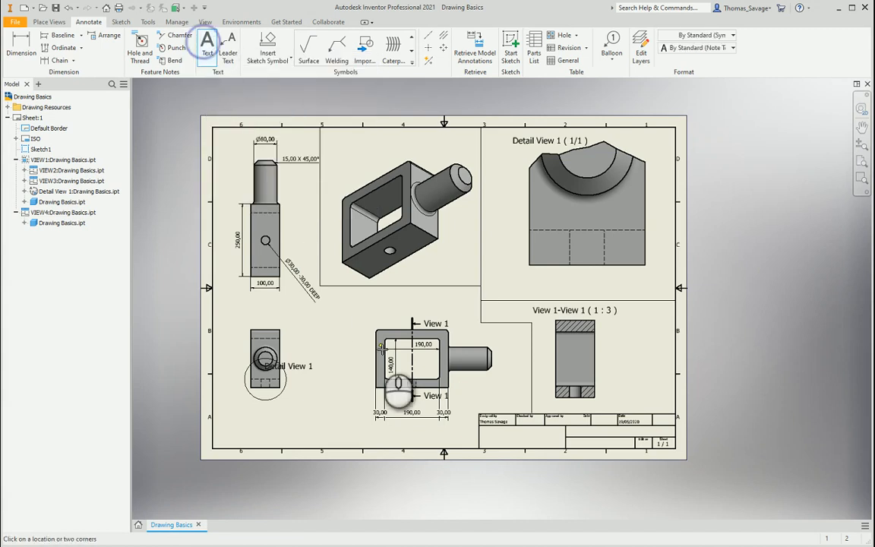
scroll(381, 347, "down", 1)
scroll(341, 334, "up", 2)
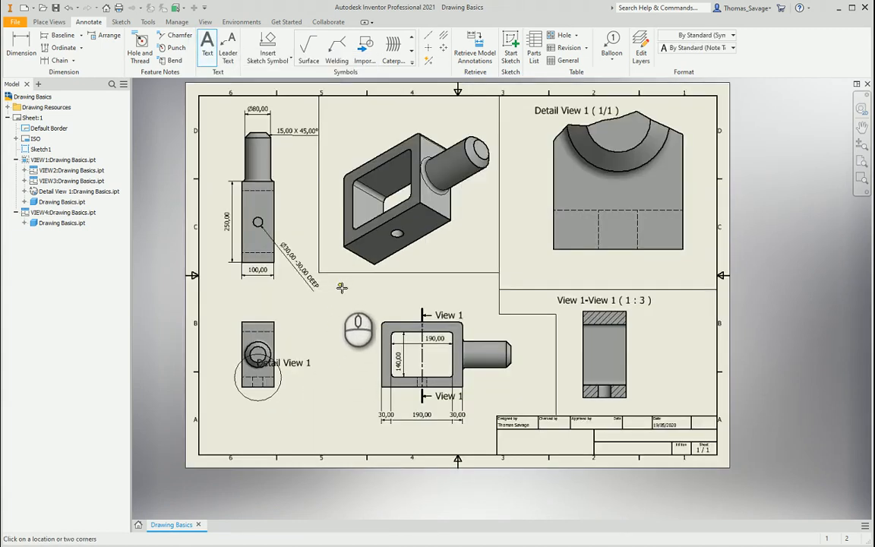
left_click_drag(339, 288, 440, 302)
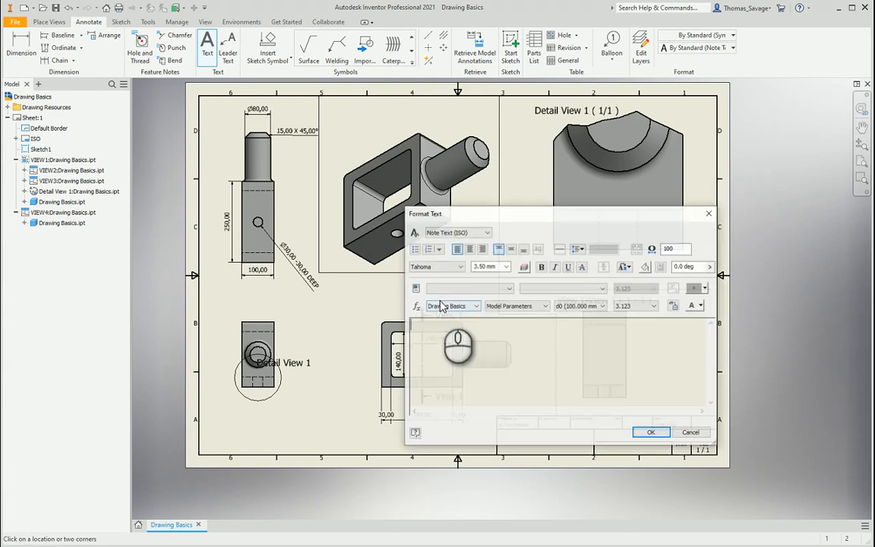
key("Escape")
Add the text note "QTY = 12" with a 6 mm text height and position it just below the isometric view's frame.
left_click(207, 40)
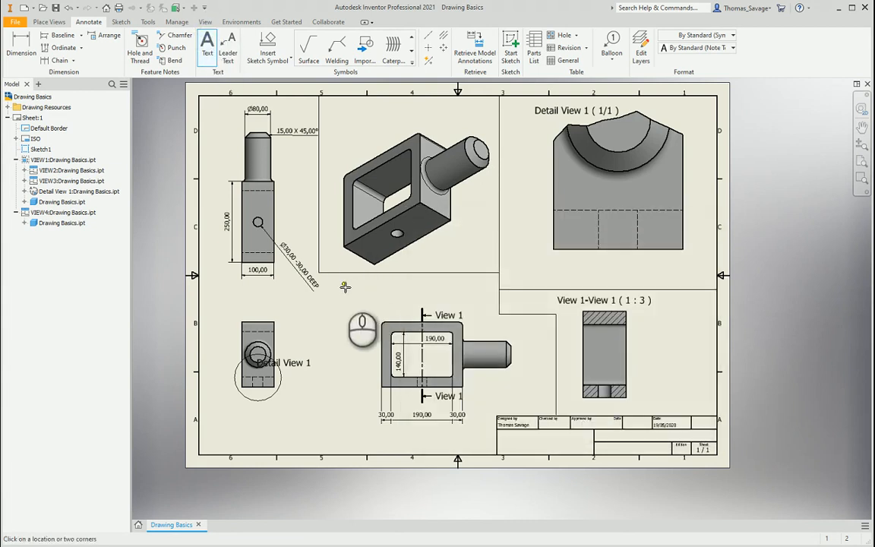
left_click_drag(341, 284, 419, 307)
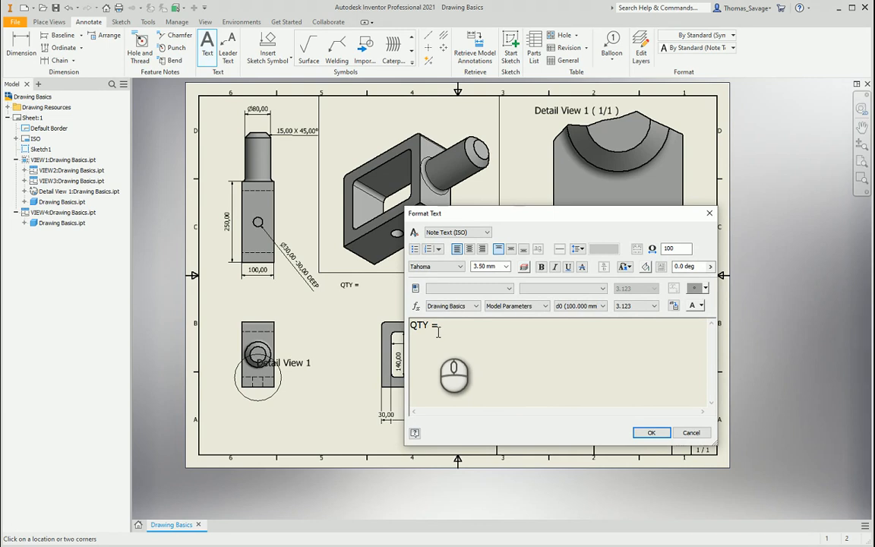
left_click_drag(486, 336, 463, 288)
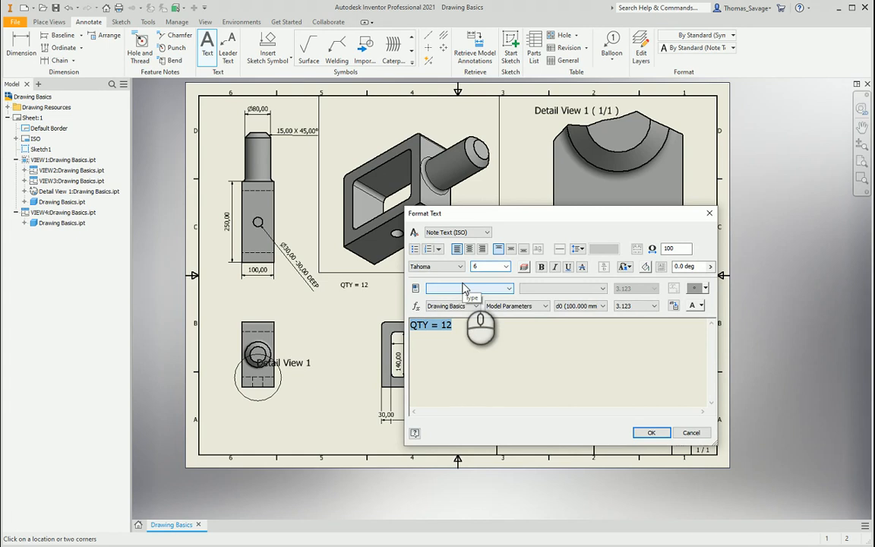
key("Return")
key("Escape")
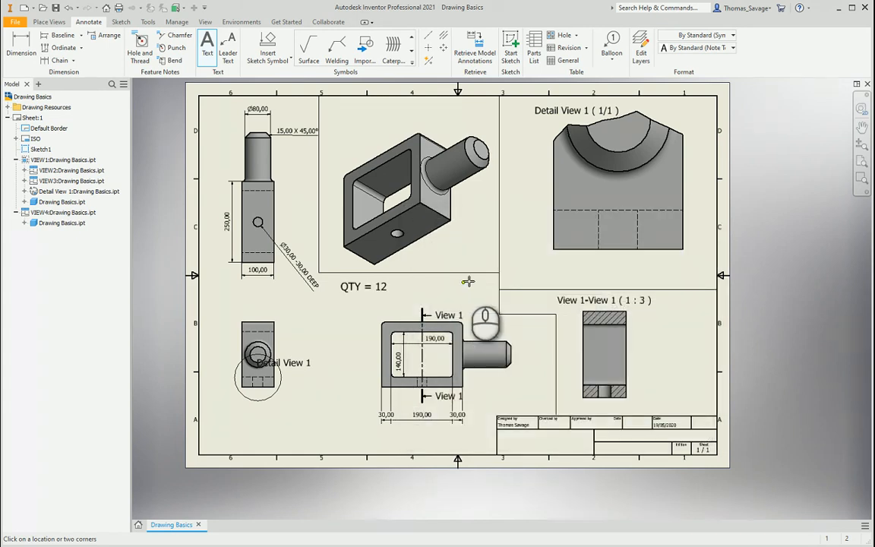
left_click(354, 288)
mouse_move(354, 292)
left_mouse_down()
mouse_move(363, 299)
mouse_move(355, 289)
mouse_move(345, 334)
mouse_move(339, 285)
mouse_move(369, 286)
mouse_move(358, 285)
left_mouse_up()
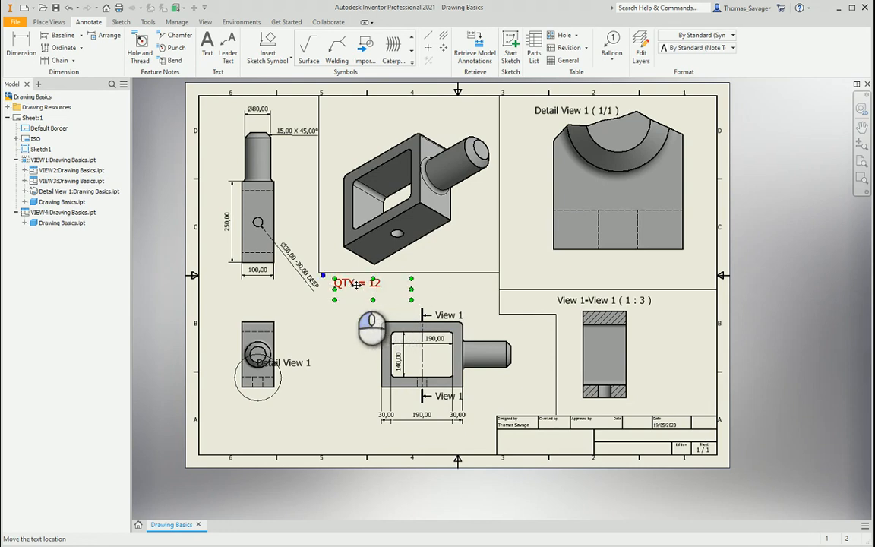
Add a leader note reading "Veiw of top" with its arrow beside the end view's upper right edge and its text above right.
left_click(227, 53)
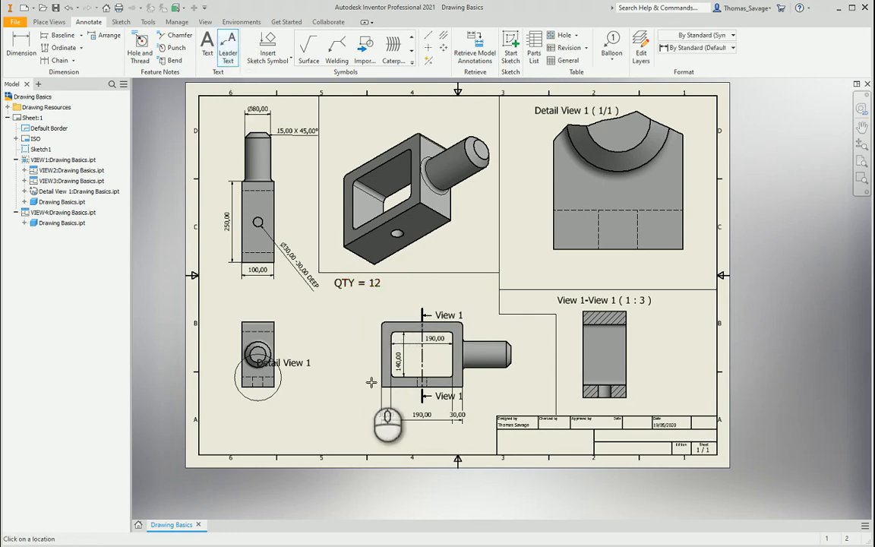
key("Escape")
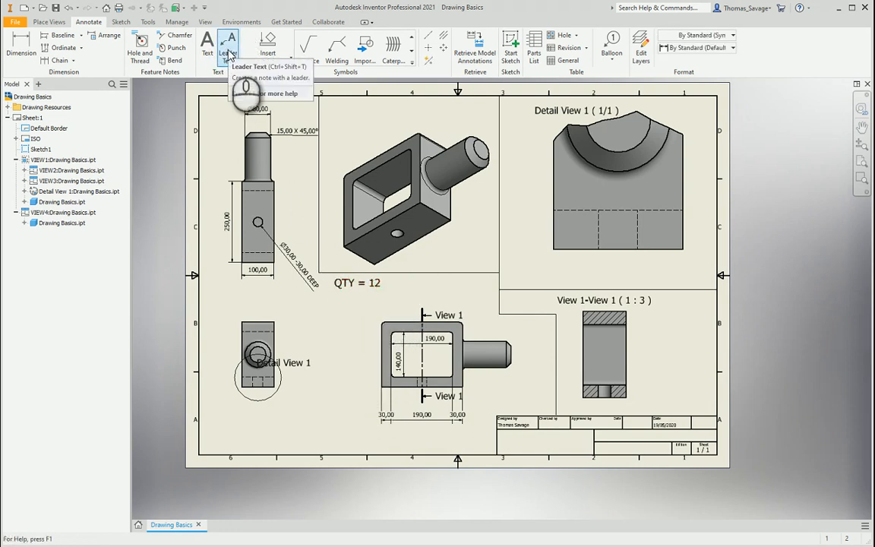
left_click(229, 53)
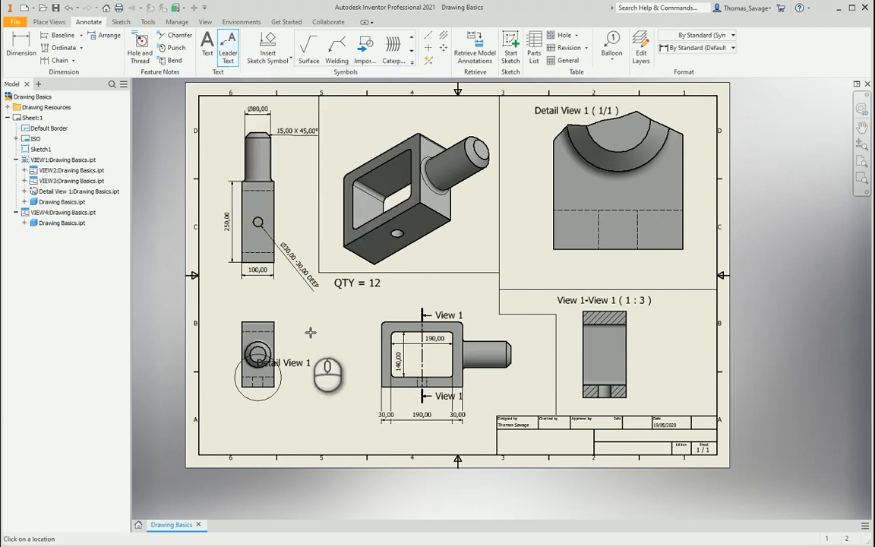
scroll(308, 340, "up", 3)
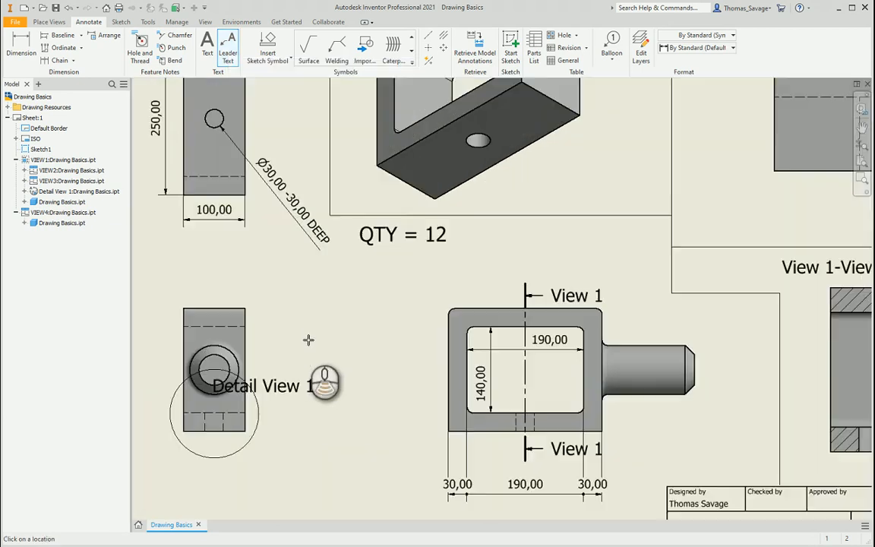
left_click(256, 329)
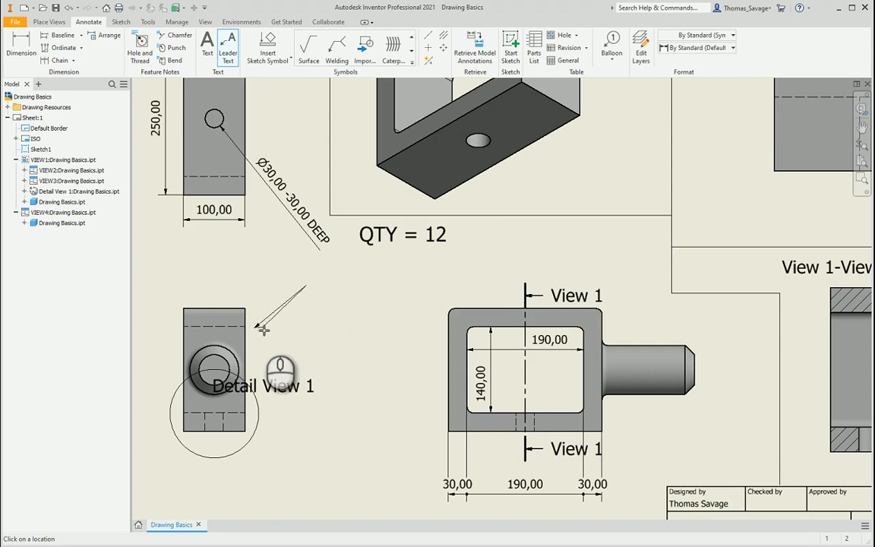
left_click(306, 285)
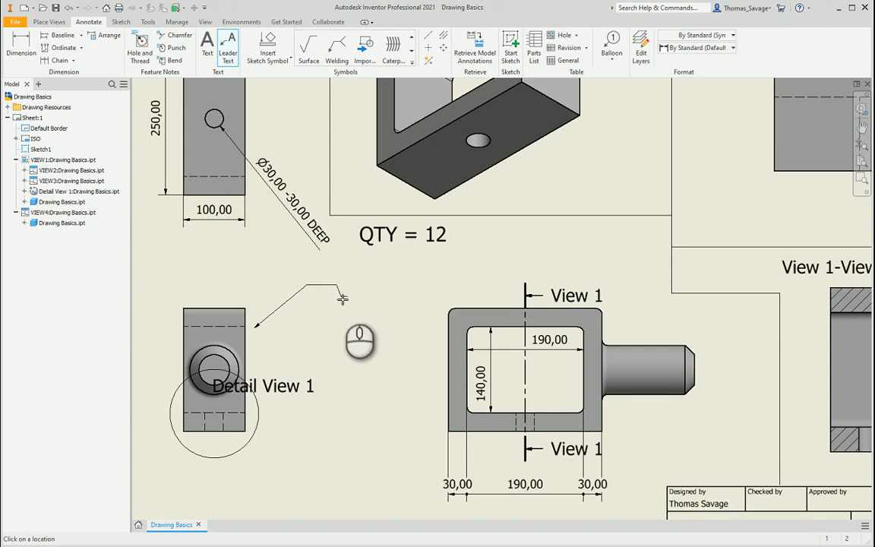
right_click(341, 287)
left_click(384, 289)
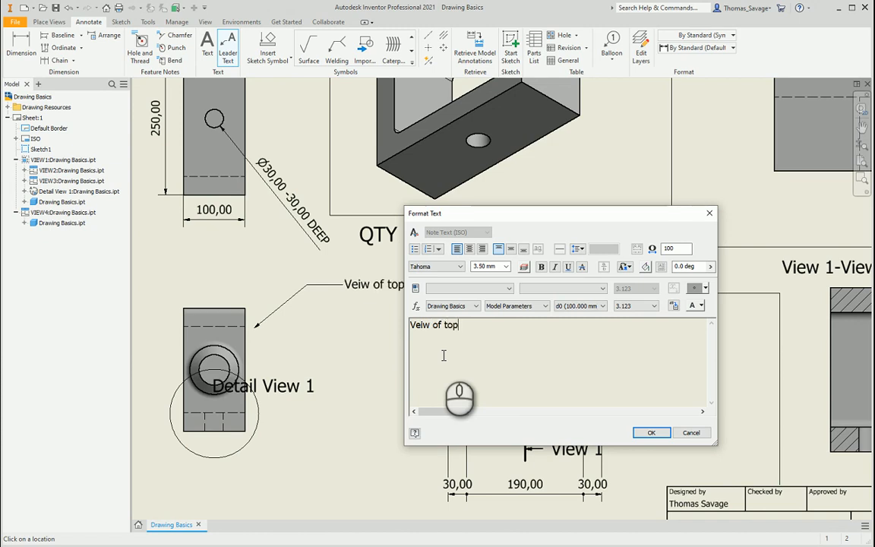
Set the "Veiw of top" leader note's text height to 6 mm.
left_click_drag(456, 325, 390, 328)
left_click(498, 266)
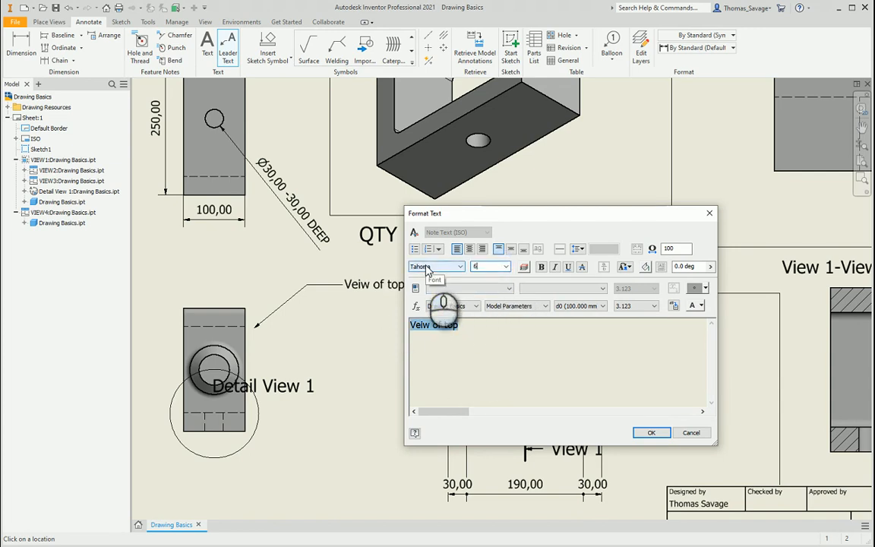
key("Return")
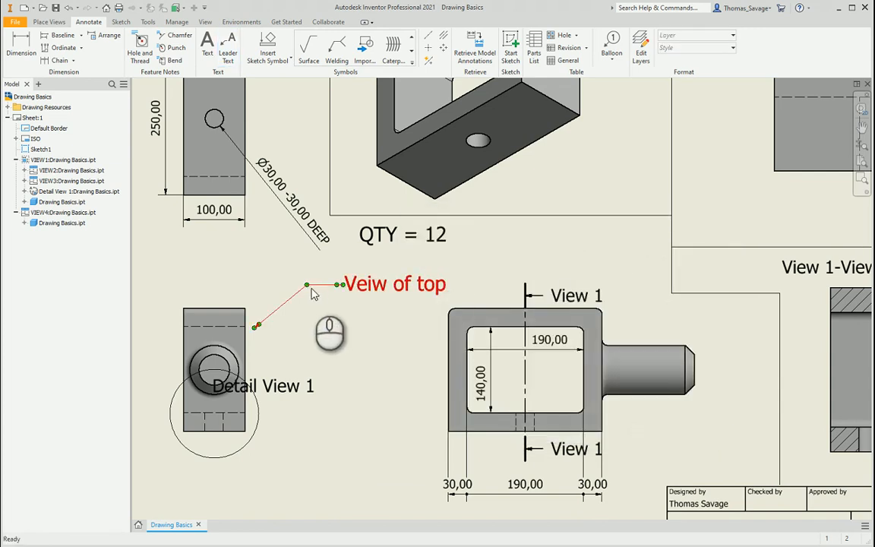
mouse_move(306, 284)
left_mouse_down()
mouse_move(294, 290)
mouse_move(331, 291)
mouse_move(308, 293)
left_mouse_up()
Examine the section view, detail view and end view for features that still need dimensions.
scroll(292, 311, "down", 5)
mouse_move(539, 293)
middle_mouse_down()
mouse_move(435, 274)
mouse_move(427, 282)
middle_mouse_up()
middle_click_drag(293, 297, 378, 283)
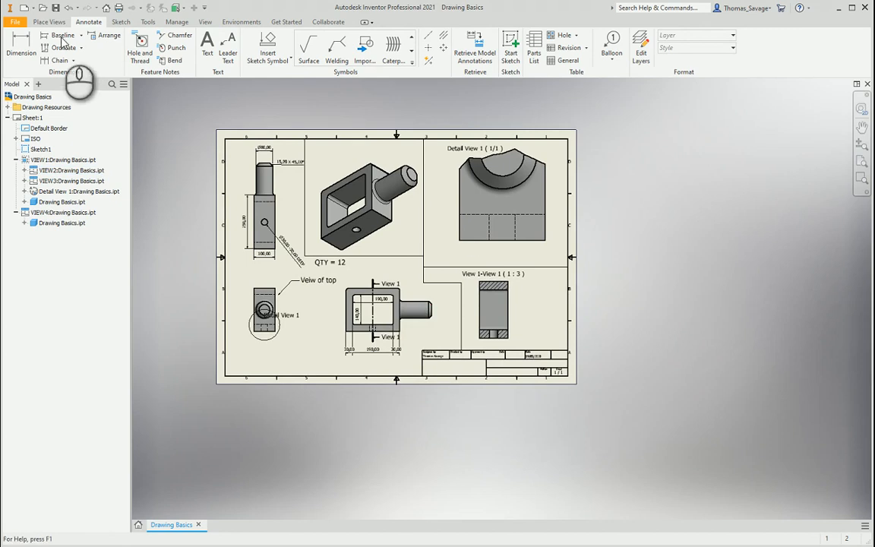
scroll(527, 209, "up", 3)
middle_click_drag(475, 270, 532, 286)
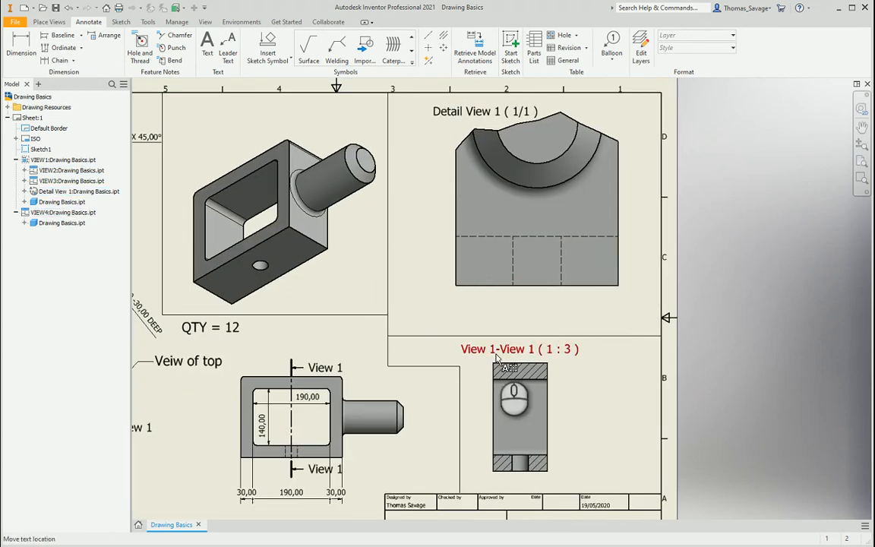
left_click(508, 265)
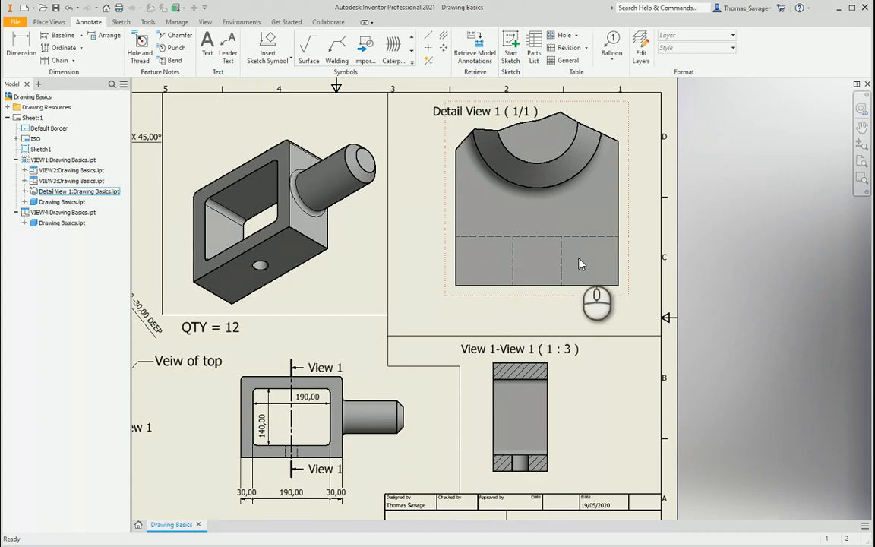
scroll(578, 263, "down", 4)
mouse_move(538, 270)
left_mouse_down()
mouse_move(433, 355)
mouse_move(294, 377)
left_mouse_up()
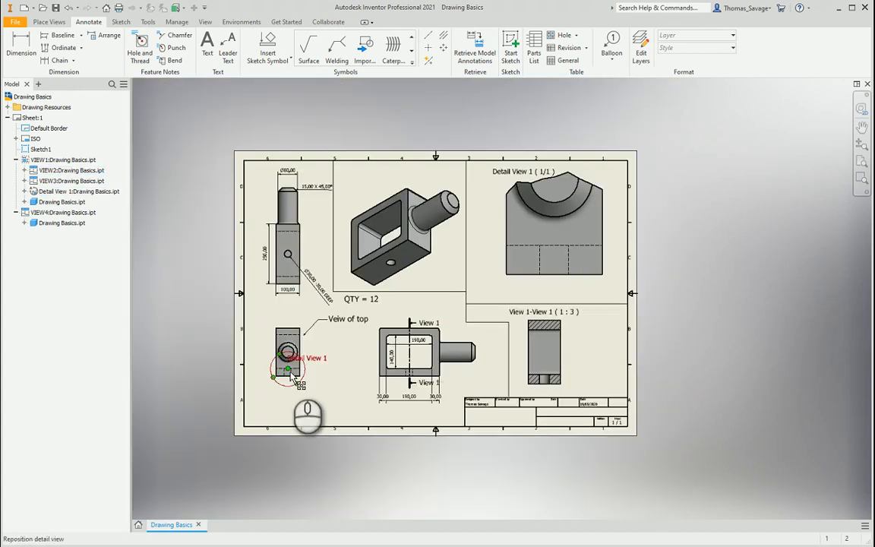
scroll(296, 379, "up", 4)
scroll(296, 379, "down", 3)
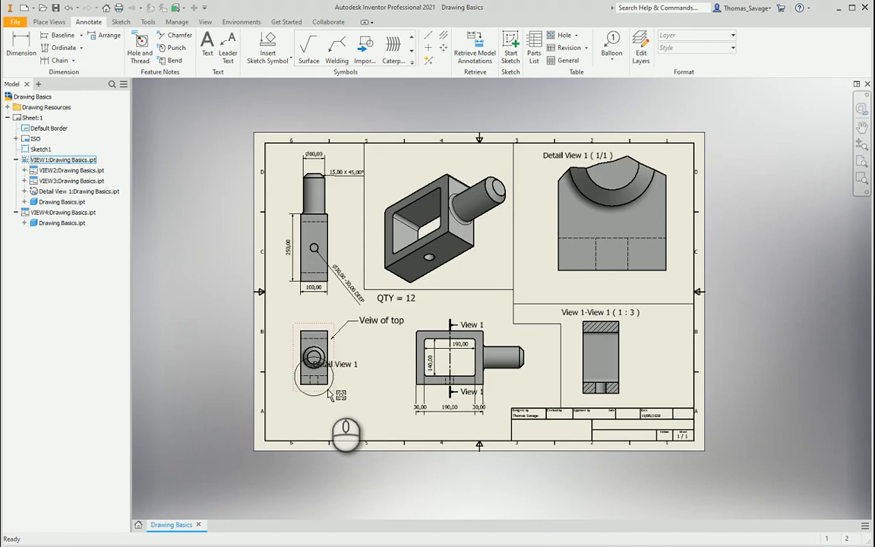
Dimension the distance from the end view's top edge to its upper hidden line, placing it left of the view.
scroll(312, 376, "up", 3)
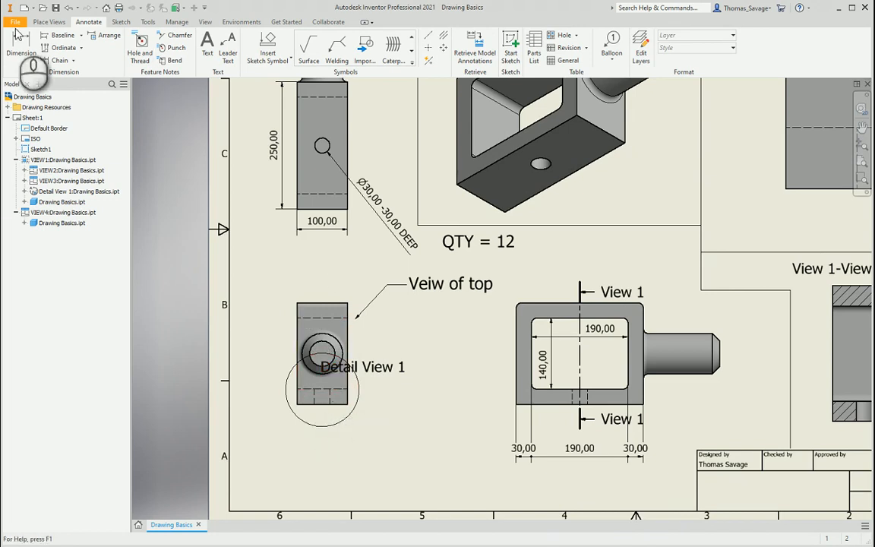
left_click(21, 44)
left_click(332, 304)
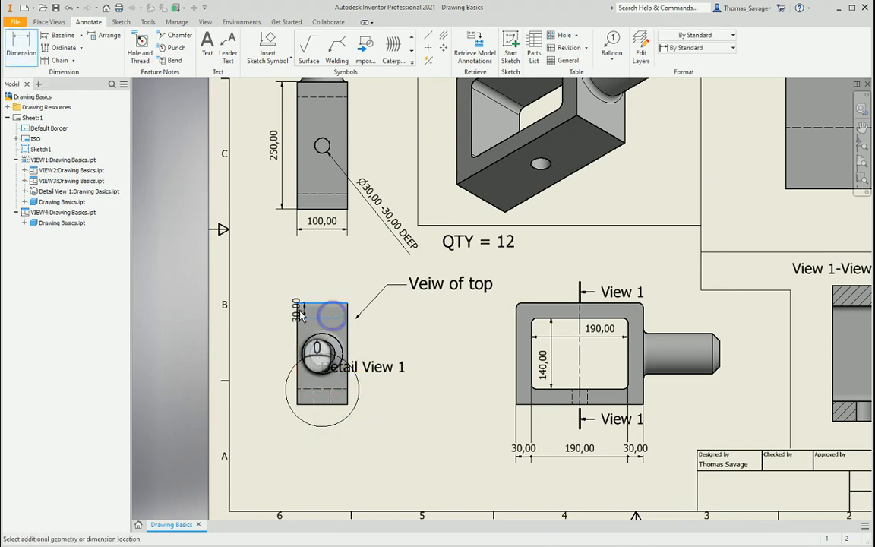
left_click(274, 309)
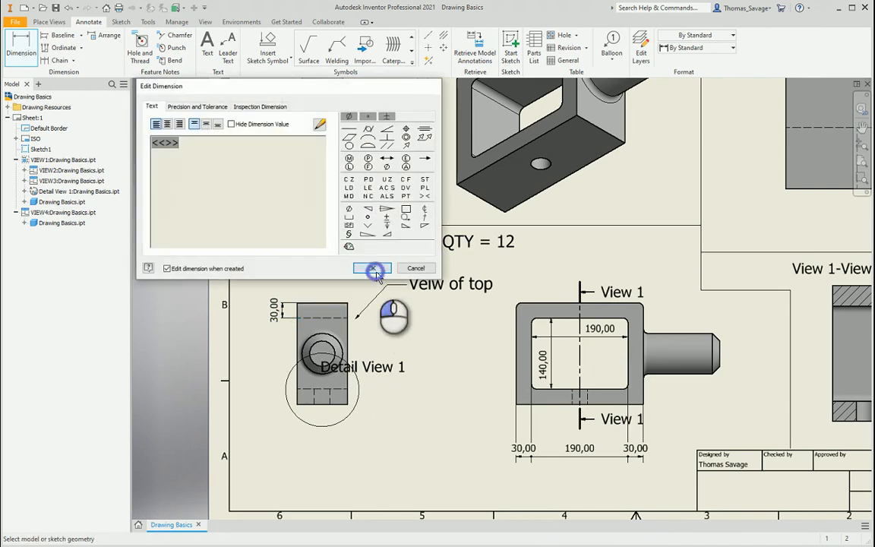
left_click(372, 268)
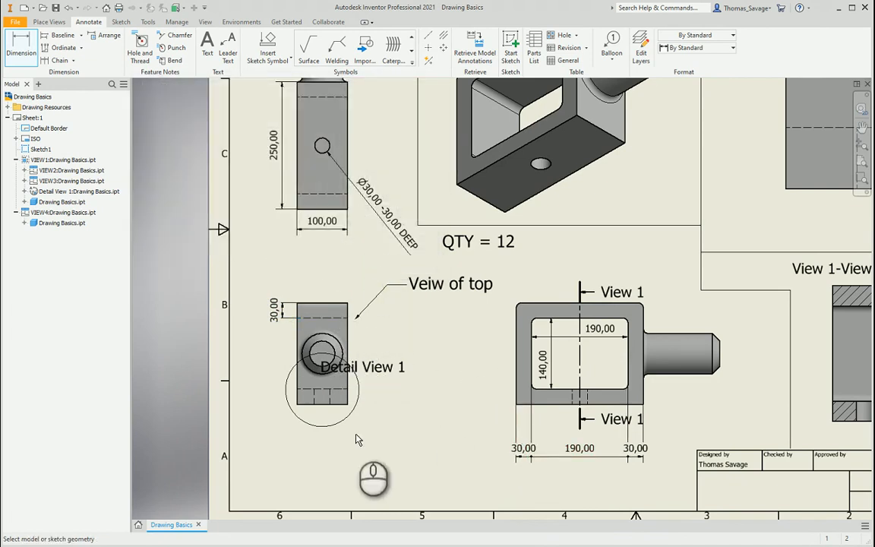
Dimension the hole diameter between the two vertical hidden lines in Detail View 1, placing it below the view.
scroll(322, 316, "up", 3)
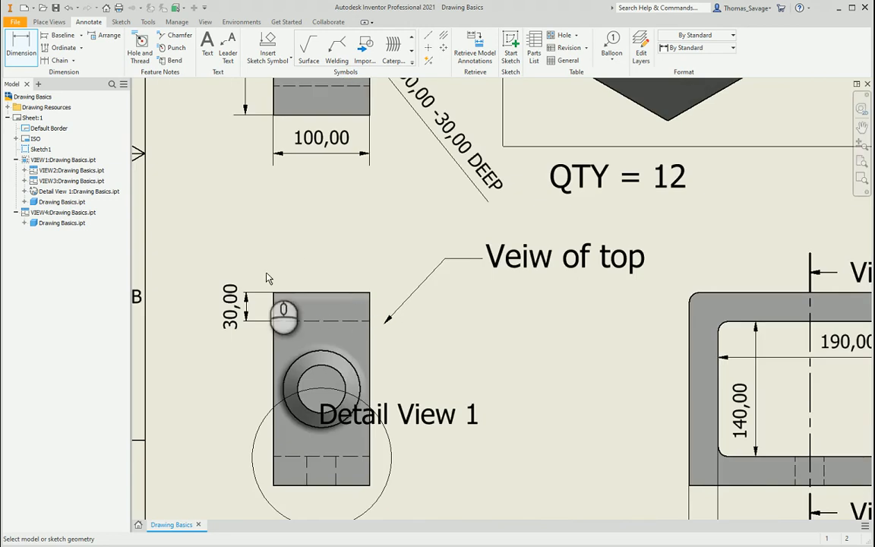
scroll(311, 328, "down", 5)
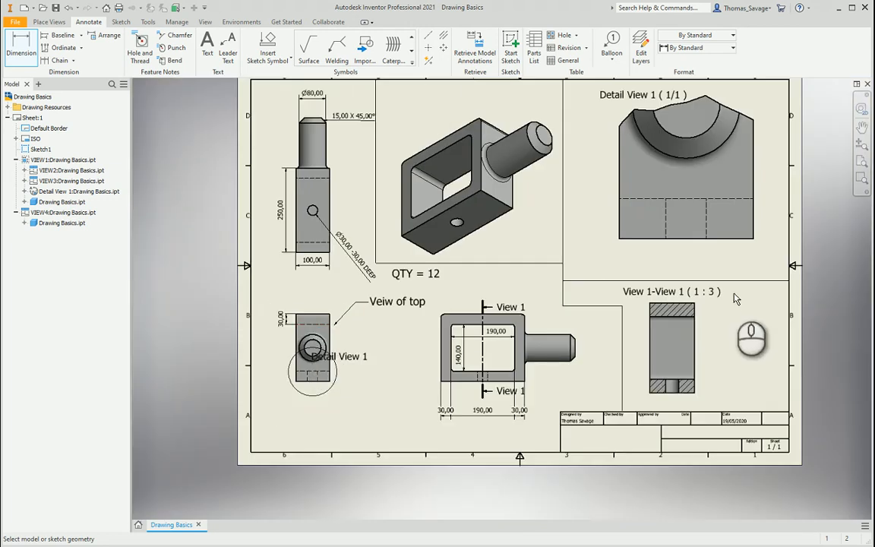
middle_click_drag(660, 264, 458, 299)
left_click(21, 43)
scroll(516, 243, "up", 3)
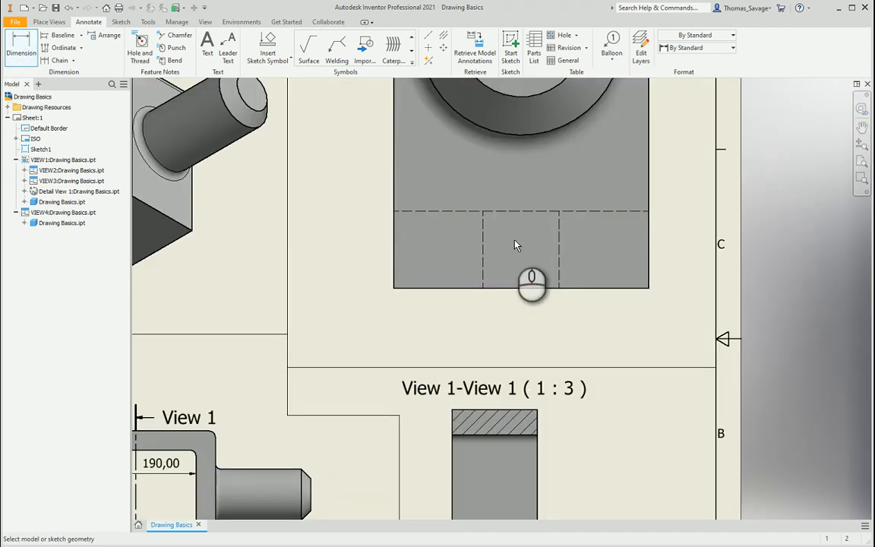
left_click(484, 244)
left_click(559, 235)
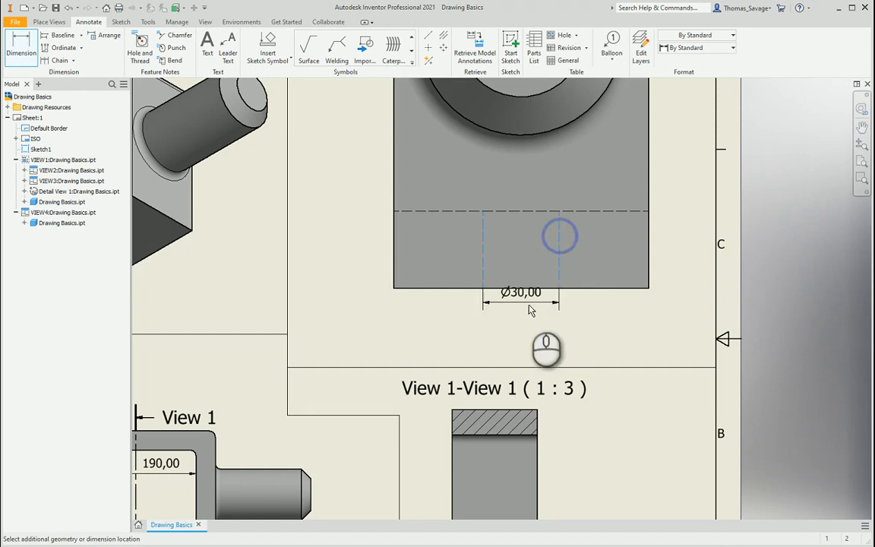
left_click(522, 316)
left_click(367, 266)
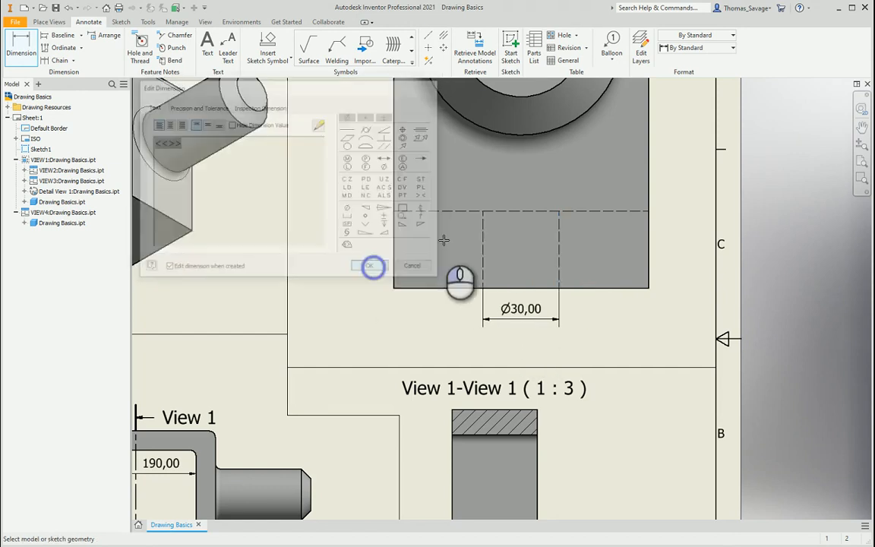
Dimension the wall thickness from the horizontal hidden line to the bottom edge in Detail View 1, placing it left of the view.
left_click(450, 211)
left_click(448, 287)
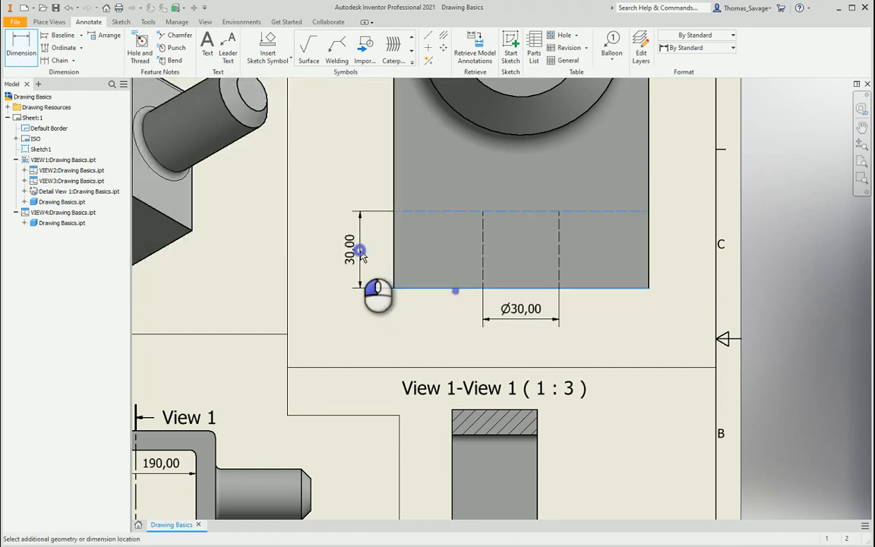
left_click(353, 260)
left_click(370, 267)
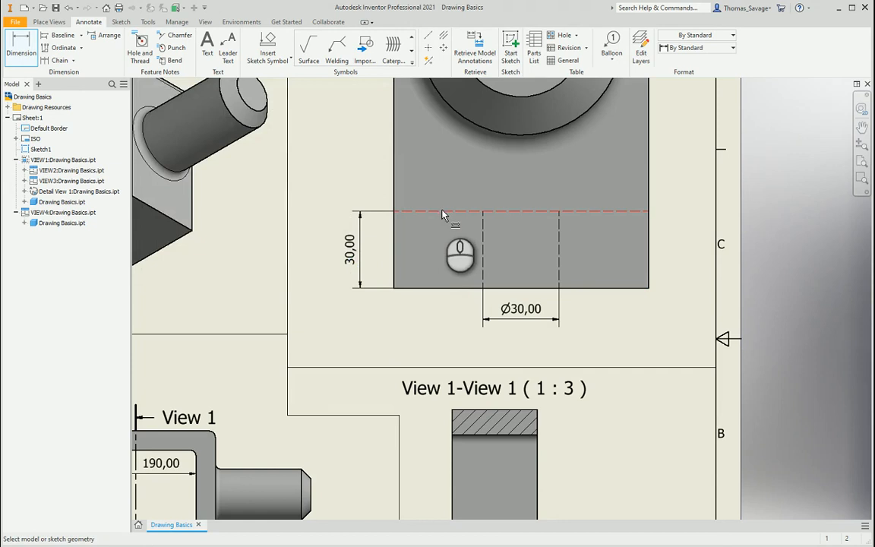
scroll(397, 188, "down", 6)
key("Escape")
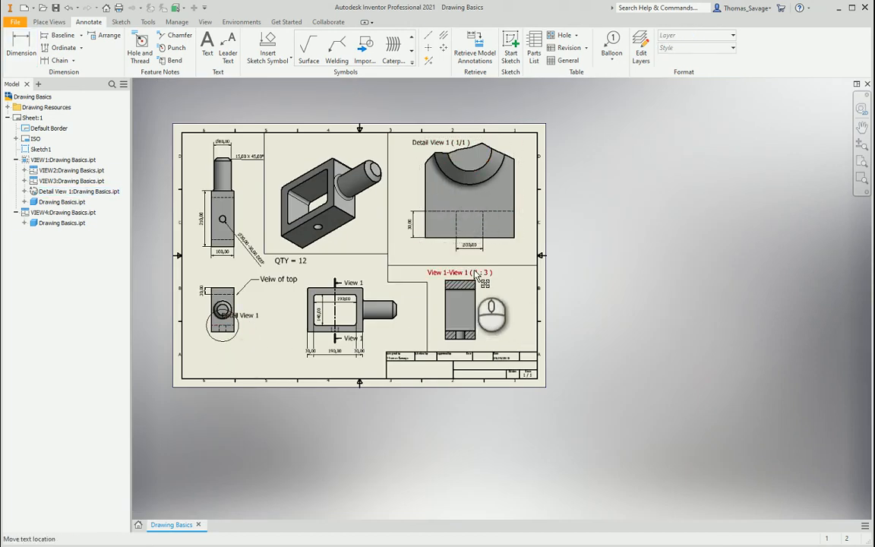
Dimension the opening's height between the upper and lower hatched walls in the section view, placing it right of the view.
scroll(479, 300, "up", 3)
scroll(485, 312, "down", 5)
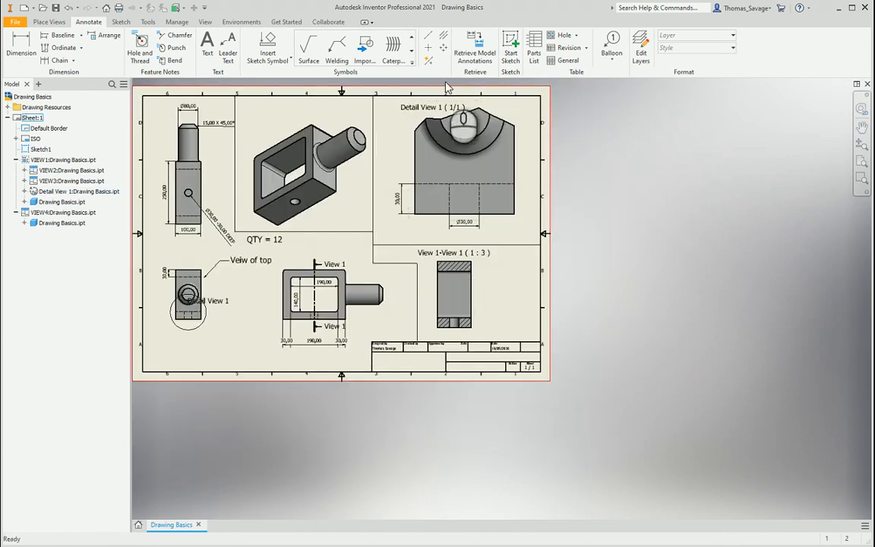
left_click(22, 44)
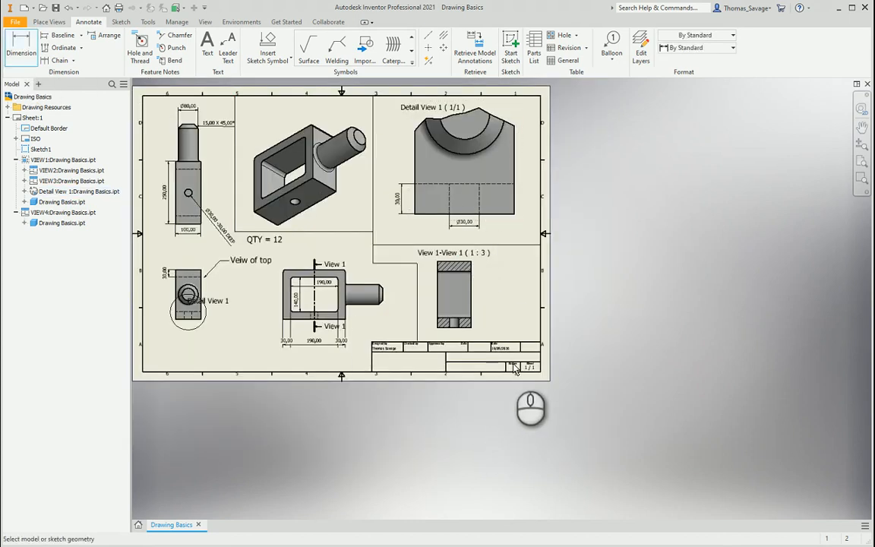
scroll(486, 334, "up", 3)
scroll(489, 334, "up", 5)
left_click(449, 308)
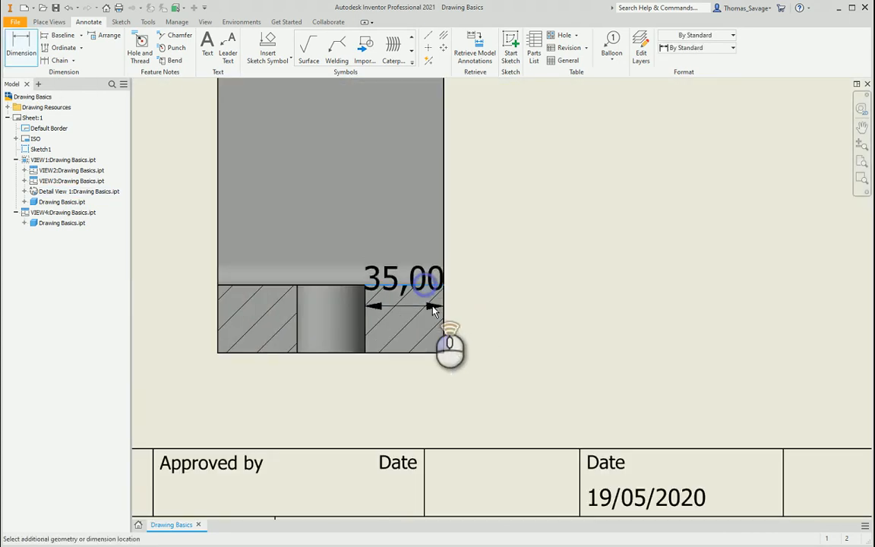
scroll(457, 325, "down", 4)
left_click(426, 189)
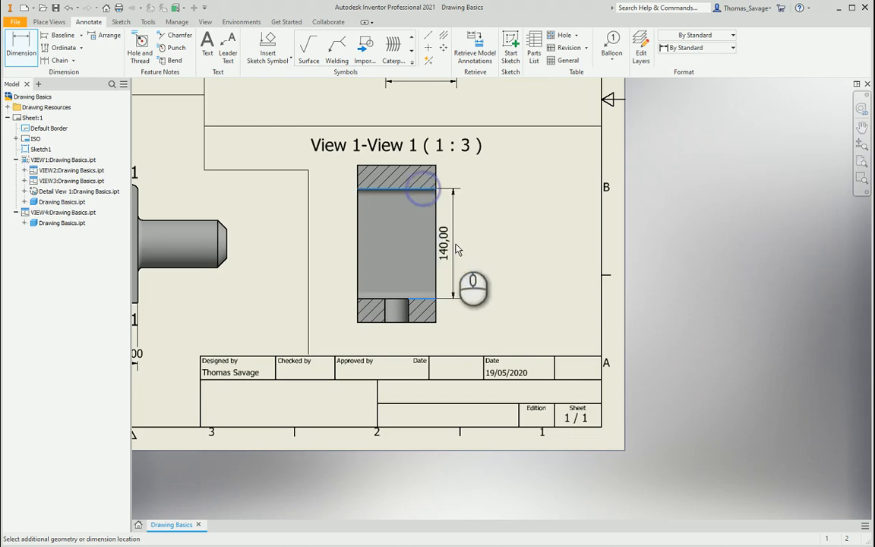
left_click(462, 249)
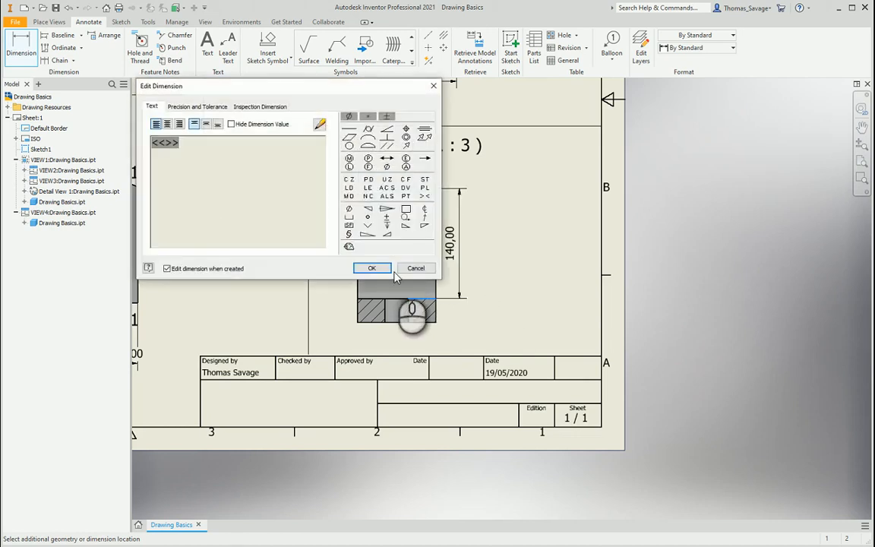
left_click(372, 267)
scroll(558, 283, "down", 3)
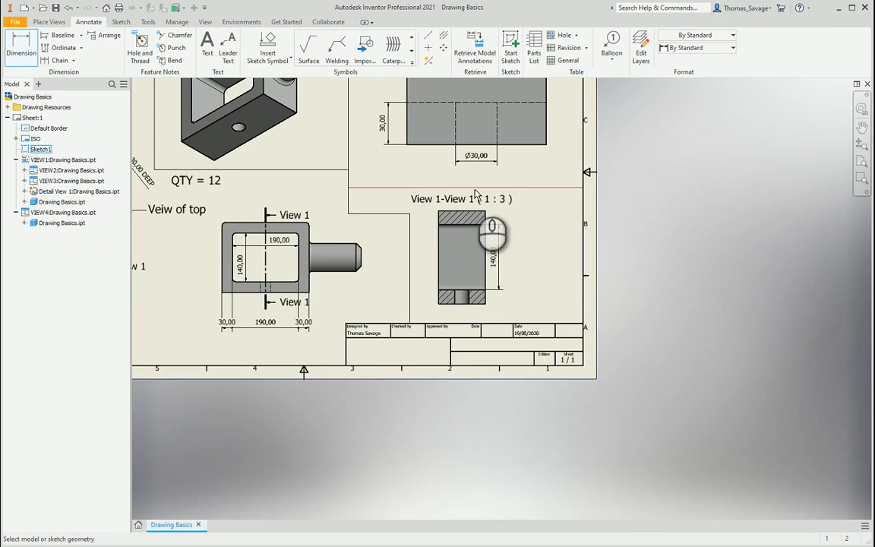
middle_click_drag(495, 171, 521, 314)
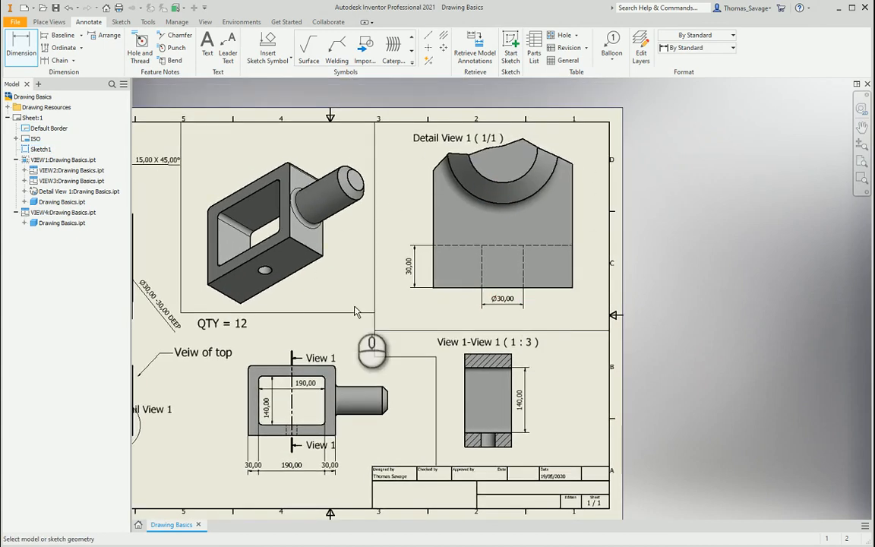
mouse_move(448, 326)
middle_mouse_down()
mouse_move(569, 274)
mouse_move(610, 319)
middle_mouse_up()
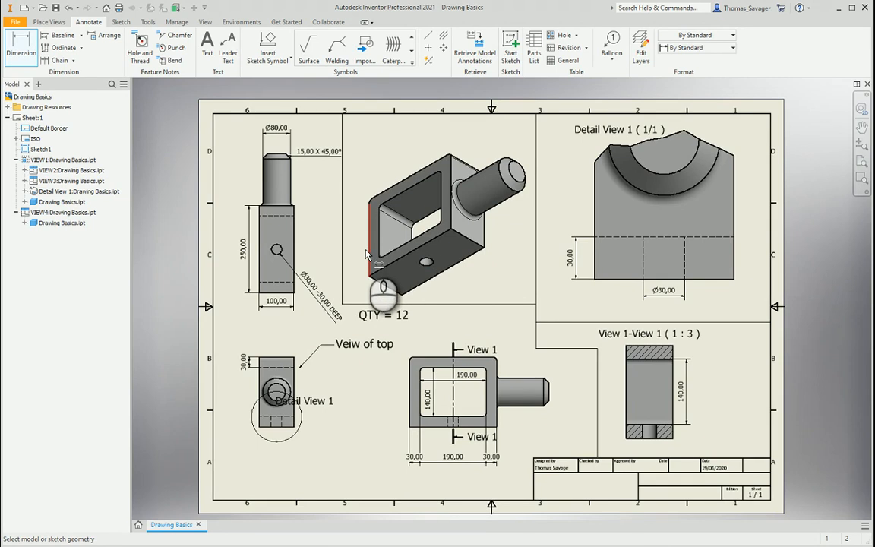
key("Escape")
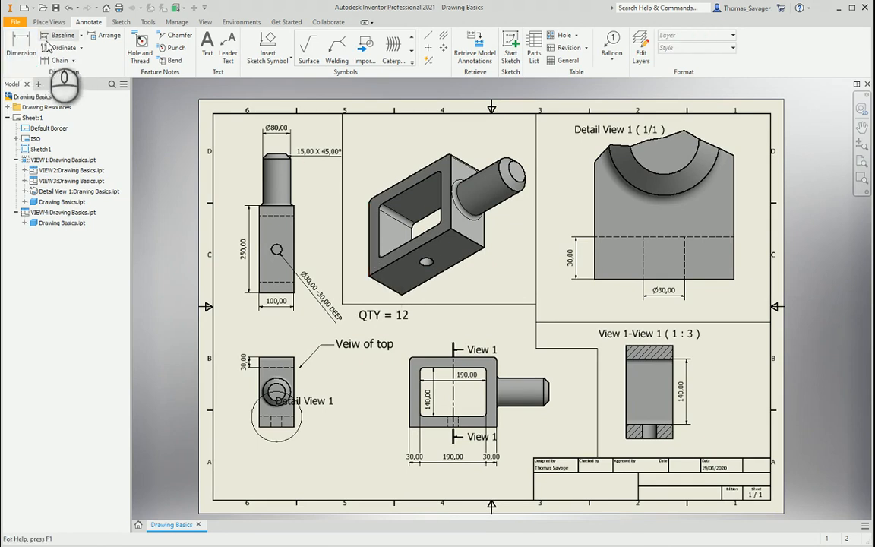
left_click(21, 43)
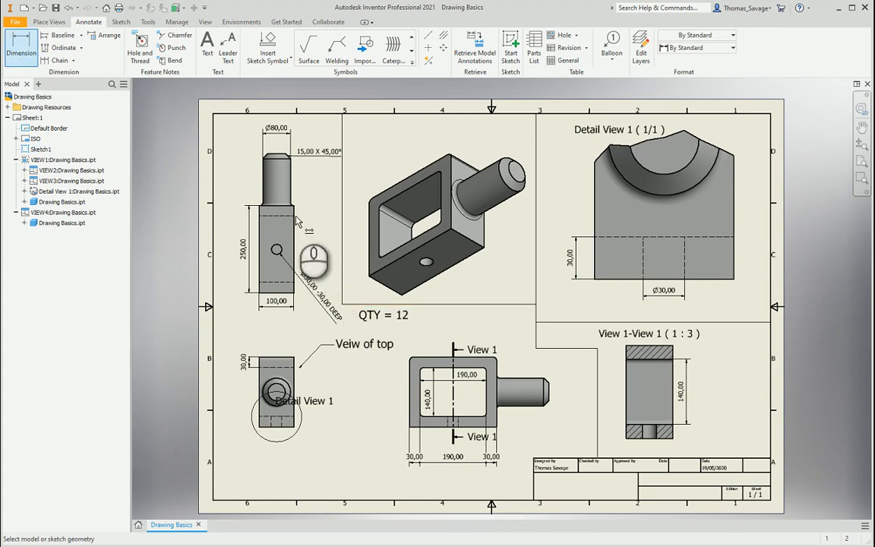
scroll(297, 221, "up", 5)
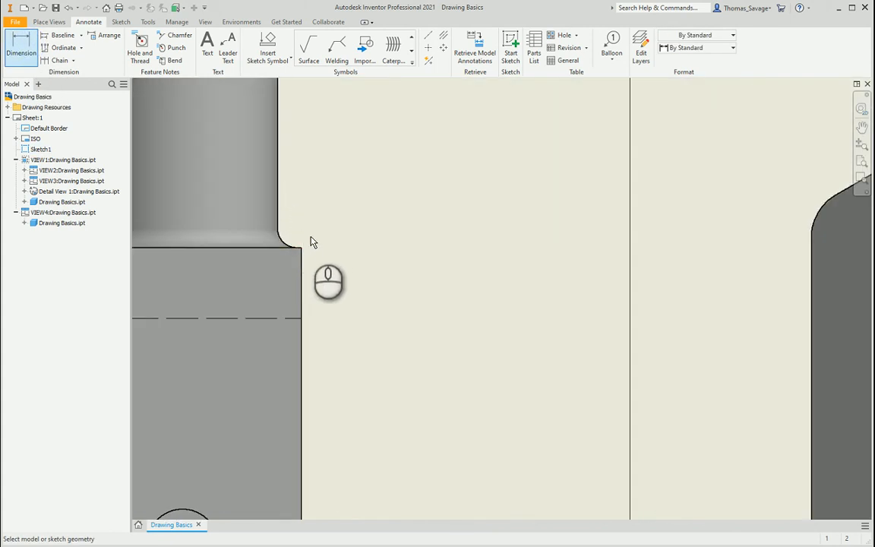
key("Escape")
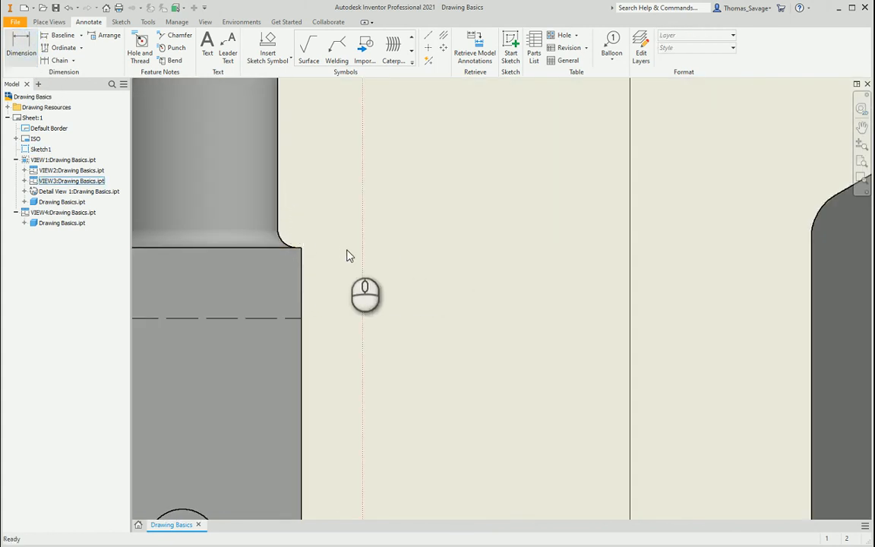
Examine the rounded transition between the shaft and the block in the upper projected view, checking which edges are drawn.
middle_click_drag(346, 256, 543, 289)
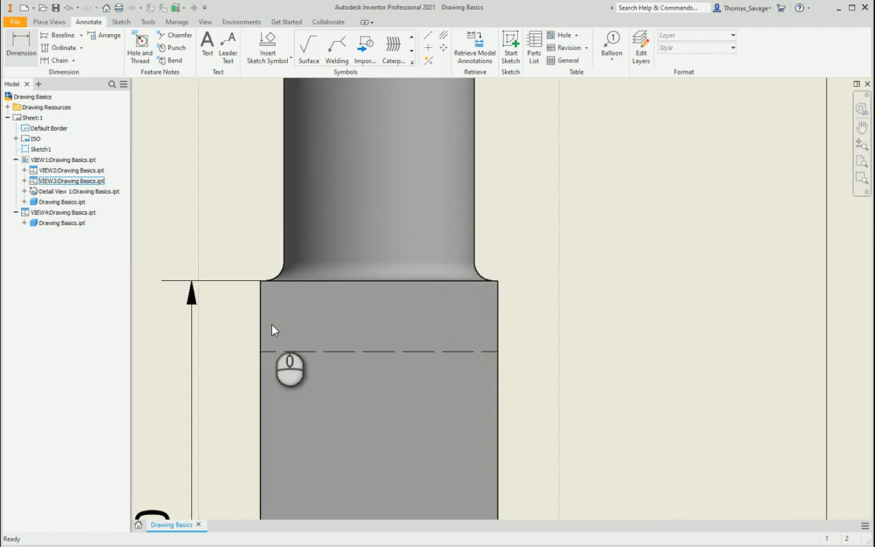
scroll(403, 319, "down", 3)
scroll(404, 319, "down", 3)
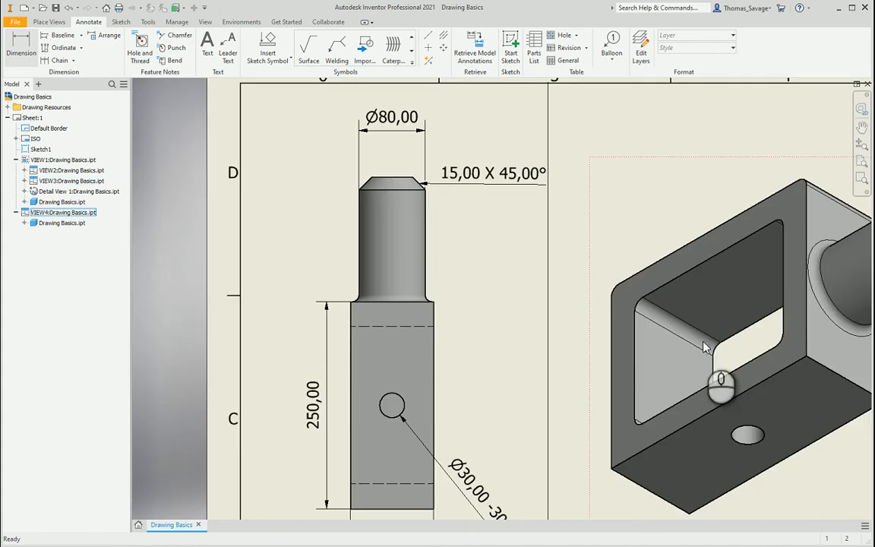
middle_click_drag(705, 343, 372, 345)
middle_click_drag(297, 329, 679, 377)
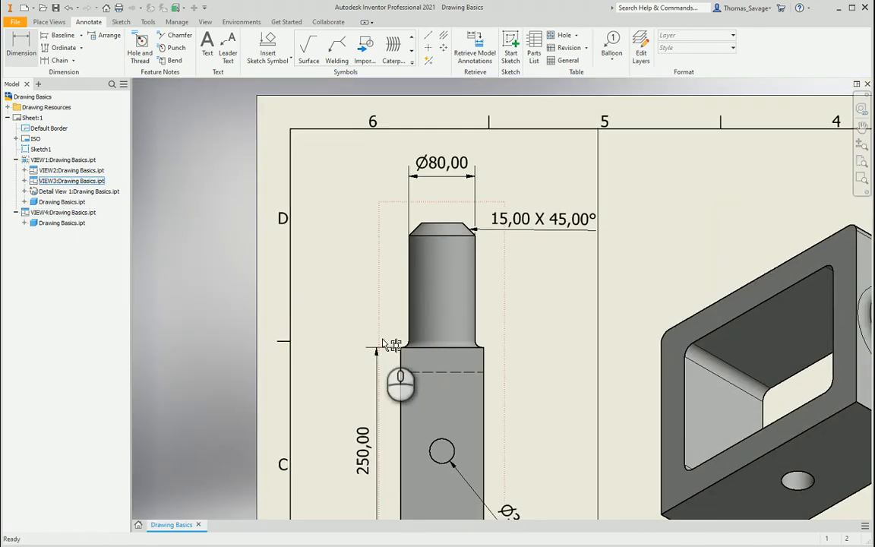
scroll(476, 346, "down", 3)
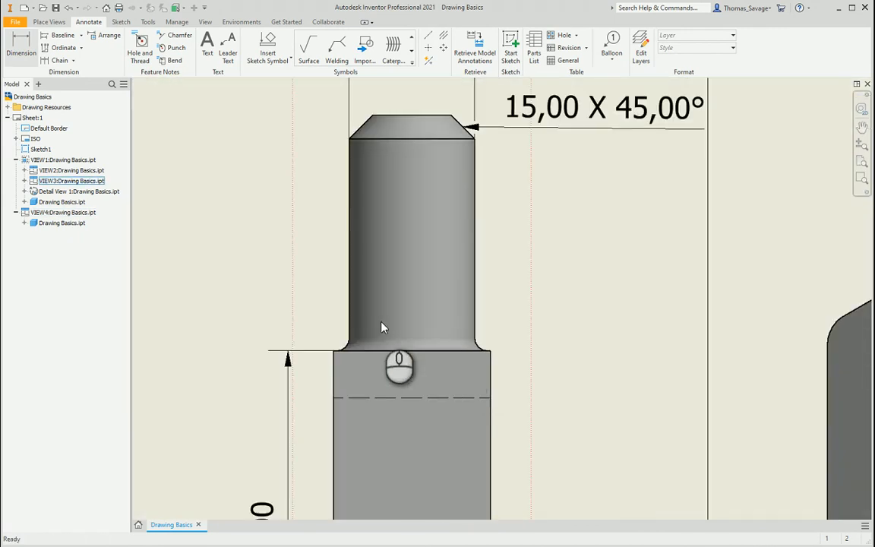
scroll(381, 328, "down", 3)
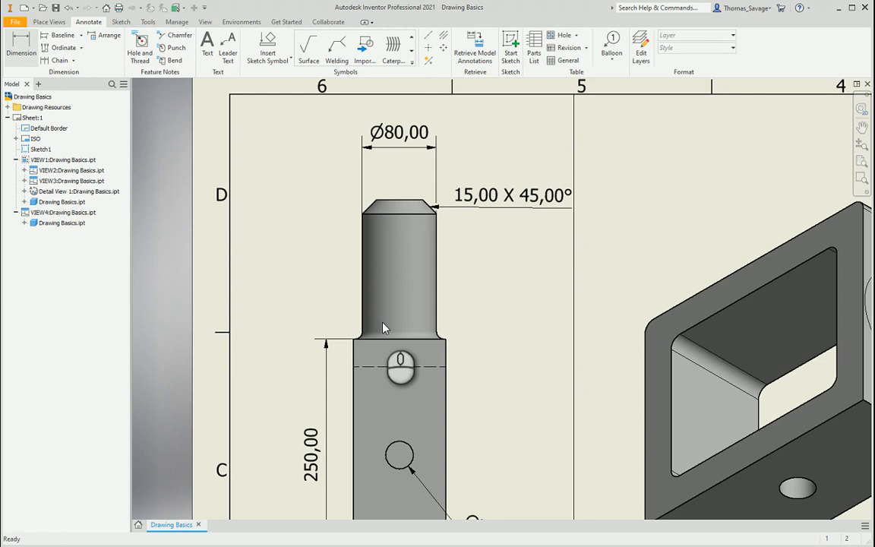
right_click(465, 318)
key("Escape")
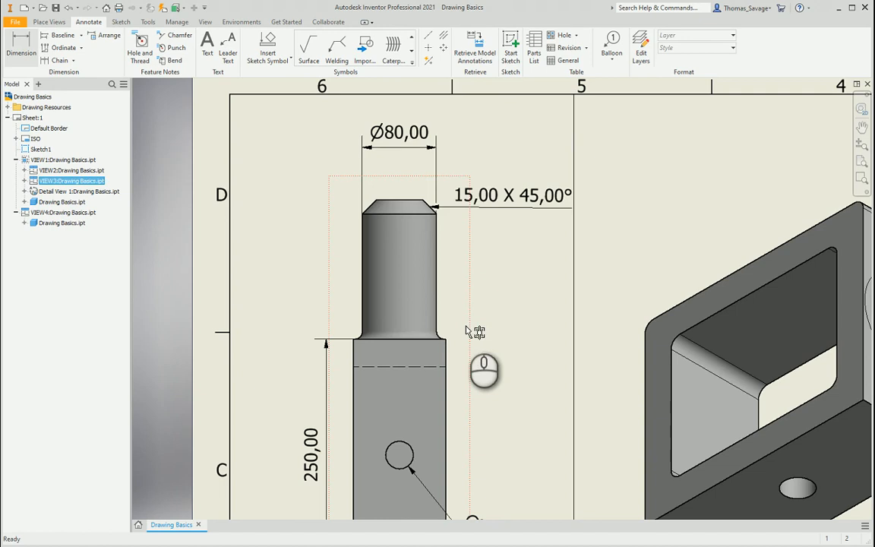
Turn on the display of tangent edges for the base view VIEW1.
double_click(466, 327)
scroll(466, 327, "down", 3)
key("Escape")
scroll(466, 327, "up", 7)
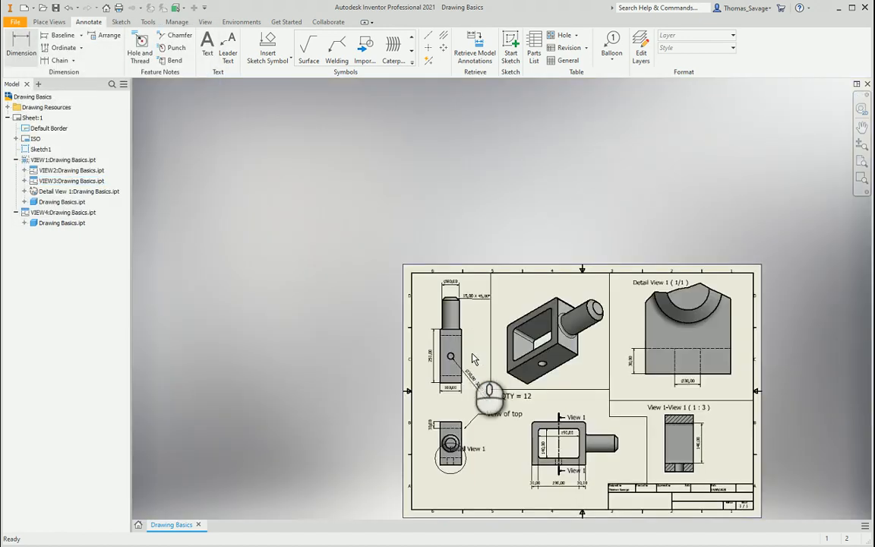
scroll(463, 344, "down", 2)
scroll(465, 347, "down", 2)
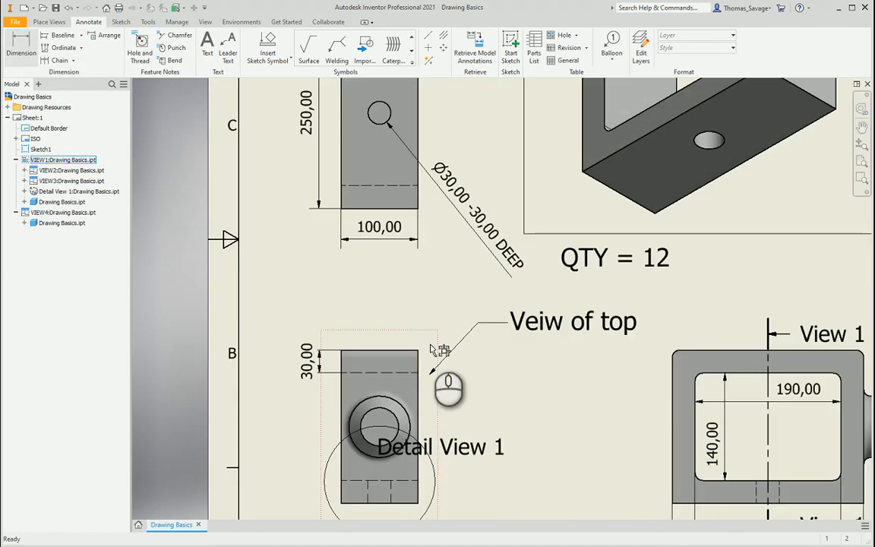
double_click(430, 349)
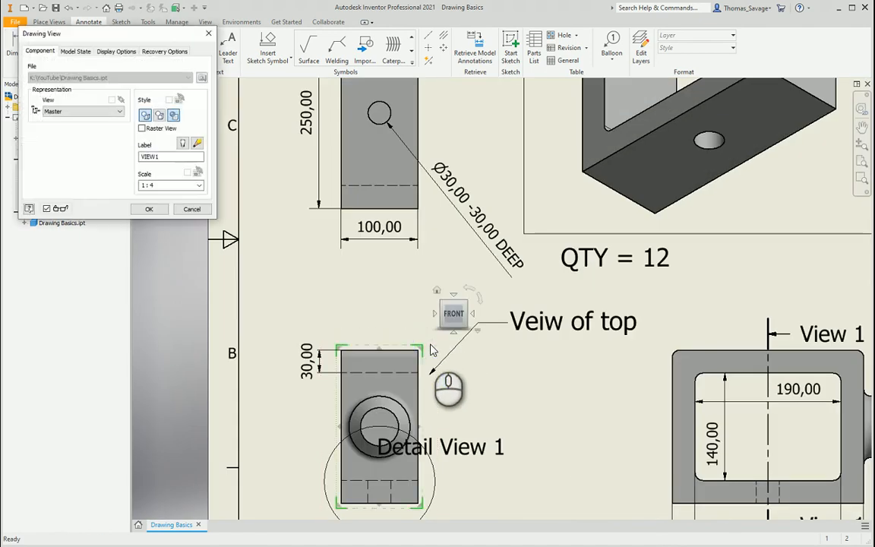
left_click(114, 51)
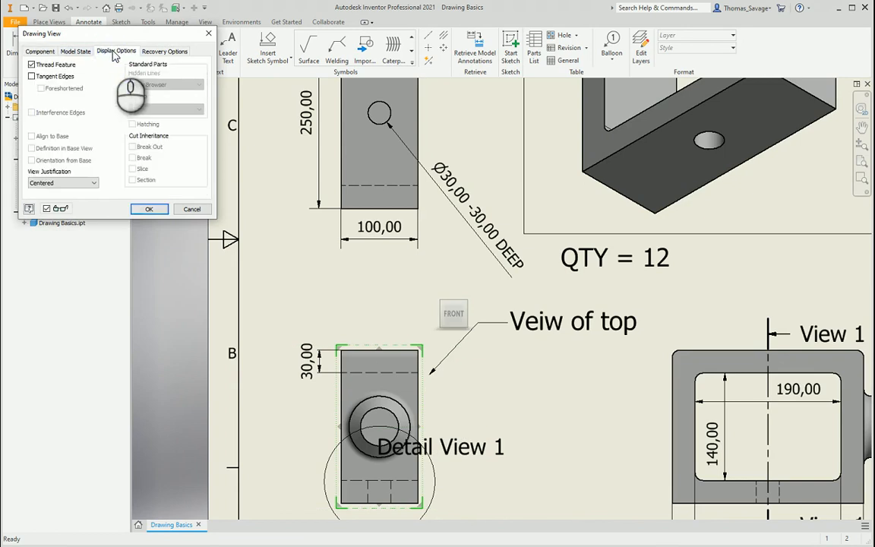
left_click(32, 76)
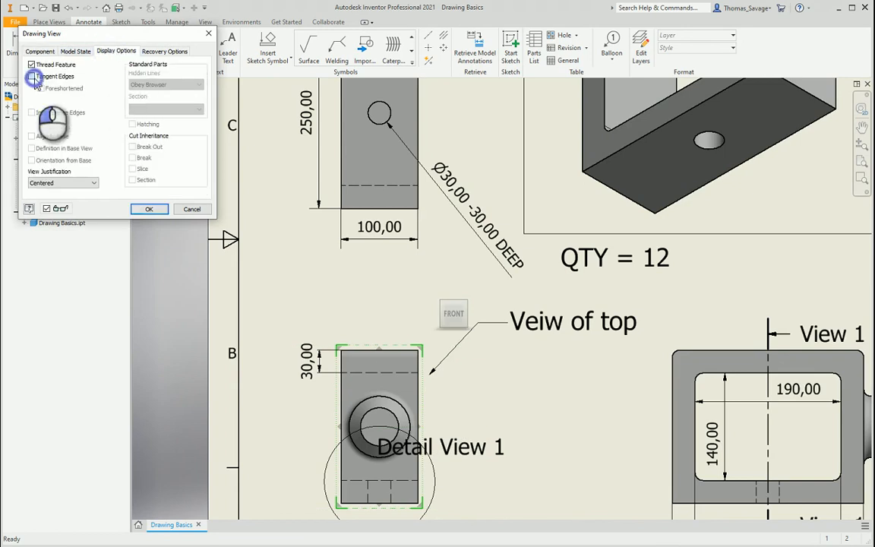
left_click(147, 210)
Dimension the radius of the fillet between the shaft and the block in the upper projected view, placing it right of the shaft.
mouse_move(406, 195)
middle_mouse_down()
mouse_move(390, 235)
mouse_move(406, 307)
middle_mouse_up()
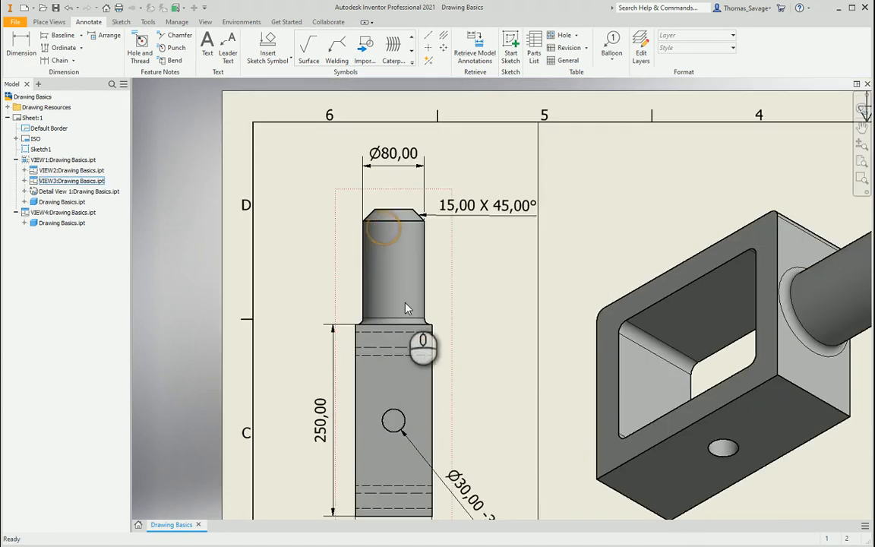
scroll(406, 308, "up", 3)
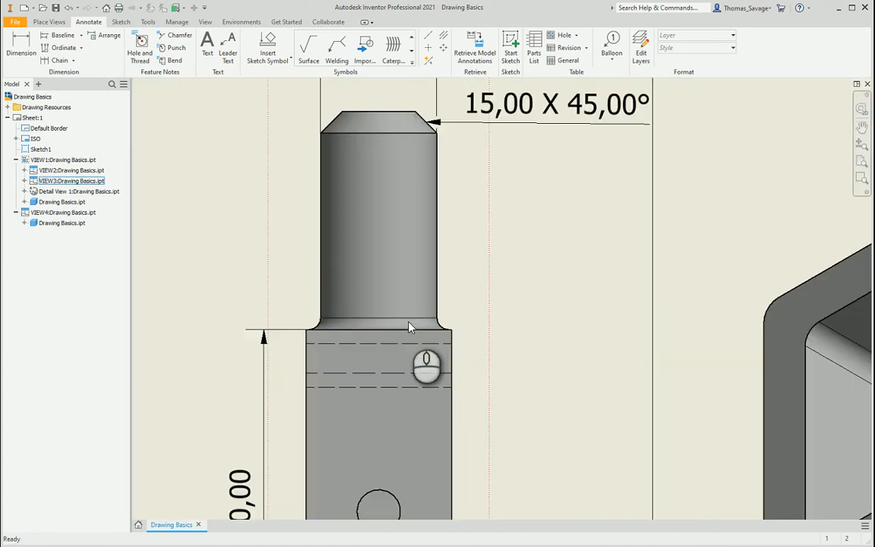
scroll(408, 326, "up", 2)
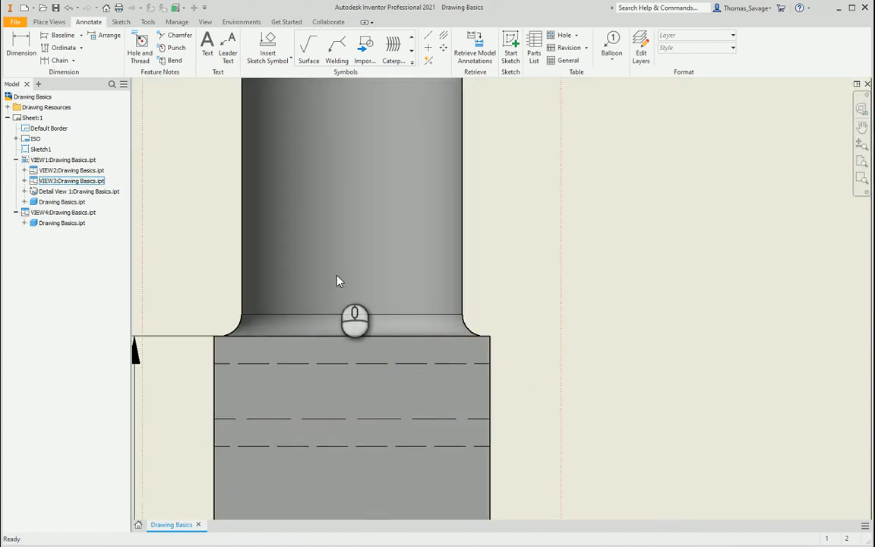
scroll(338, 281, "down", 4)
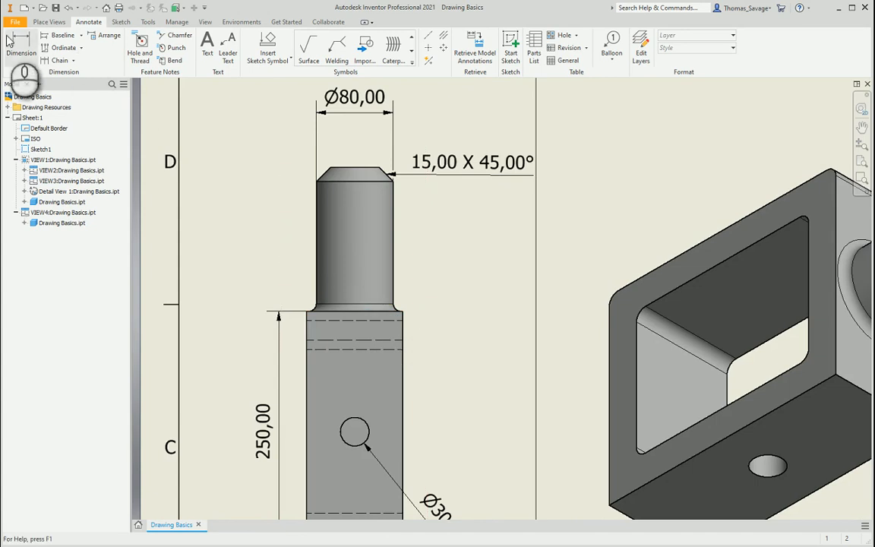
left_click(21, 44)
scroll(412, 303, "up", 4)
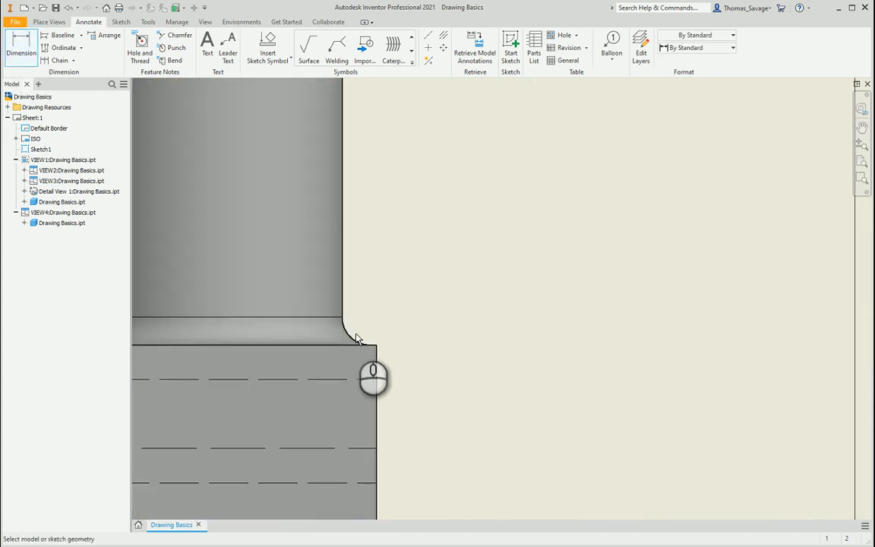
scroll(351, 339, "up", 3)
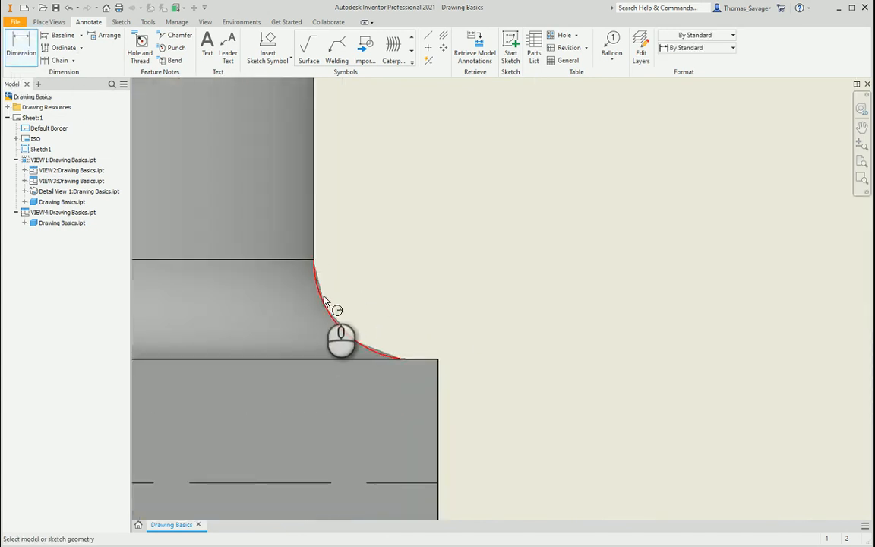
scroll(322, 301, "down", 6)
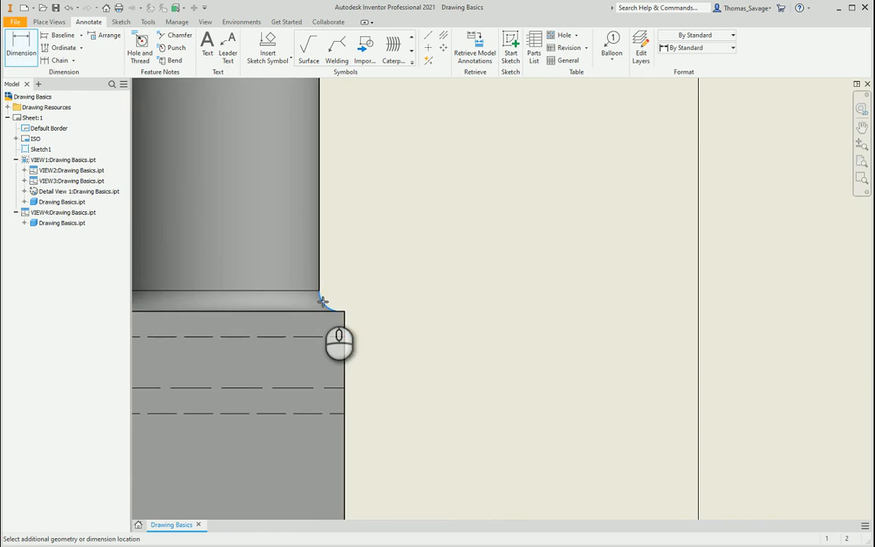
left_click(417, 255)
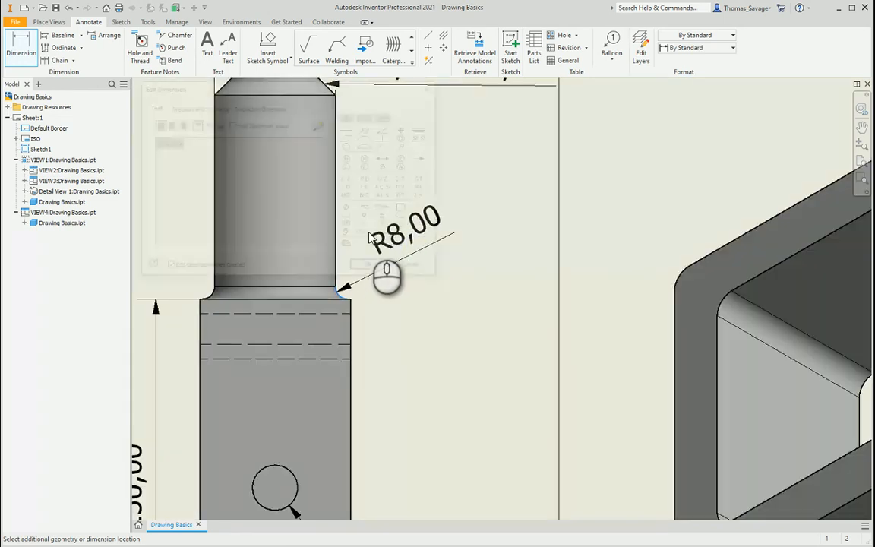
left_click(366, 271)
Move the isometric view slightly up and to the left within its framed area above the QTY note.
scroll(492, 295, "down", 3)
scroll(492, 295, "down", 3)
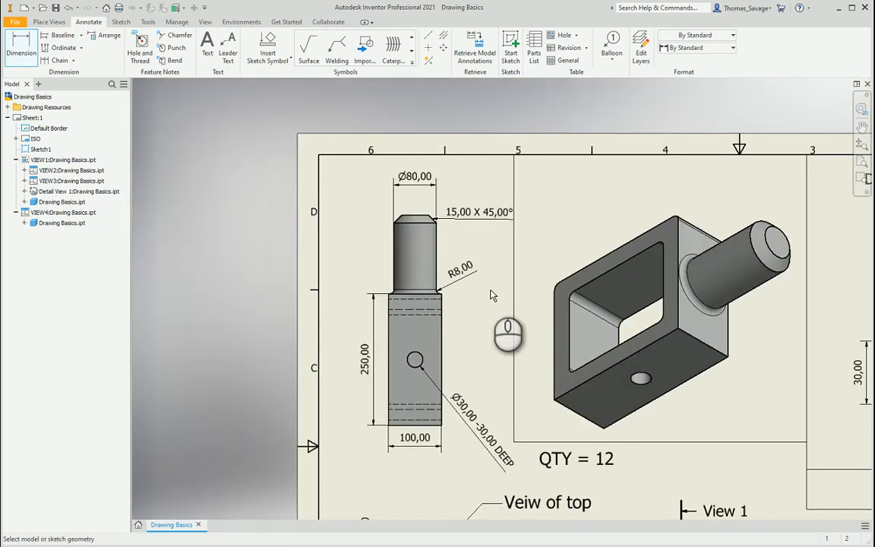
middle_click_drag(608, 318, 514, 266)
scroll(514, 265, "down", 3)
mouse_move(569, 291)
middle_mouse_down()
mouse_move(516, 266)
mouse_move(525, 273)
middle_mouse_up()
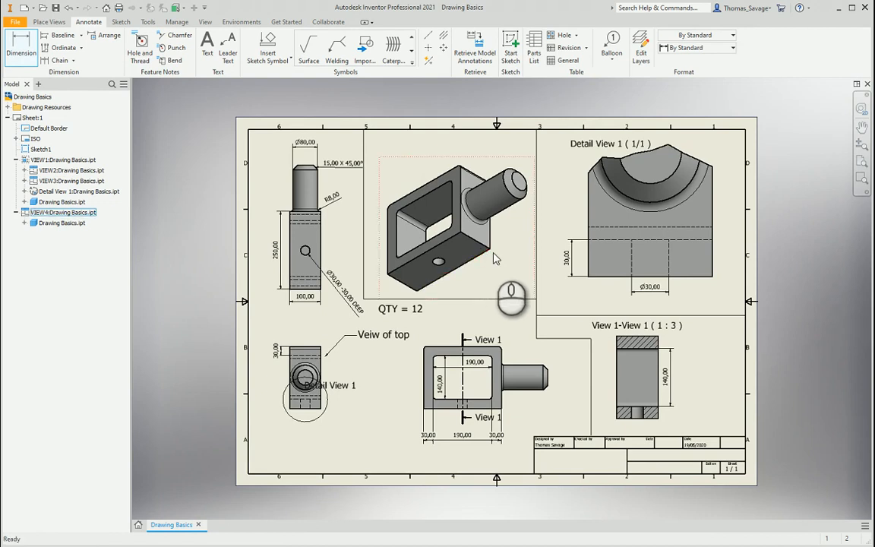
key("Escape")
left_click(471, 153)
left_click_drag(471, 147, 465, 148)
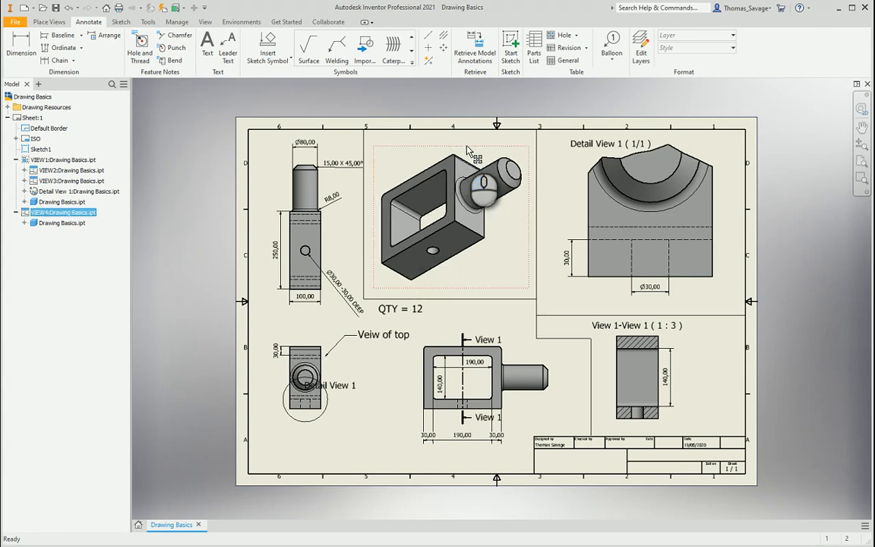
left_click(627, 330)
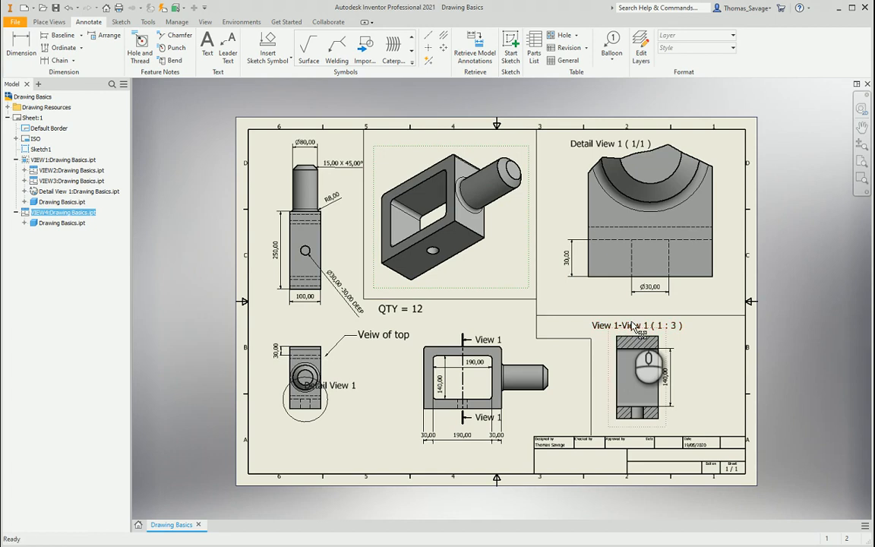